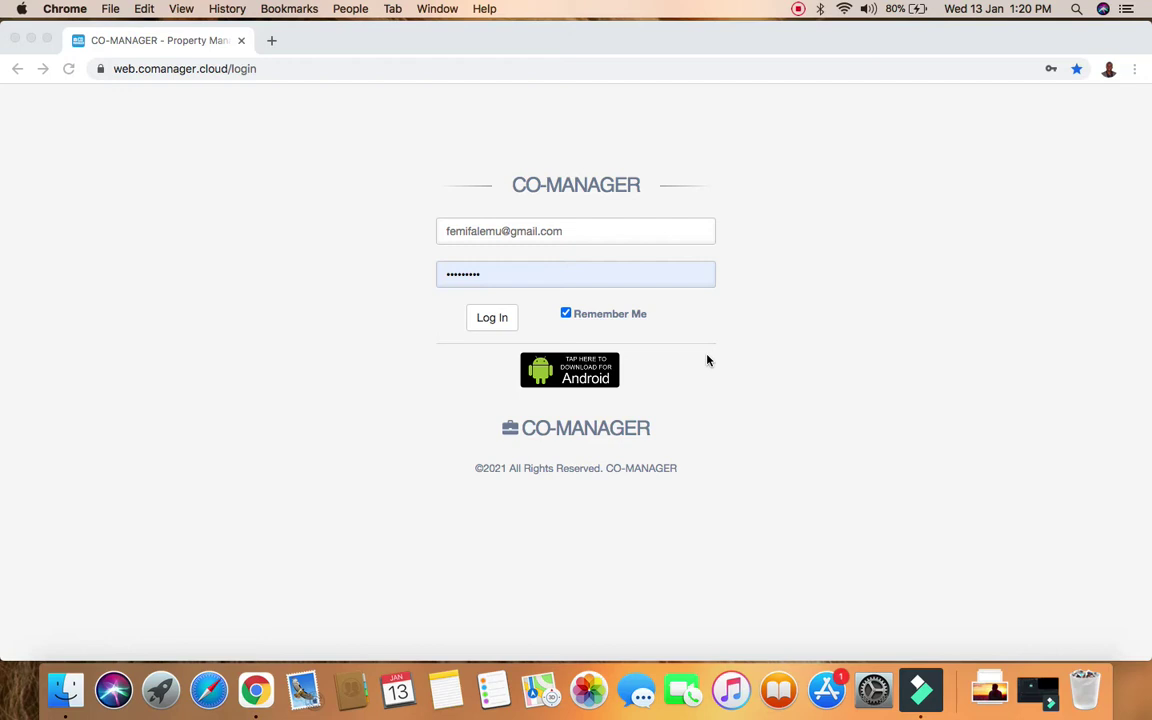
Step: Log in to CO-MANAGER with the saved credentials and survey the dashboard from top to bottom
left_click(494, 320)
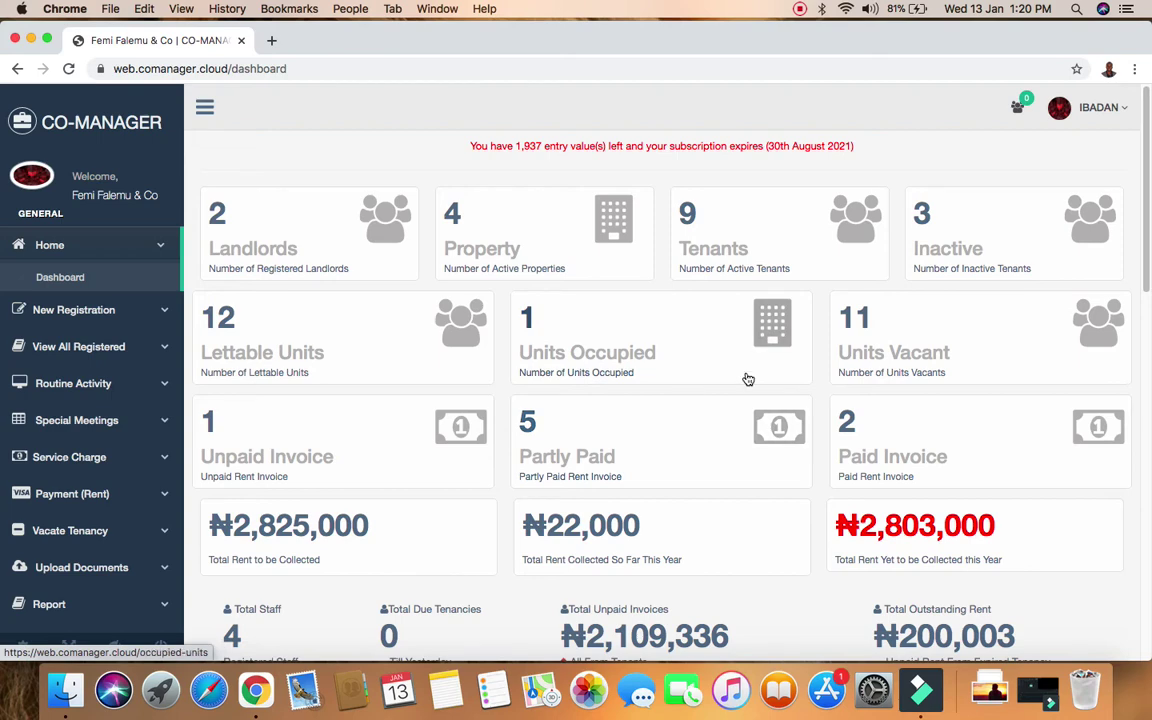
scroll(748, 379, "down", 8)
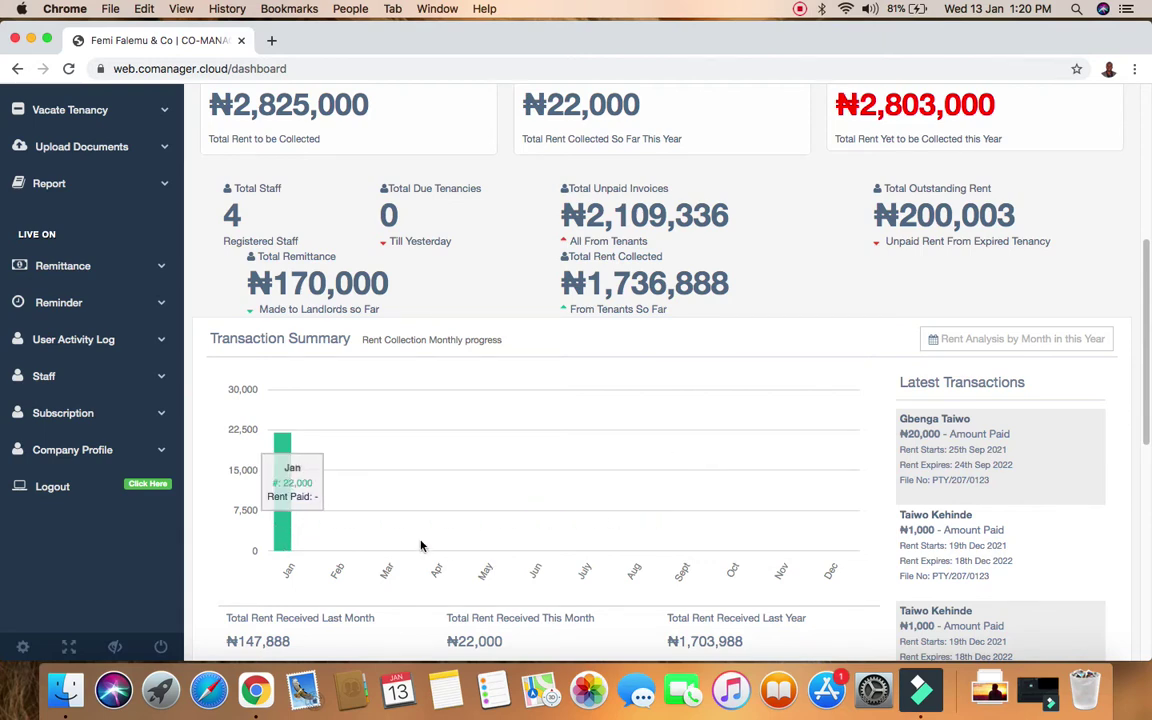
scroll(530, 553, "down", 3)
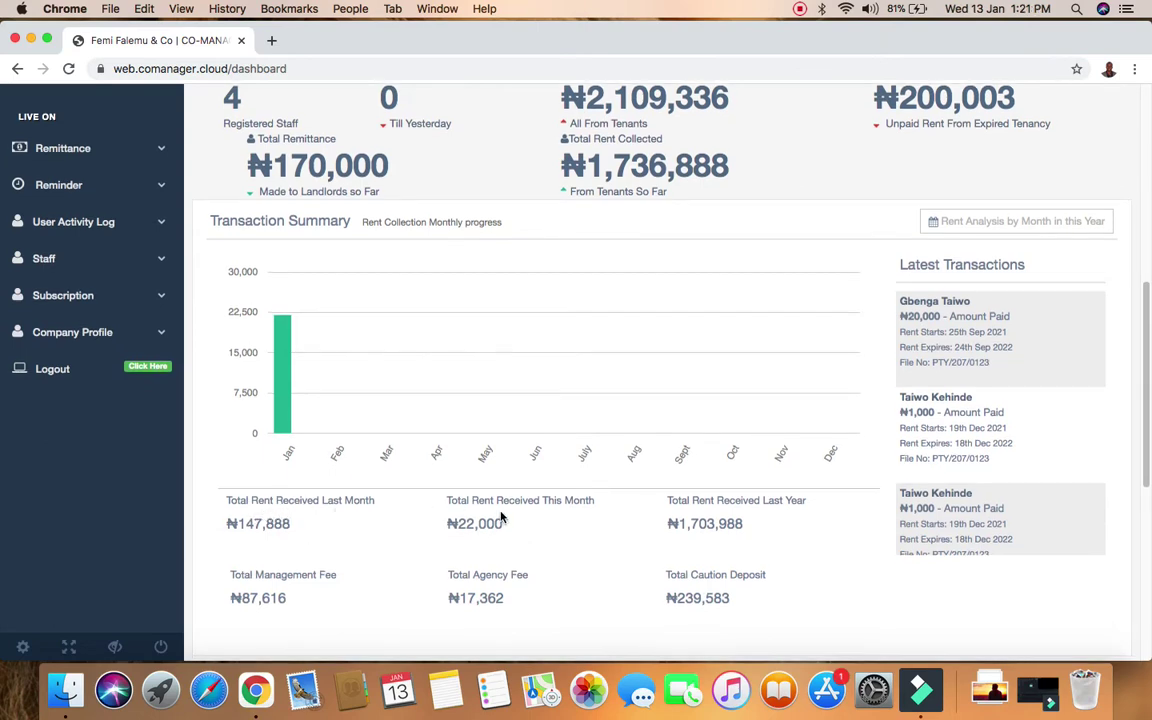
scroll(789, 445, "down", 8)
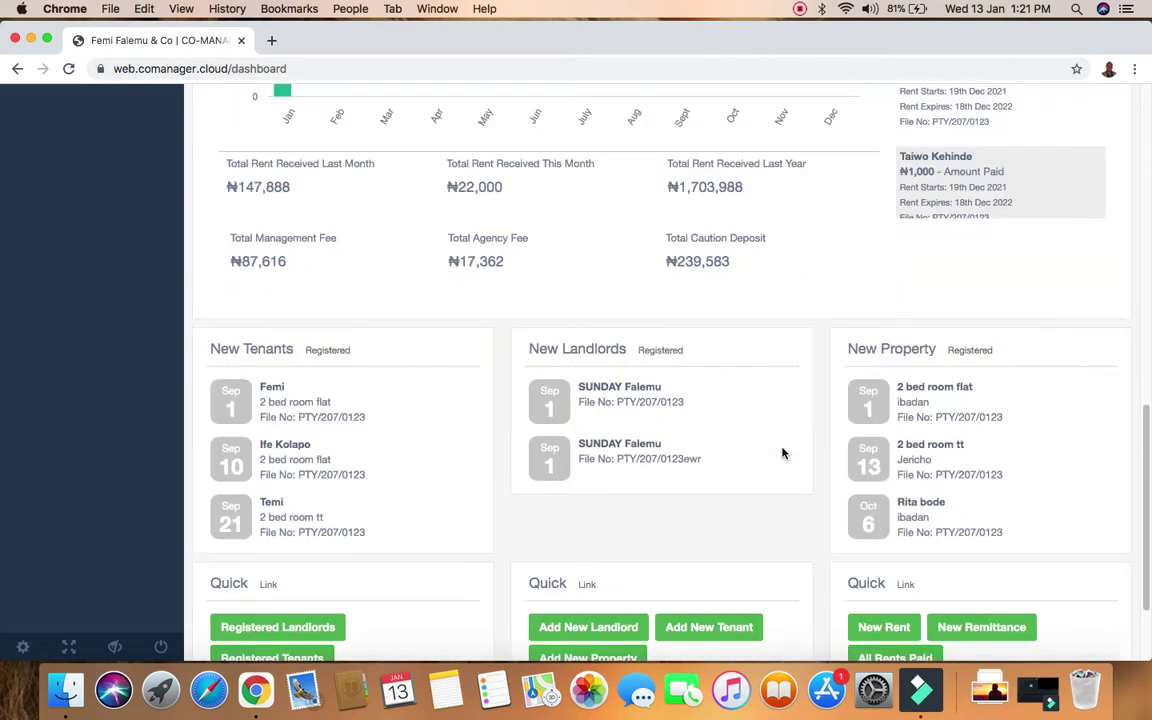
scroll(783, 453, "down", 5)
scroll(783, 453, "up", 20)
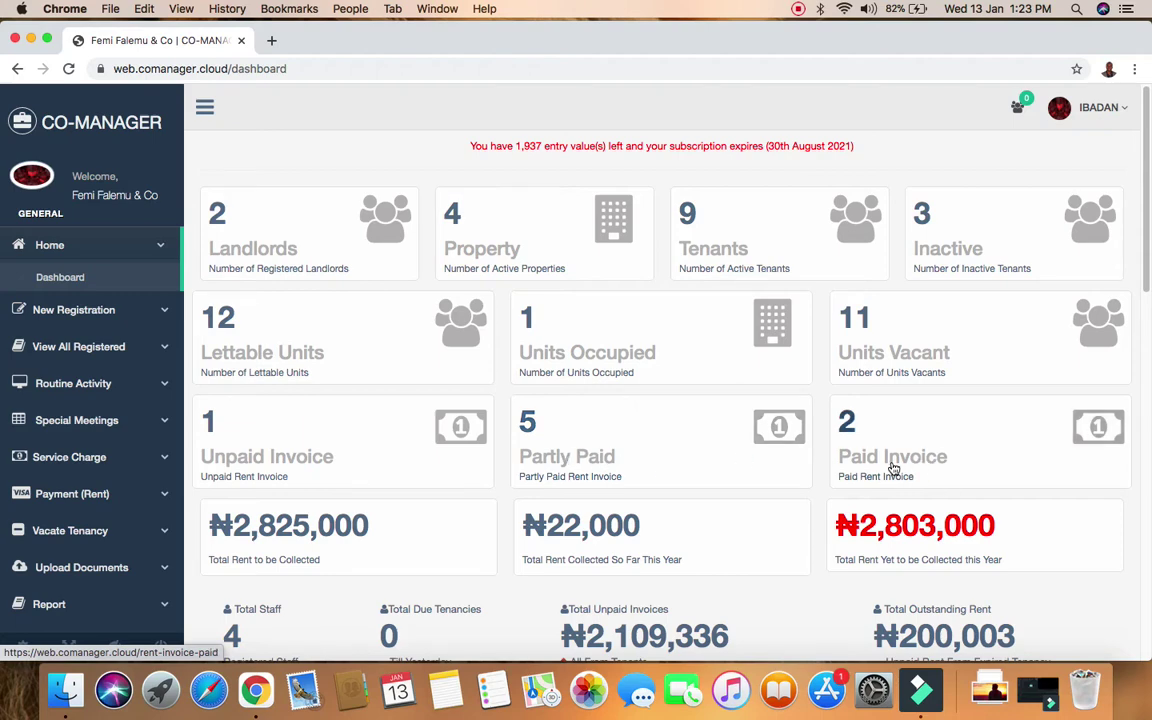
Step: Examine the dashboard's invoice cards and its rent, remittance, staff and outstanding rent totals
scroll(893, 468, "down", 6)
scroll(330, 288, "up", 5)
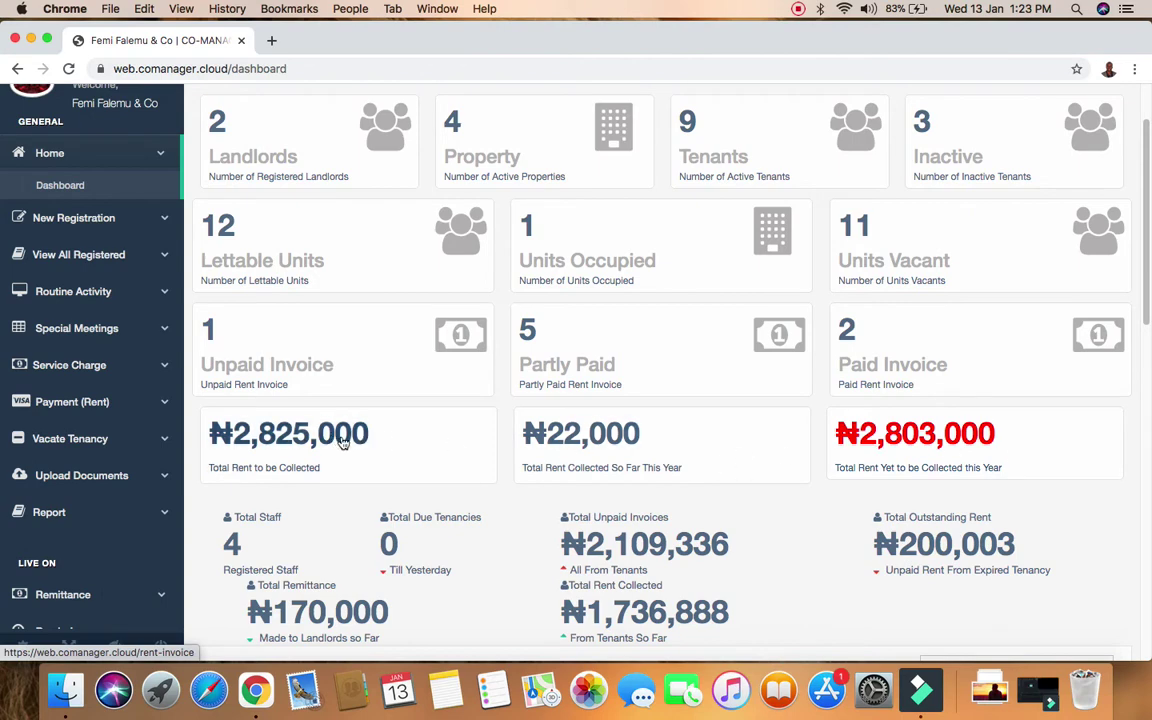
scroll(365, 458, "down", 3)
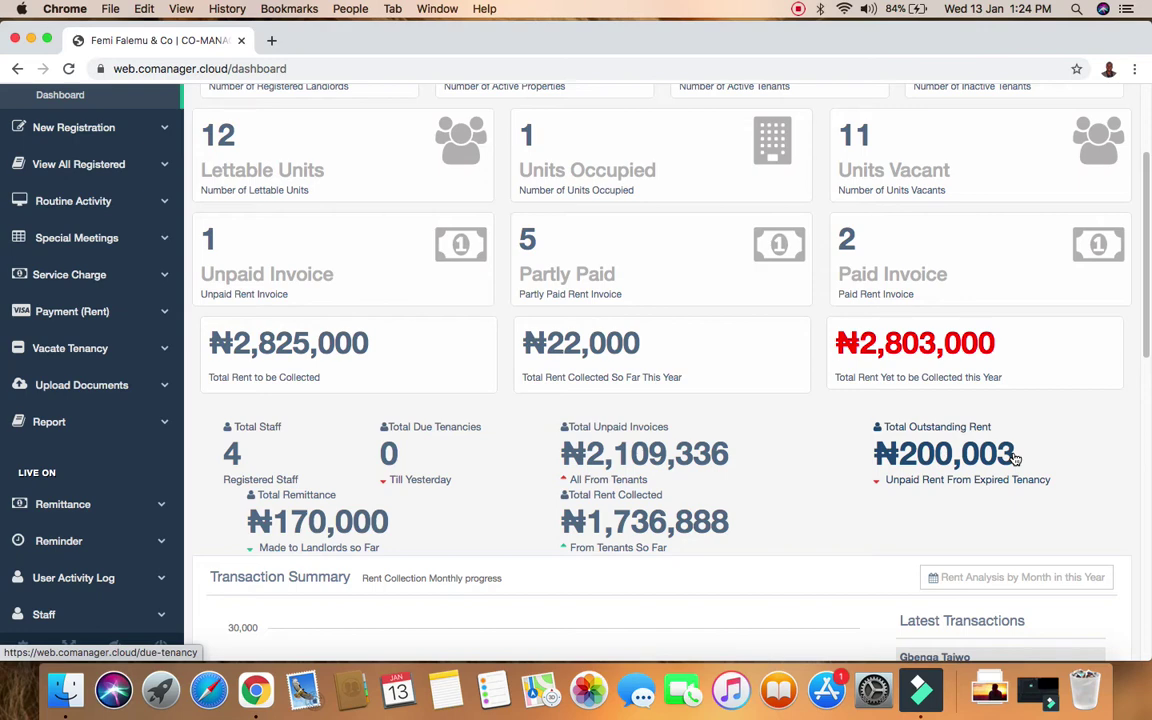
scroll(330, 490, "down", 1)
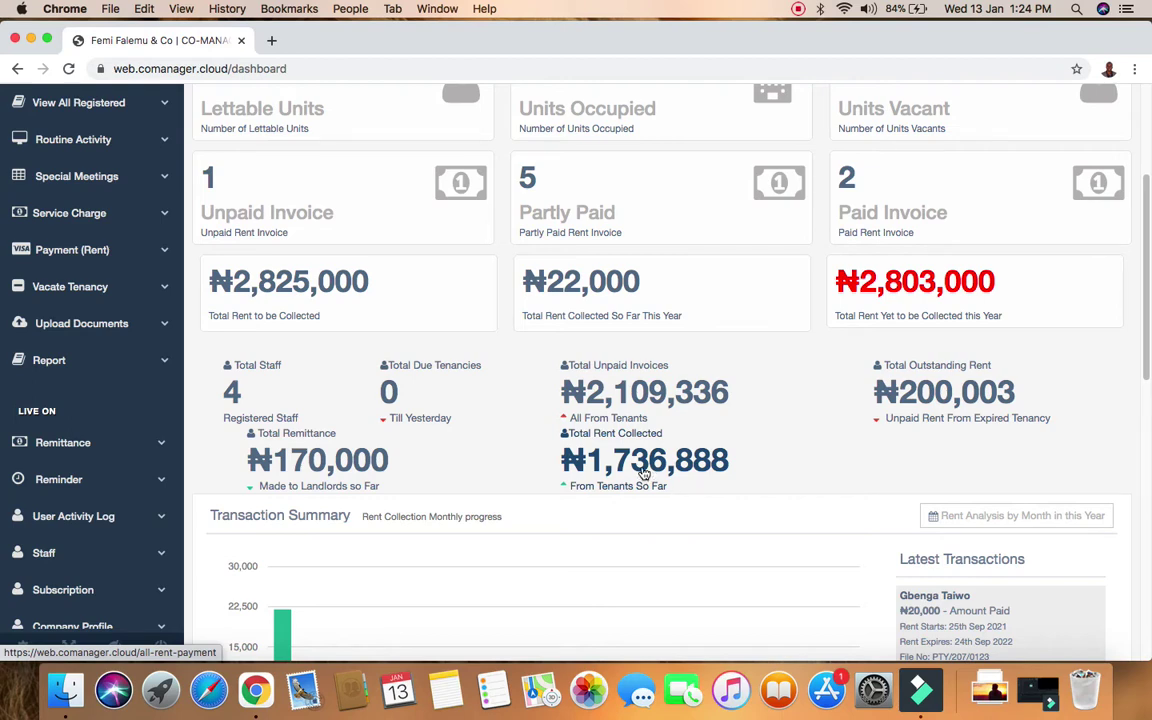
scroll(644, 472, "down", 2)
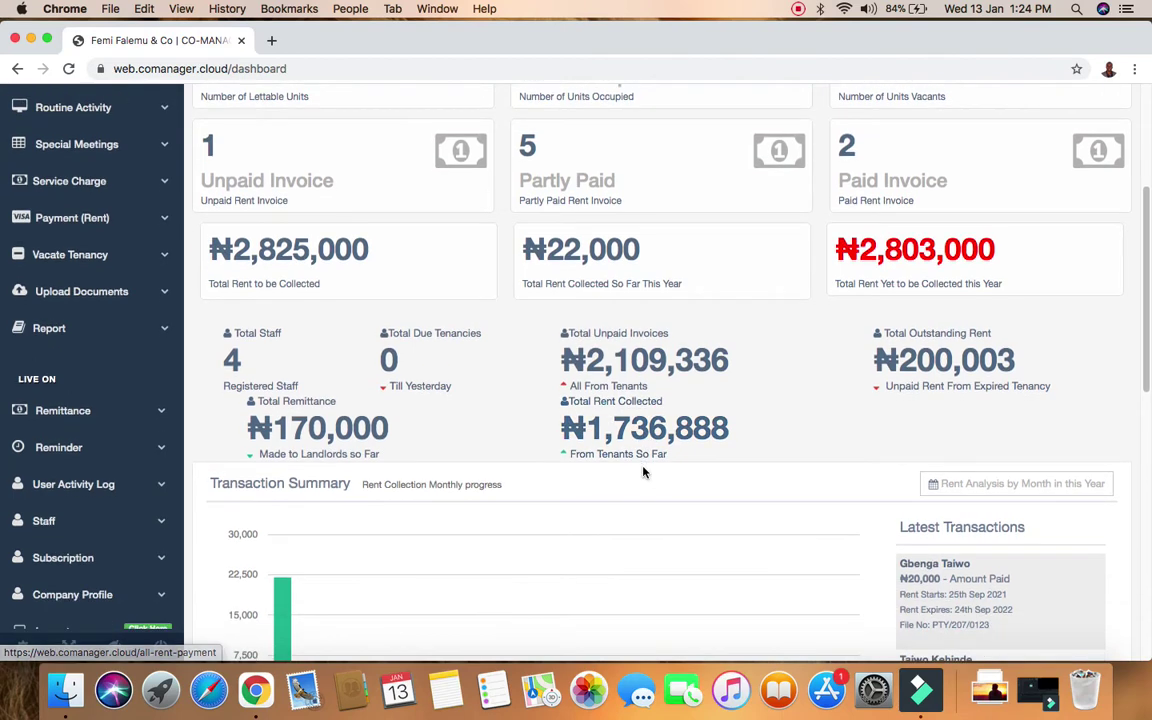
scroll(644, 472, "down", 2)
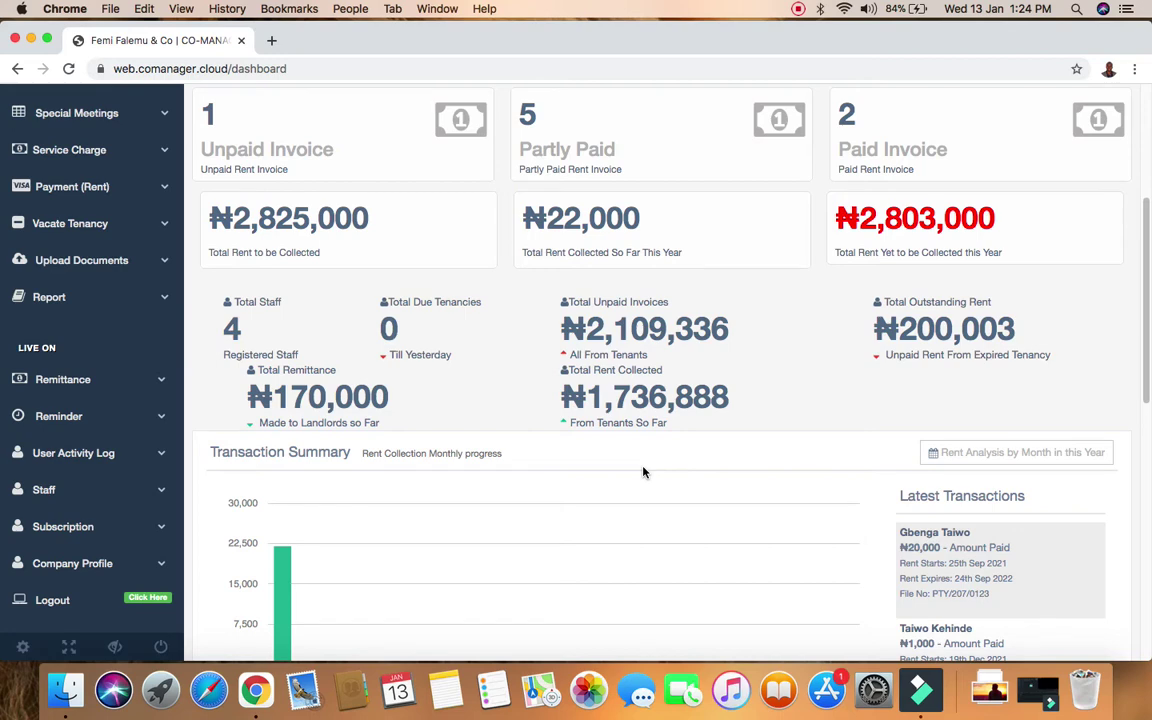
Step: Inspect the monthly rent collection chart in the Transaction Summary, reading the bar values of individual months
scroll(644, 472, "down", 5)
scroll(643, 470, "up", 2)
mouse_move(293, 344)
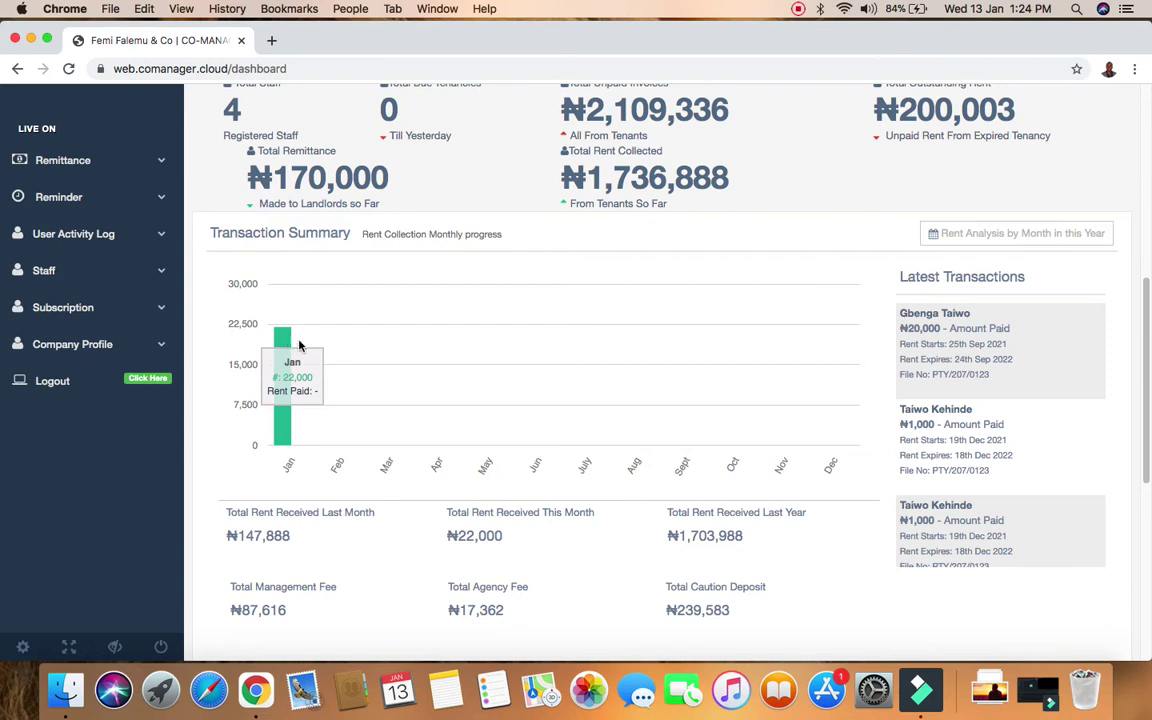
mouse_move(329, 424)
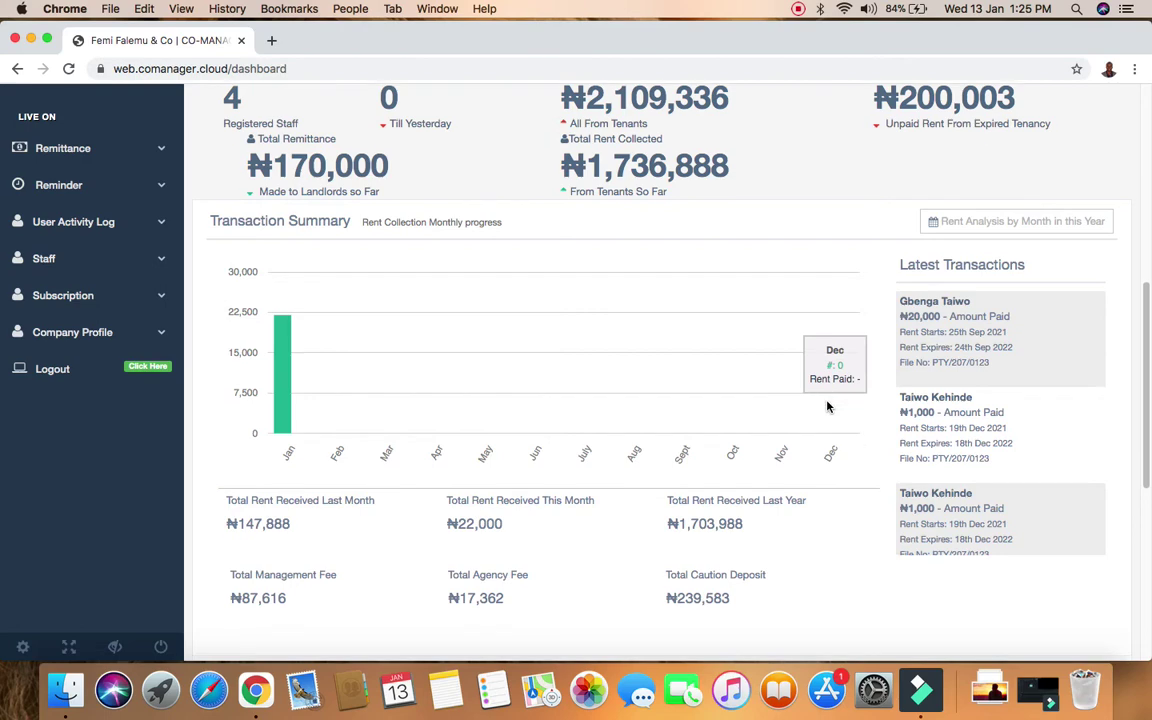
Step: Review the rent received figures for last month, this month and last year, plus the management fee, agency fee and caution deposit totals
scroll(828, 386, "down", 5)
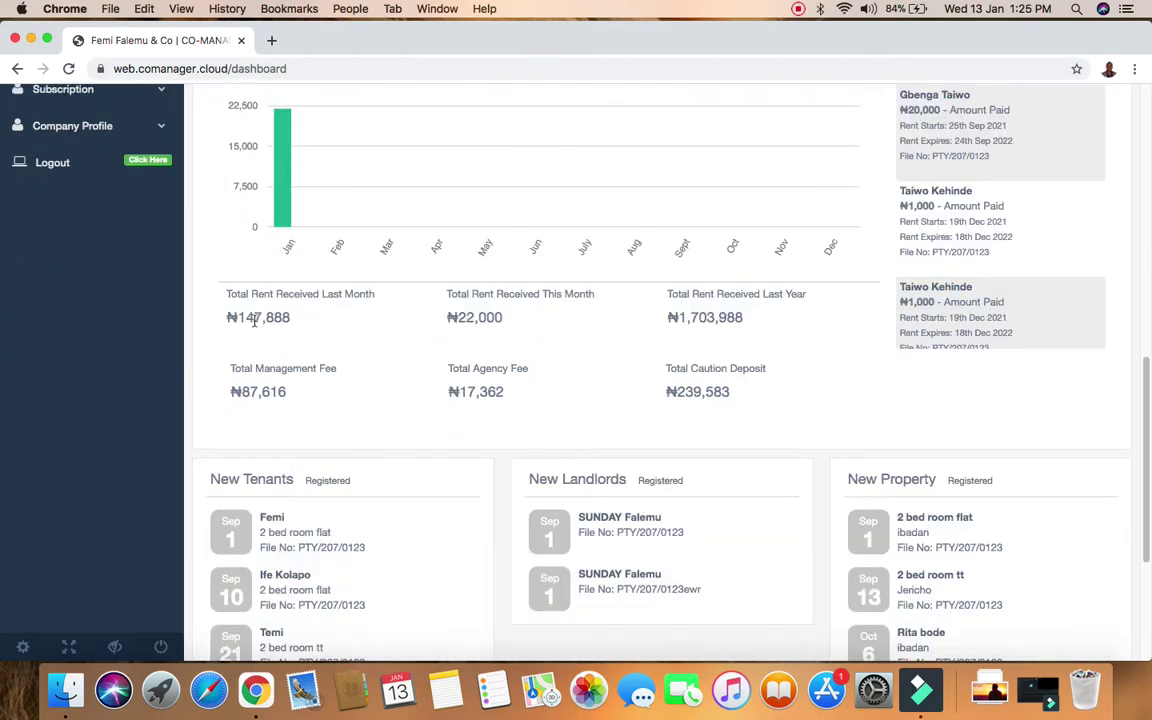
double_click(470, 317)
left_click(514, 316)
double_click(752, 318)
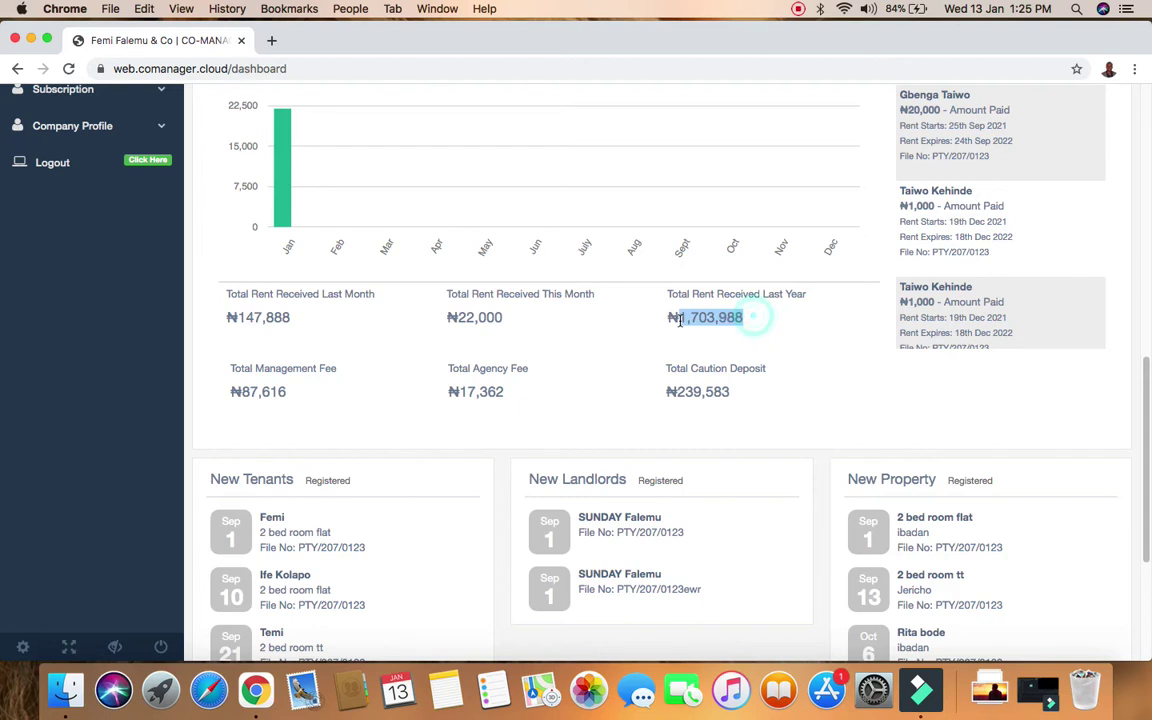
left_click(756, 342)
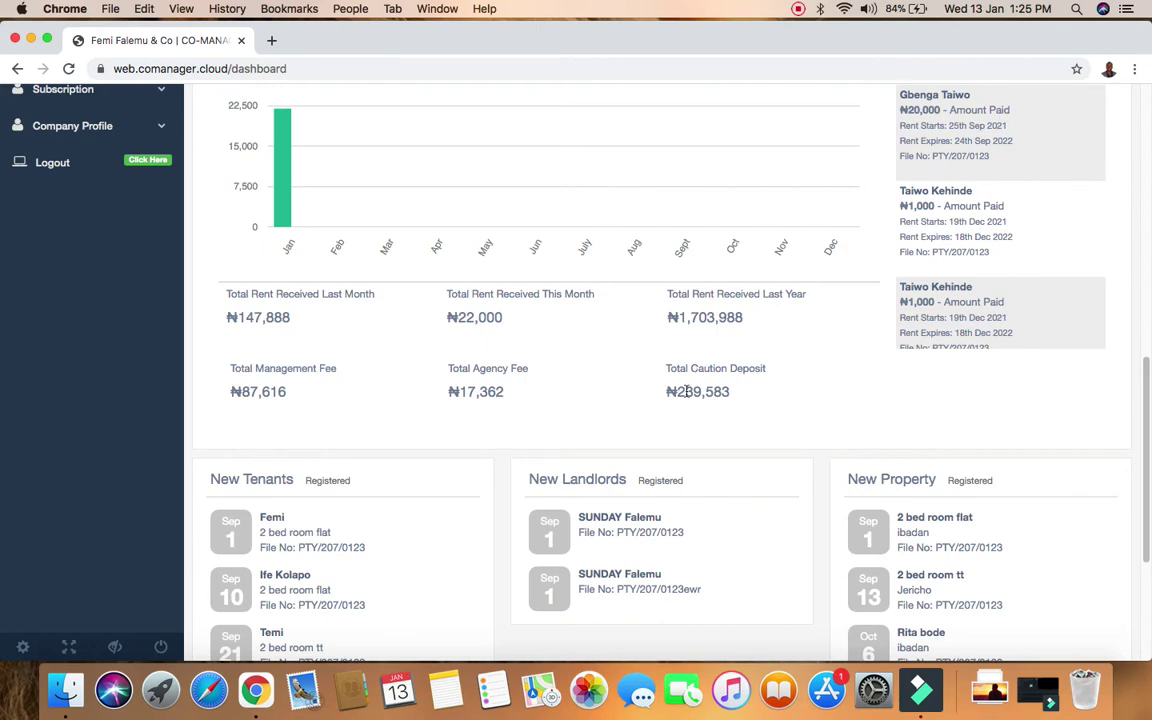
scroll(686, 391, "down", 1)
scroll(686, 391, "up", 2)
scroll(686, 391, "down", 3)
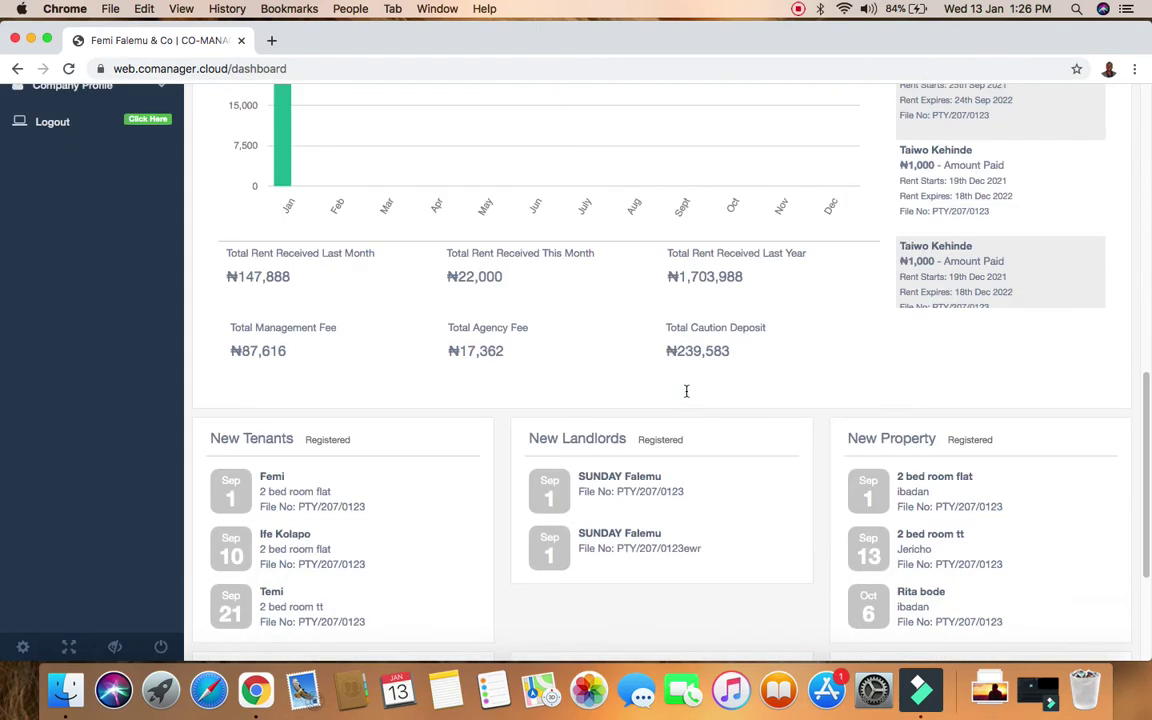
Step: Look over the newly registered tenants, landlords and properties and the quick links at the end of the dashboard
scroll(686, 391, "down", 3)
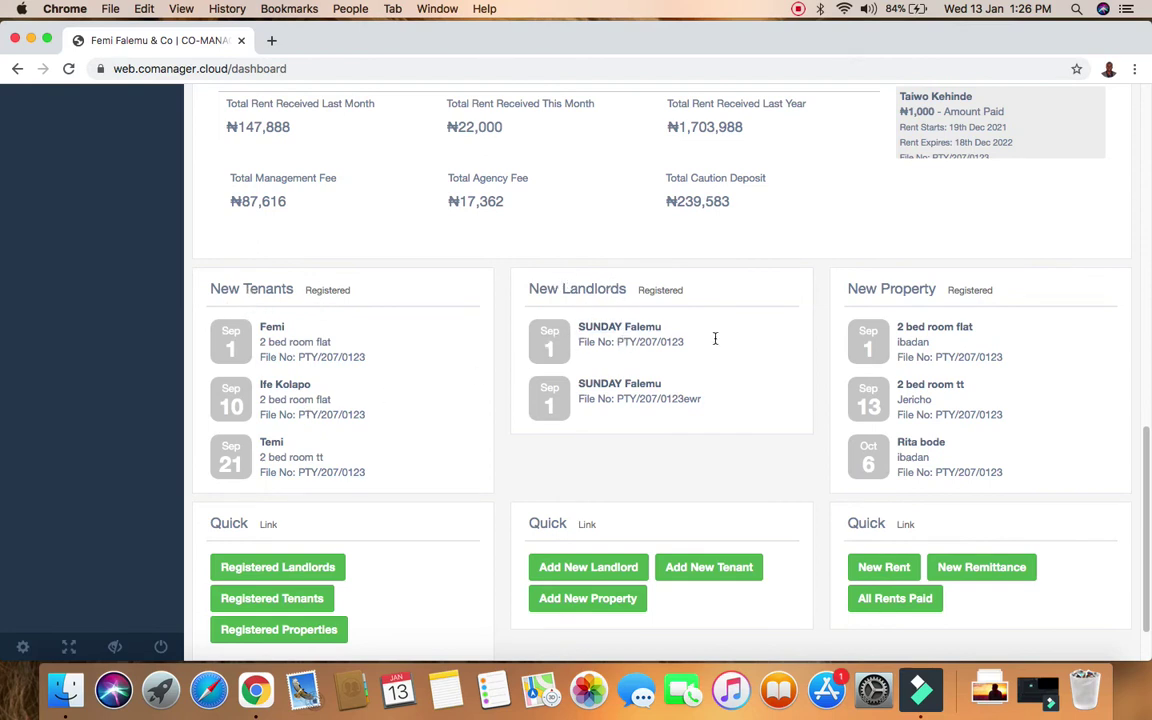
scroll(860, 410, "down", 2)
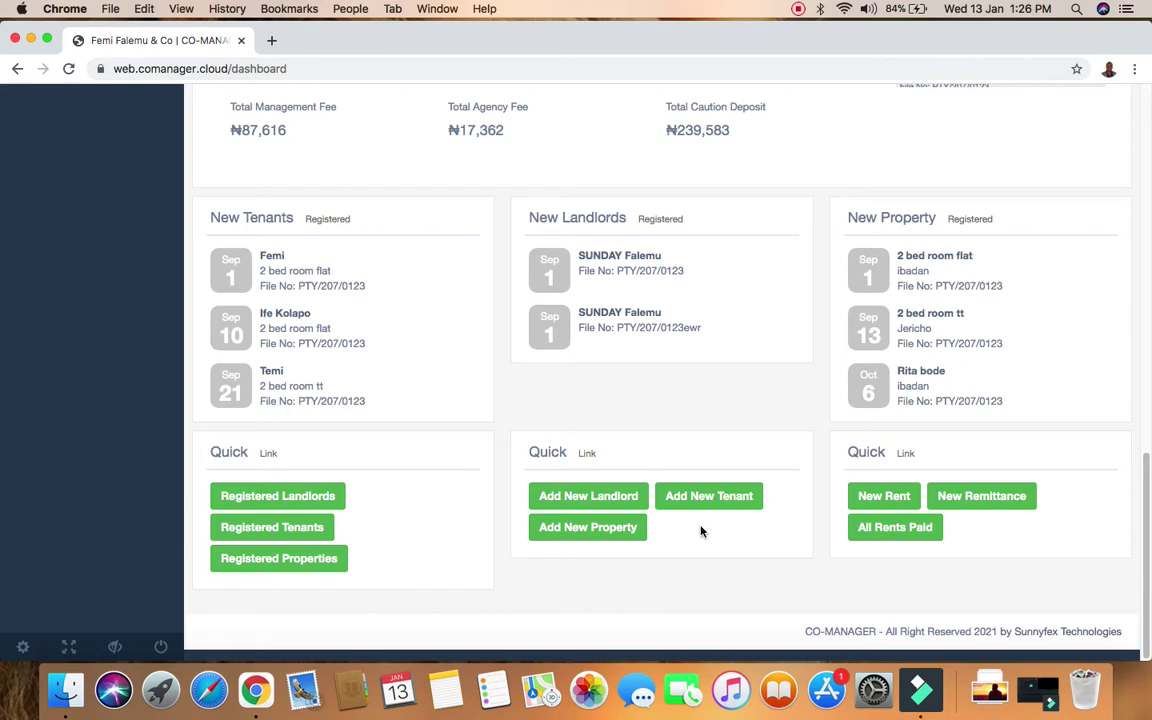
scroll(641, 465, "up", 10)
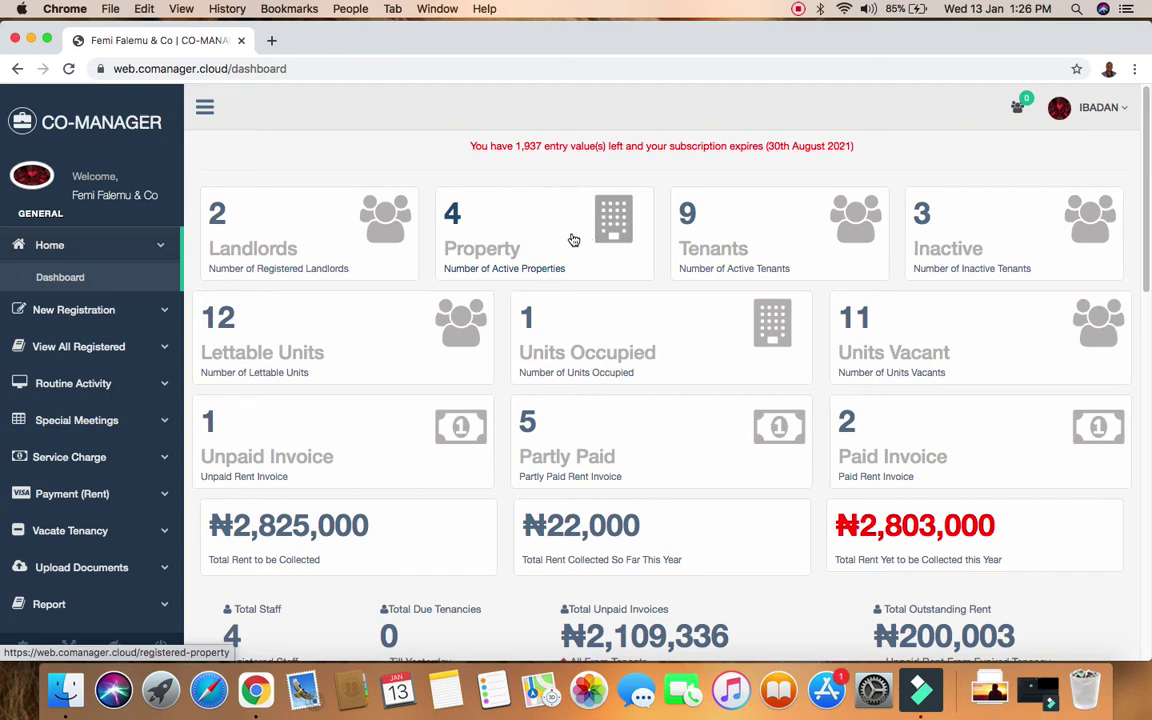
Step: Open the new landlord registration form and examine its file number, title and landlord name fields, keeping the title Mr
left_click(167, 314)
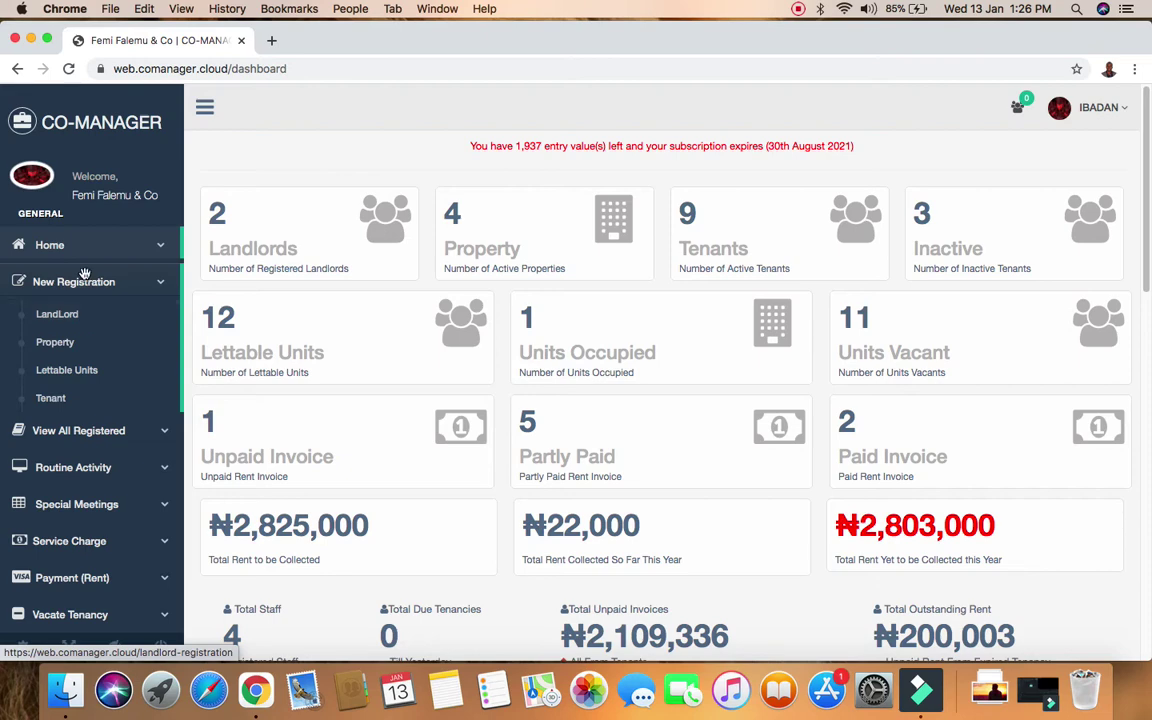
left_click(72, 314)
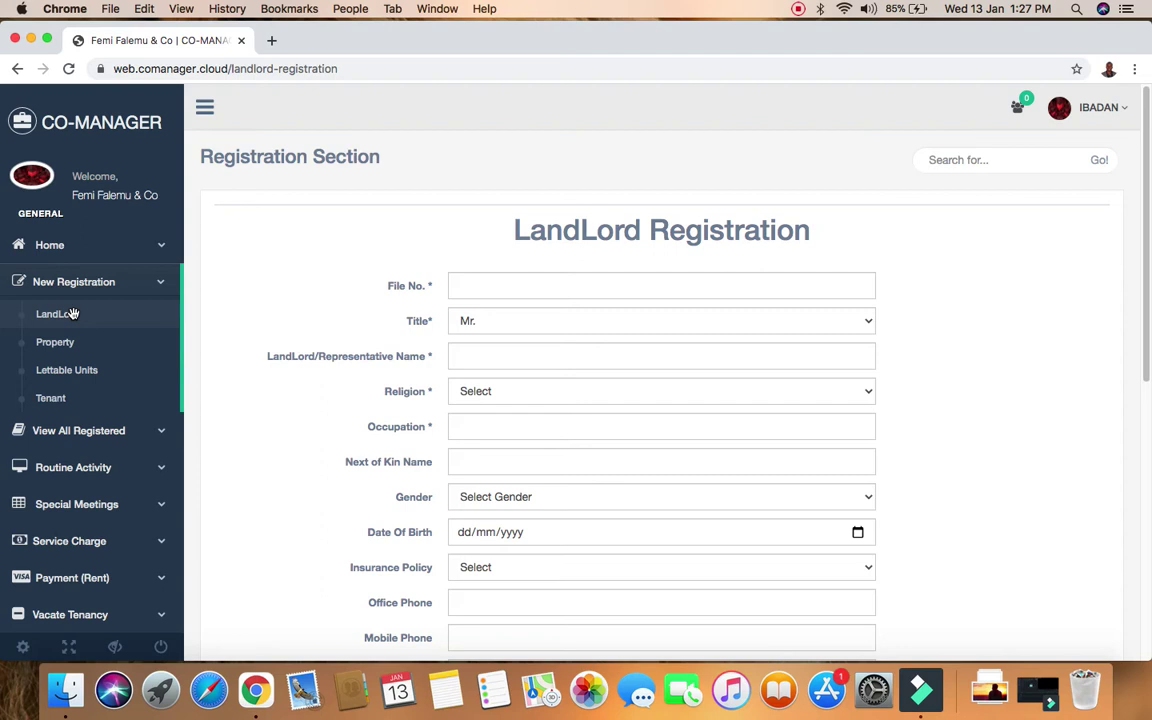
left_click(565, 285)
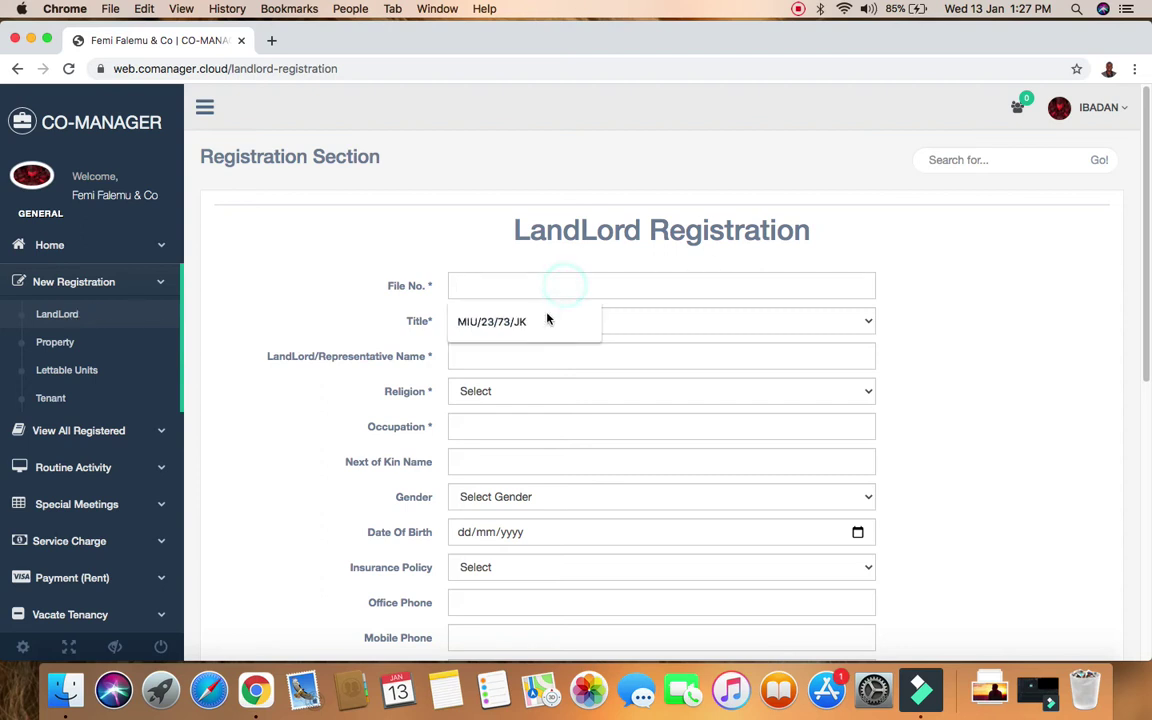
left_click(678, 321)
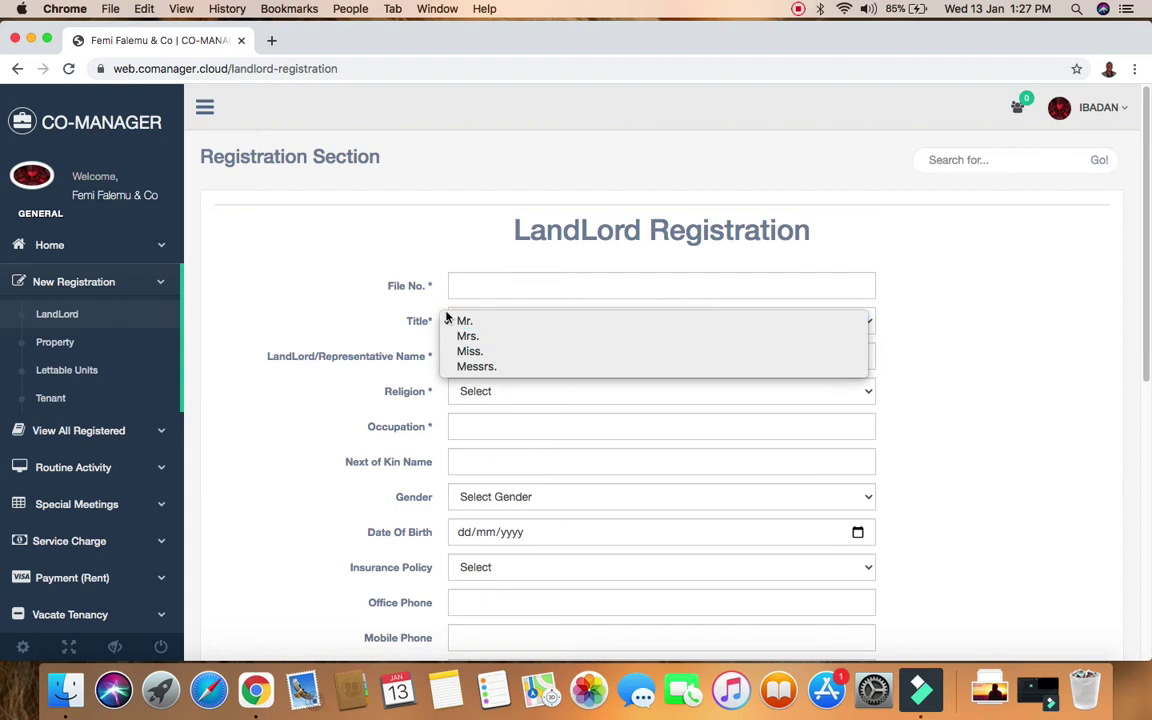
left_click(458, 321)
left_click(553, 357)
left_click(366, 324)
Step: Review the remaining landlord registration fields, from office phone through bank details and file uploads to the comment box
scroll(600, 395, "down", 3)
left_click(488, 476)
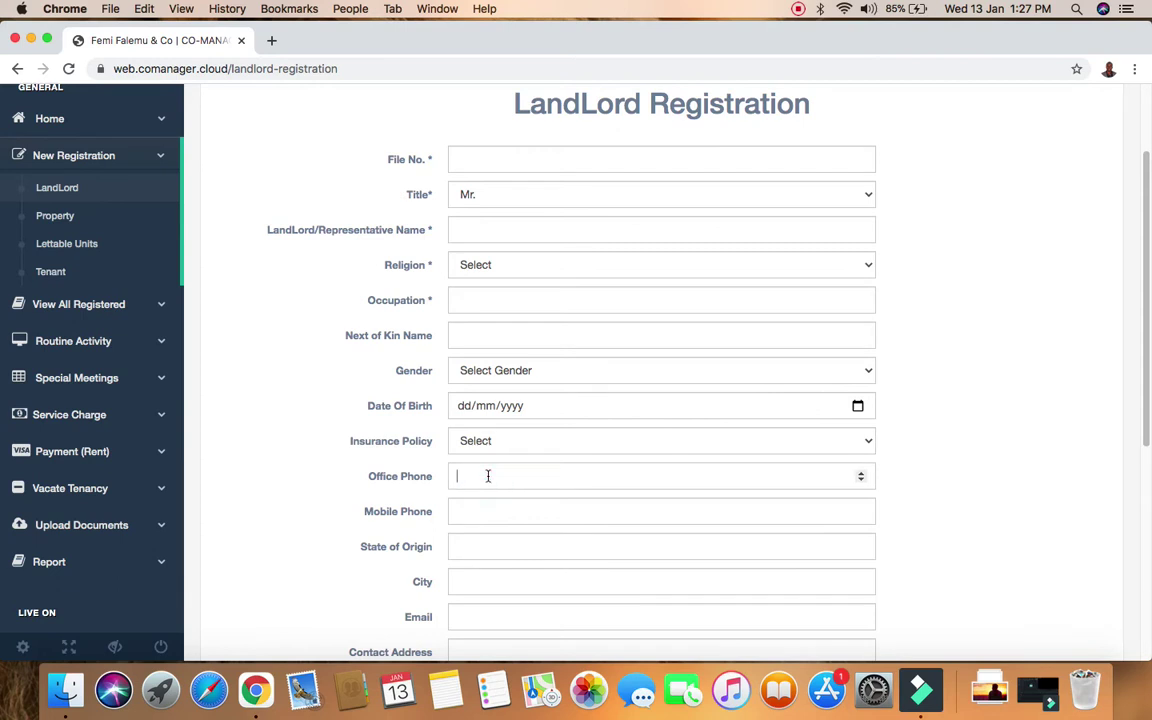
type("-3")
key("Up")
key("Up")
left_click_drag(1140, 293, 1042, 580)
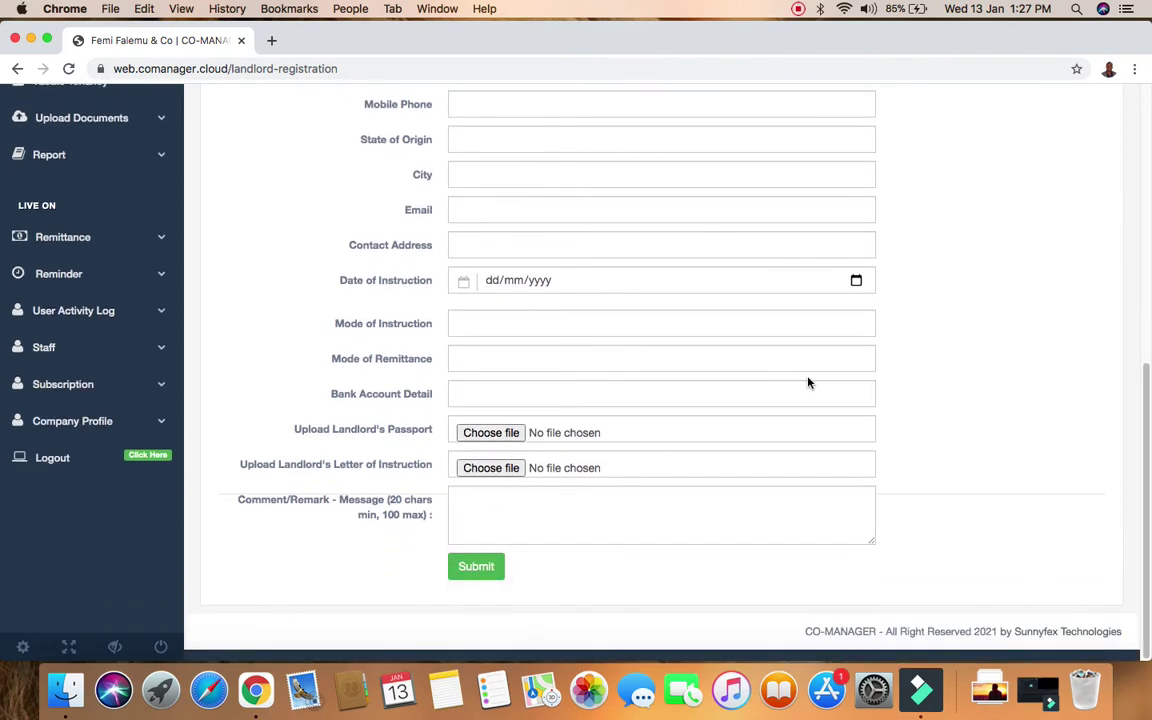
scroll(807, 381, "up", 15)
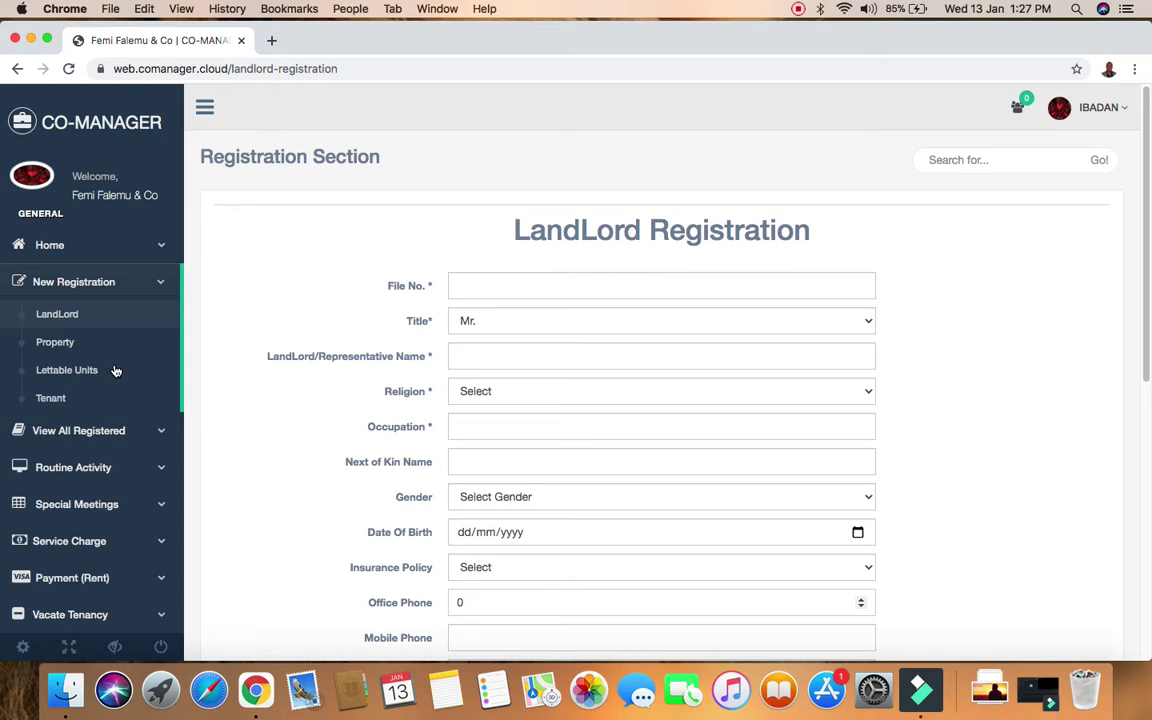
Step: Open the new property registration form and examine the landlord file number choices, property title and address fields
left_click(90, 342)
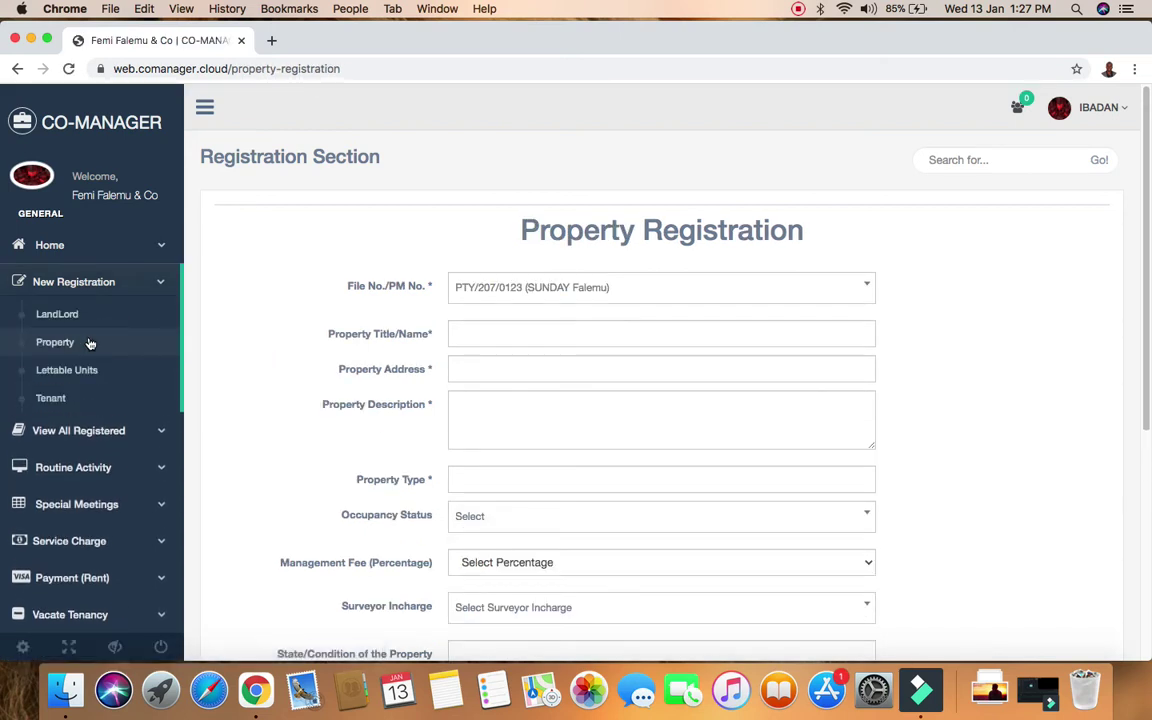
left_click(558, 290)
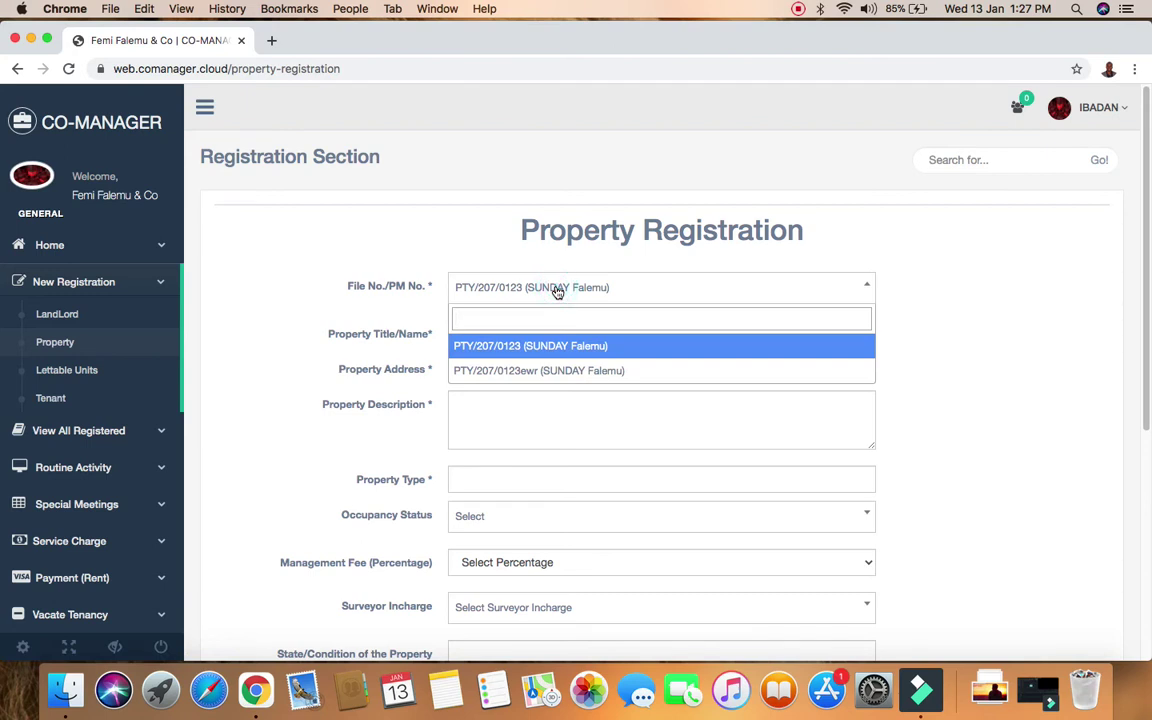
left_click(330, 286)
left_click(515, 333)
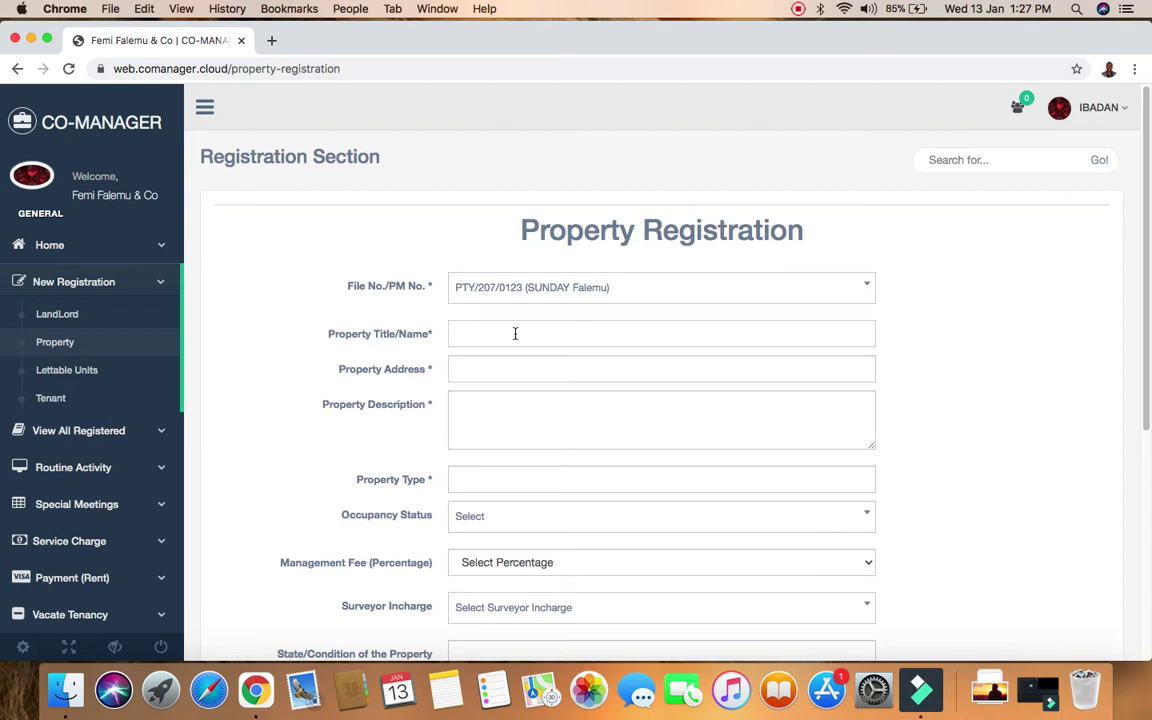
left_click(512, 368)
scroll(510, 365, "down", 2)
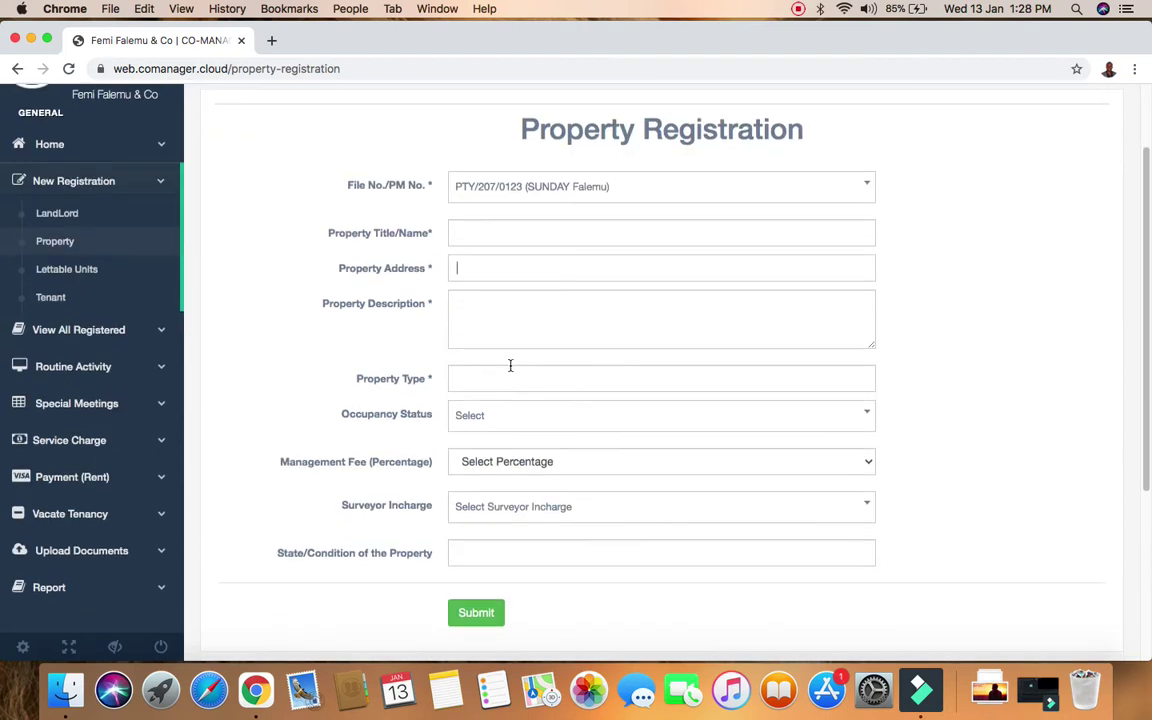
Step: Examine the Occupancy Status and Management Fee percentage choices in the property registration form without selecting any
left_click(548, 414)
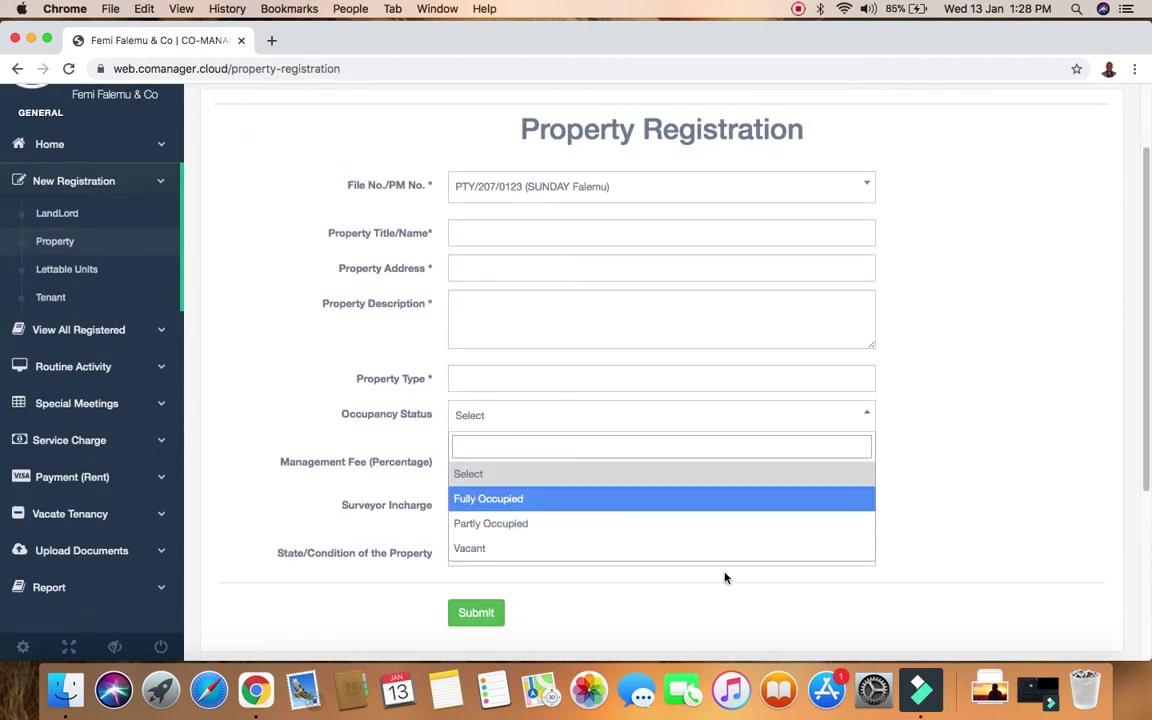
left_click(1034, 519)
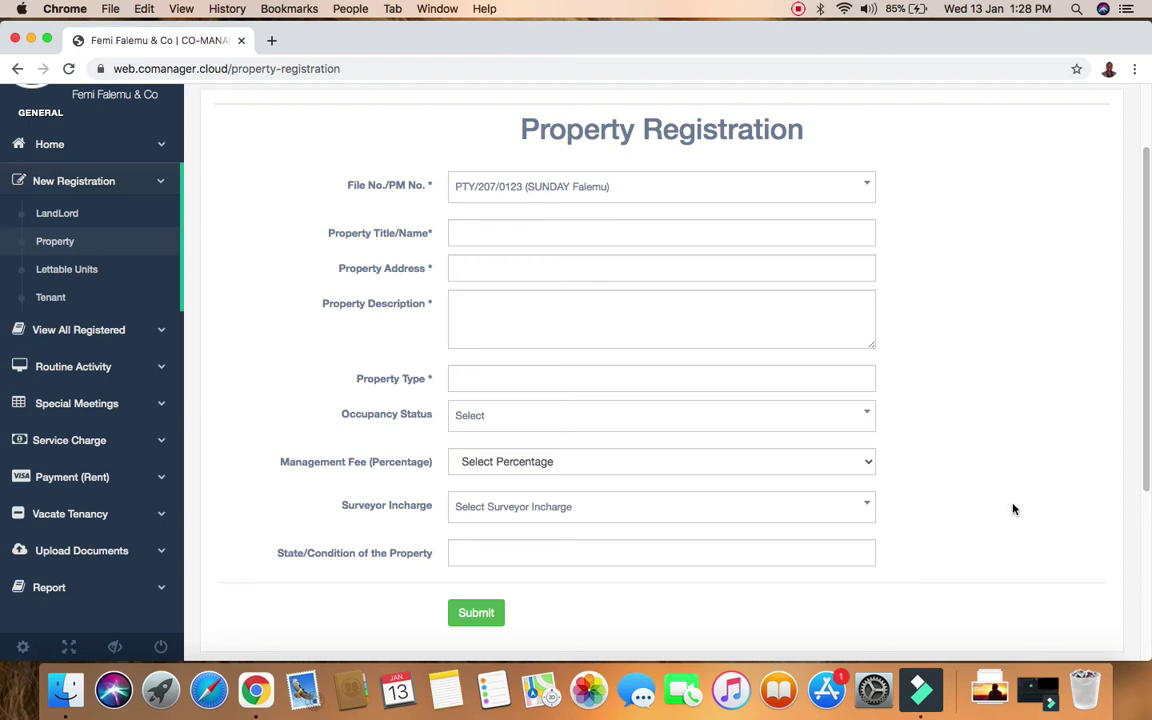
left_click(527, 462)
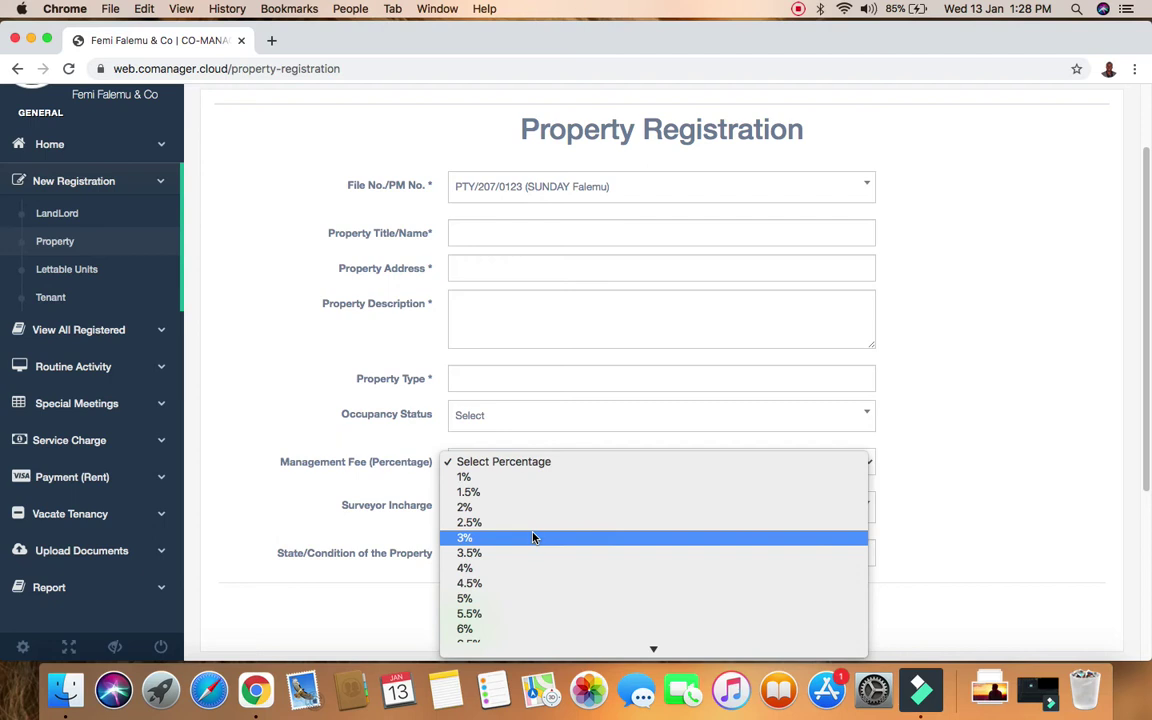
scroll(527, 587, "down", 10)
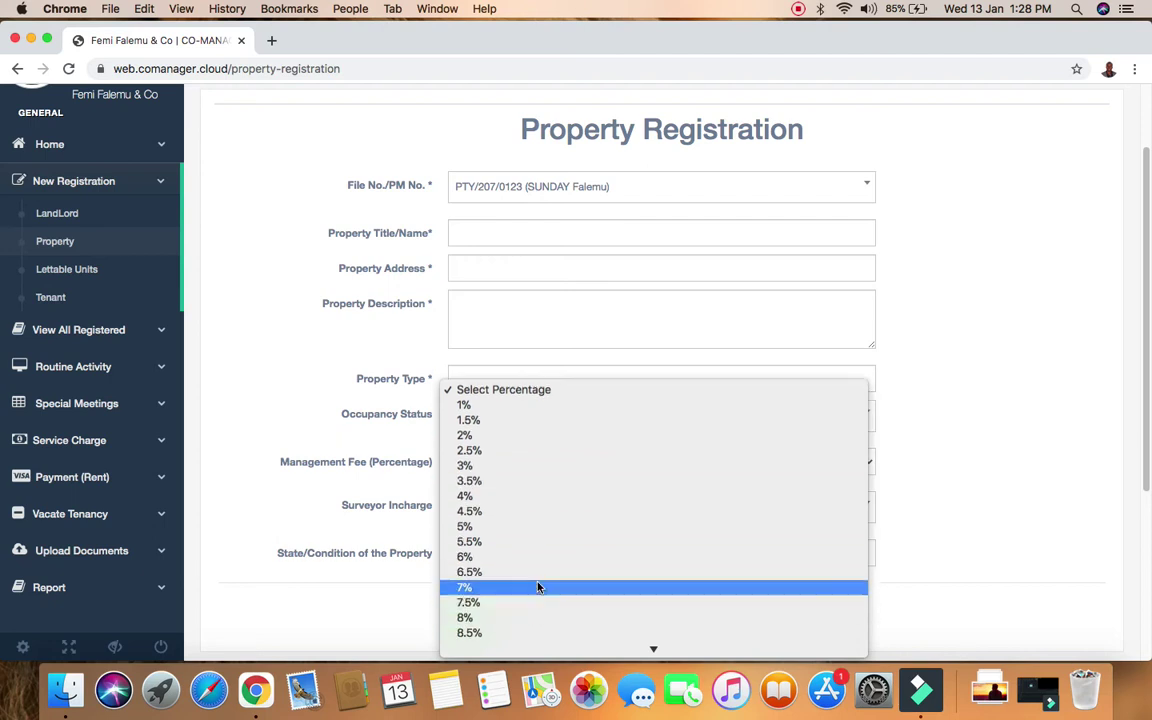
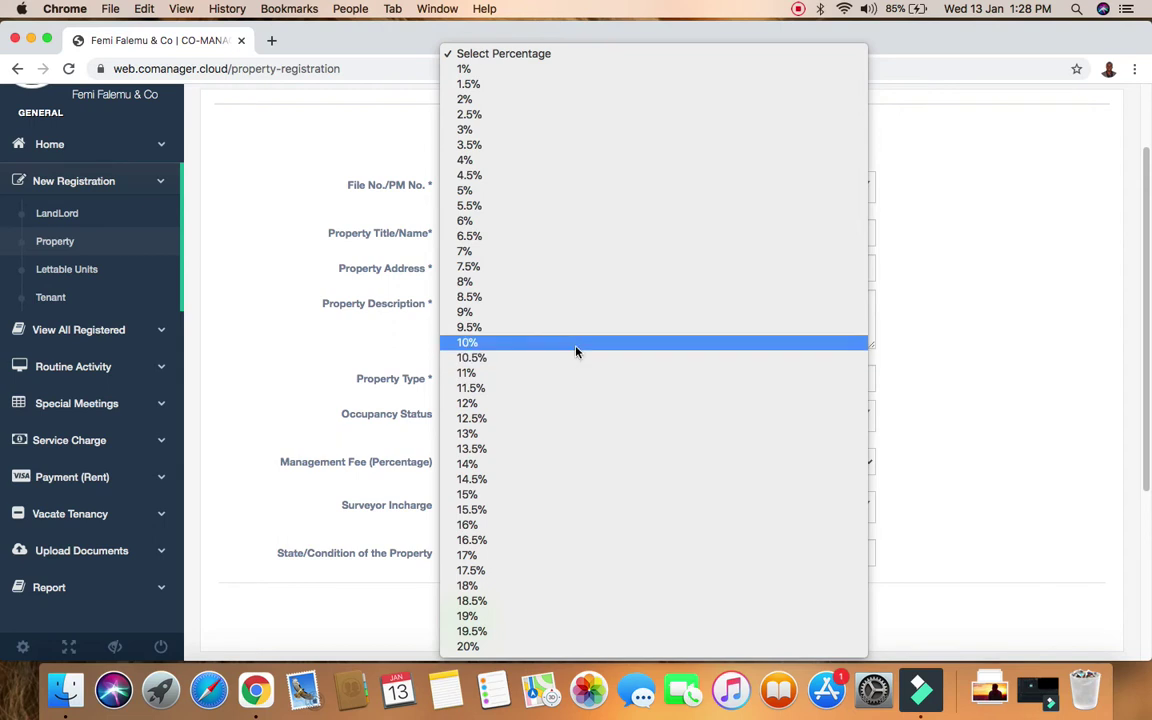
left_click(1109, 320)
Step: Examine the Surveyor Incharge choices and the condition field of the property registration form, leaving the surveyor unselected
left_click(560, 510)
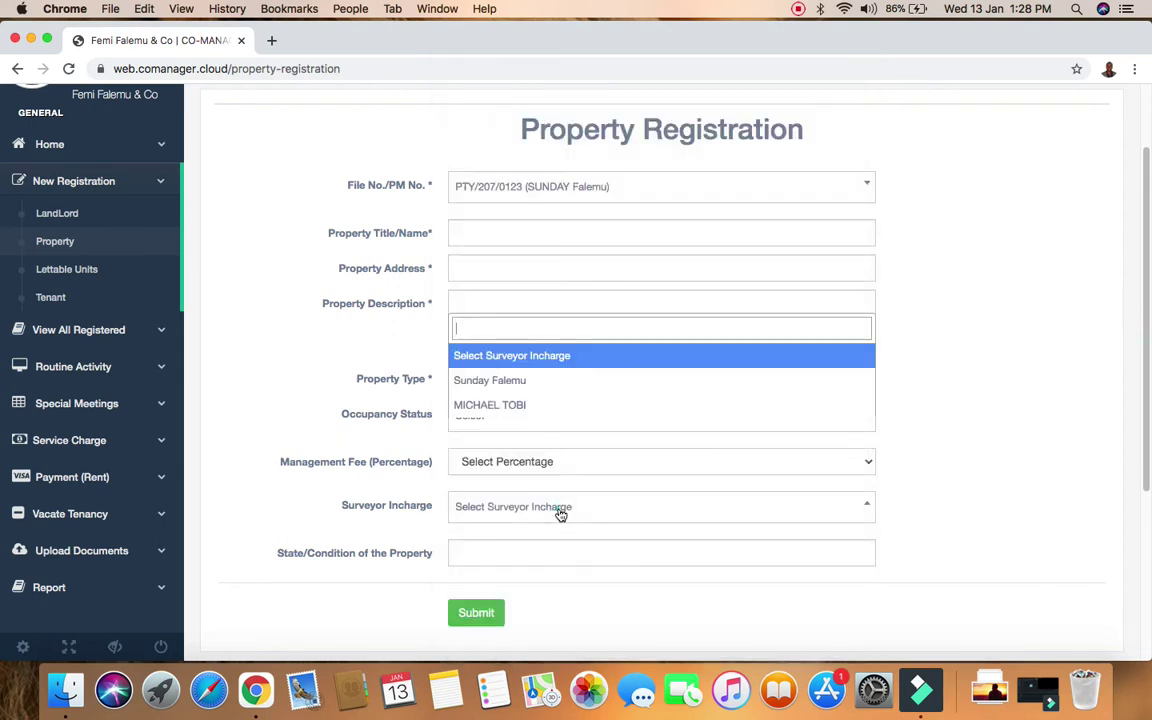
scroll(602, 506, "up", 2)
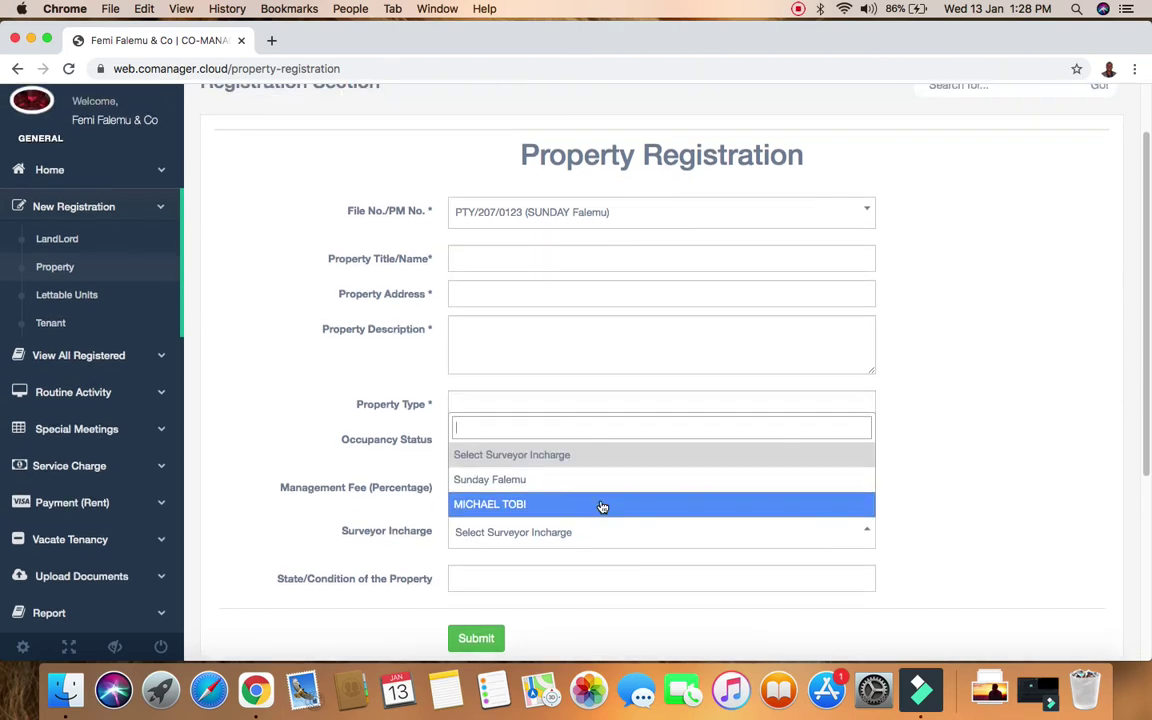
scroll(602, 508, "down", 3)
scroll(602, 508, "down", 3)
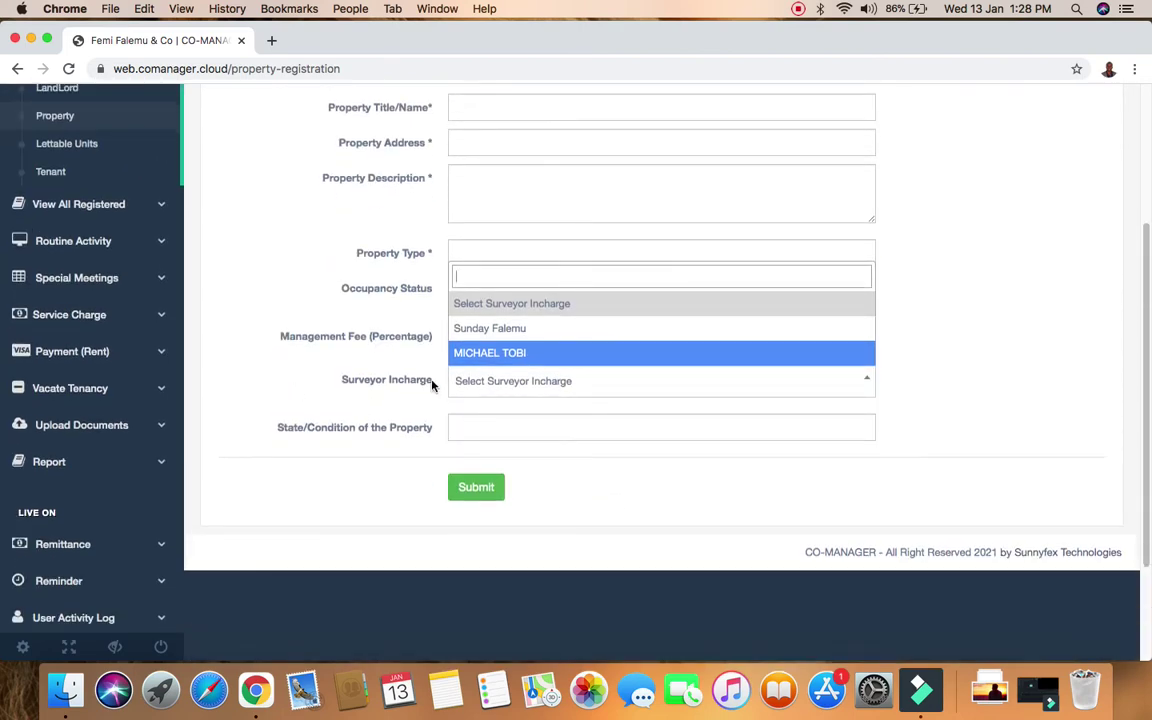
left_click(949, 379)
scroll(848, 353, "down", 1)
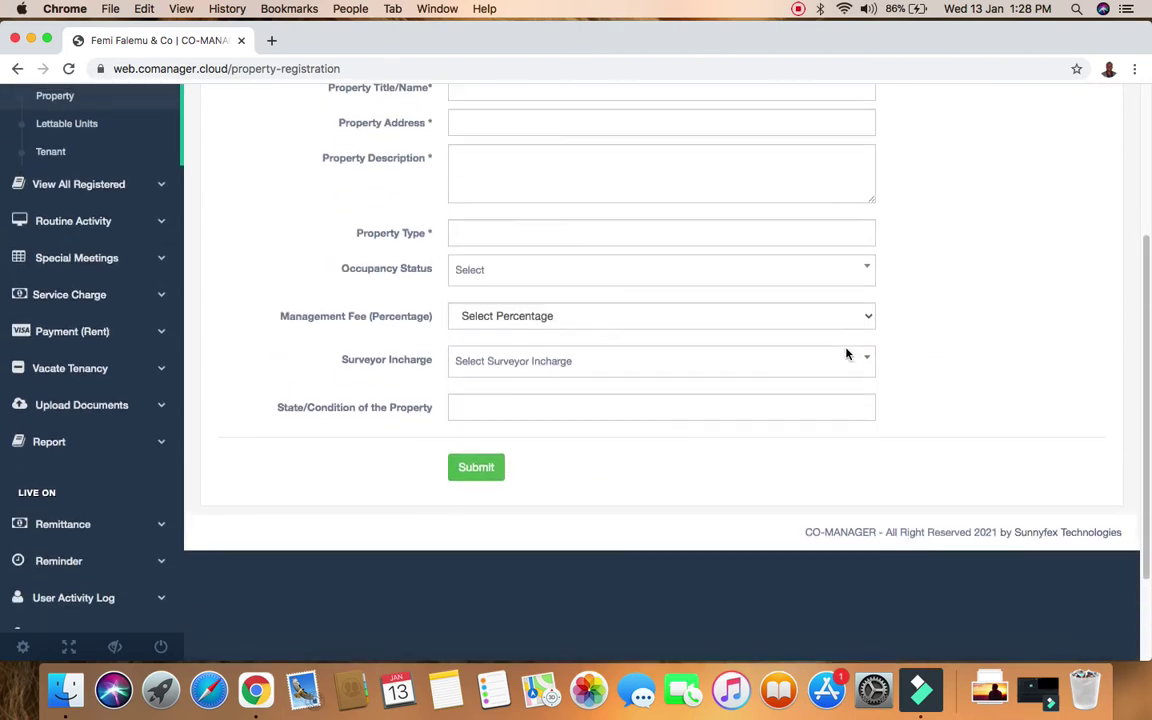
scroll(848, 353, "up", 3)
scroll(848, 353, "up", 3)
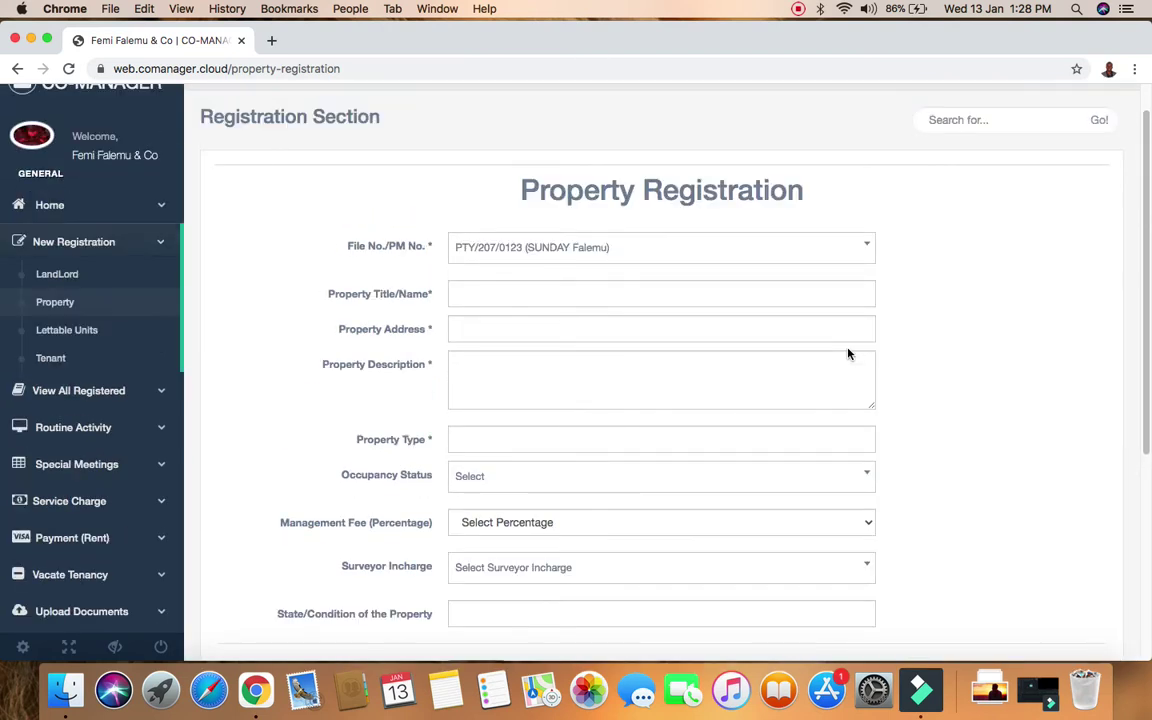
scroll(848, 353, "down", 3)
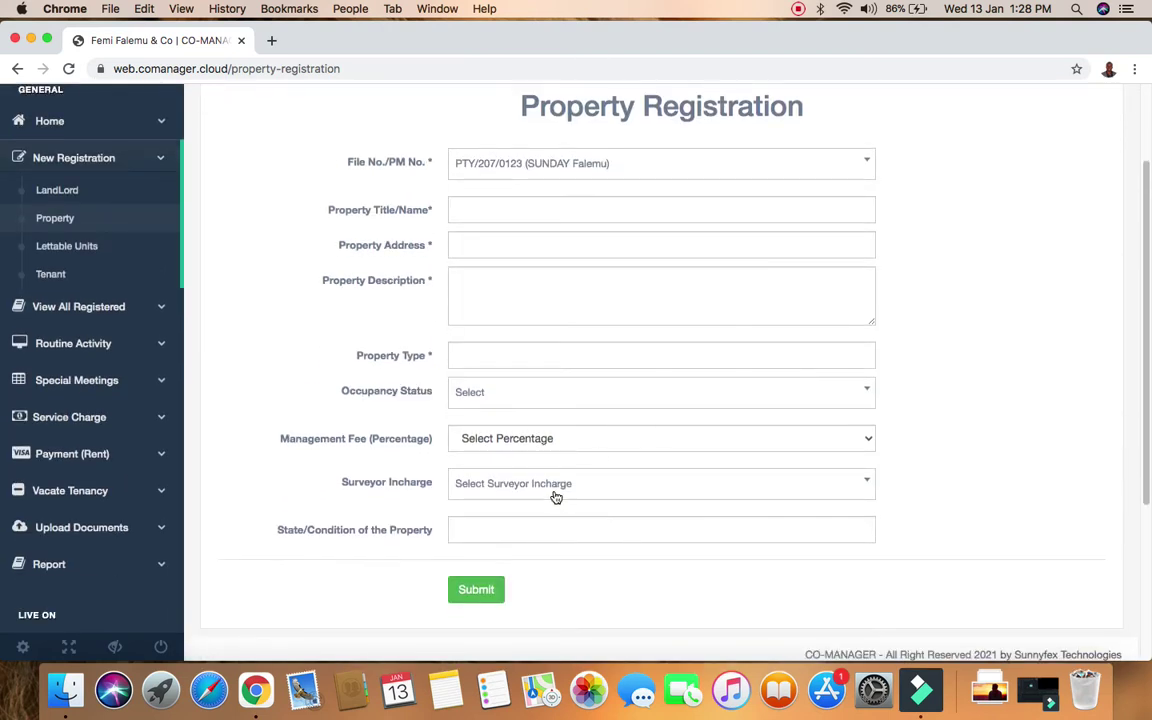
left_click(550, 483)
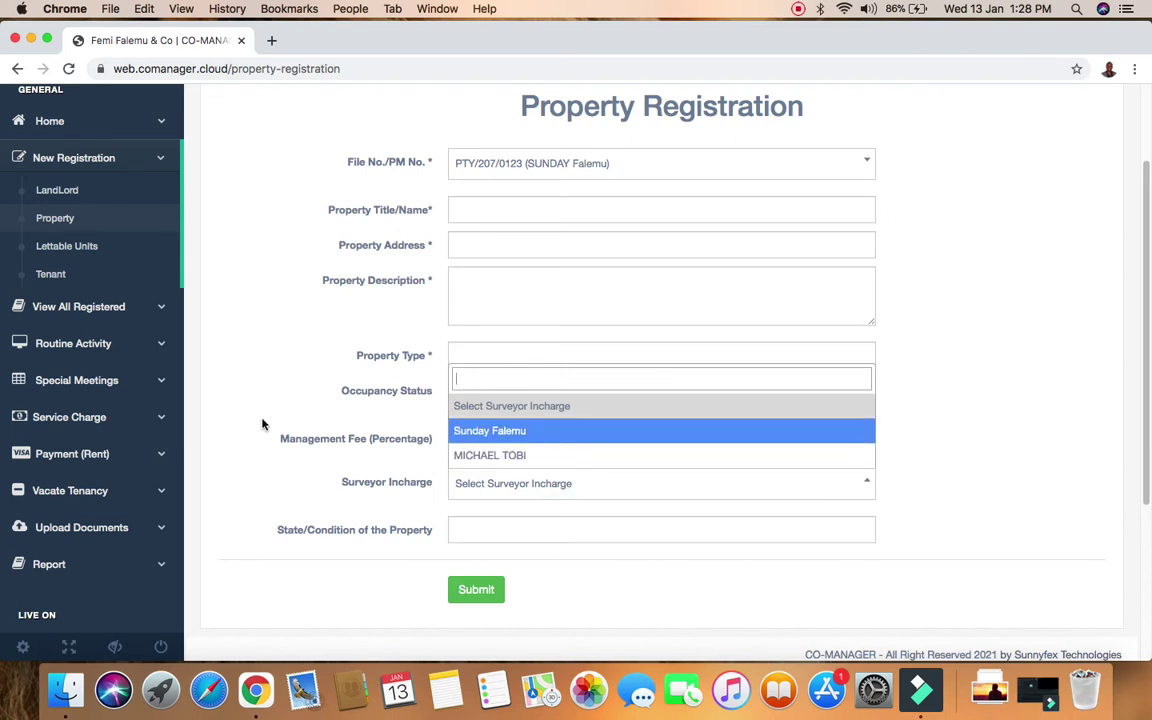
left_click(222, 358)
Step: Open the Add New Staff form and examine its full name, username/email and password fields, leaving them empty
scroll(103, 455, "up", 3)
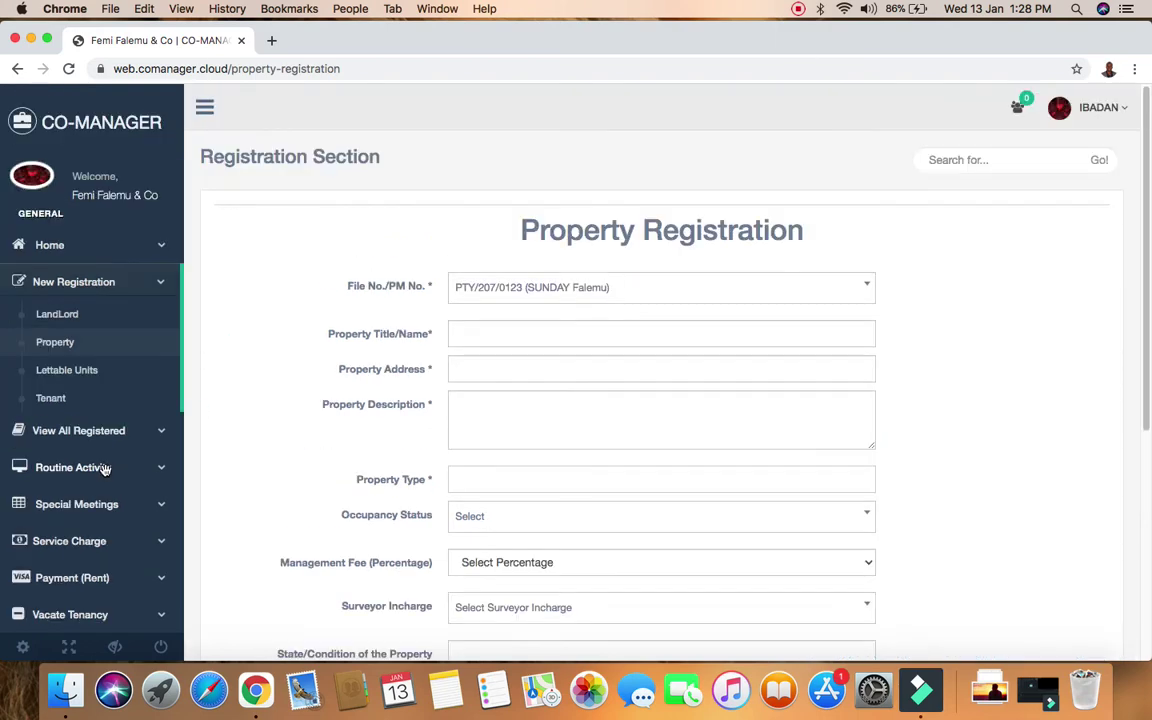
scroll(103, 468, "down", 8)
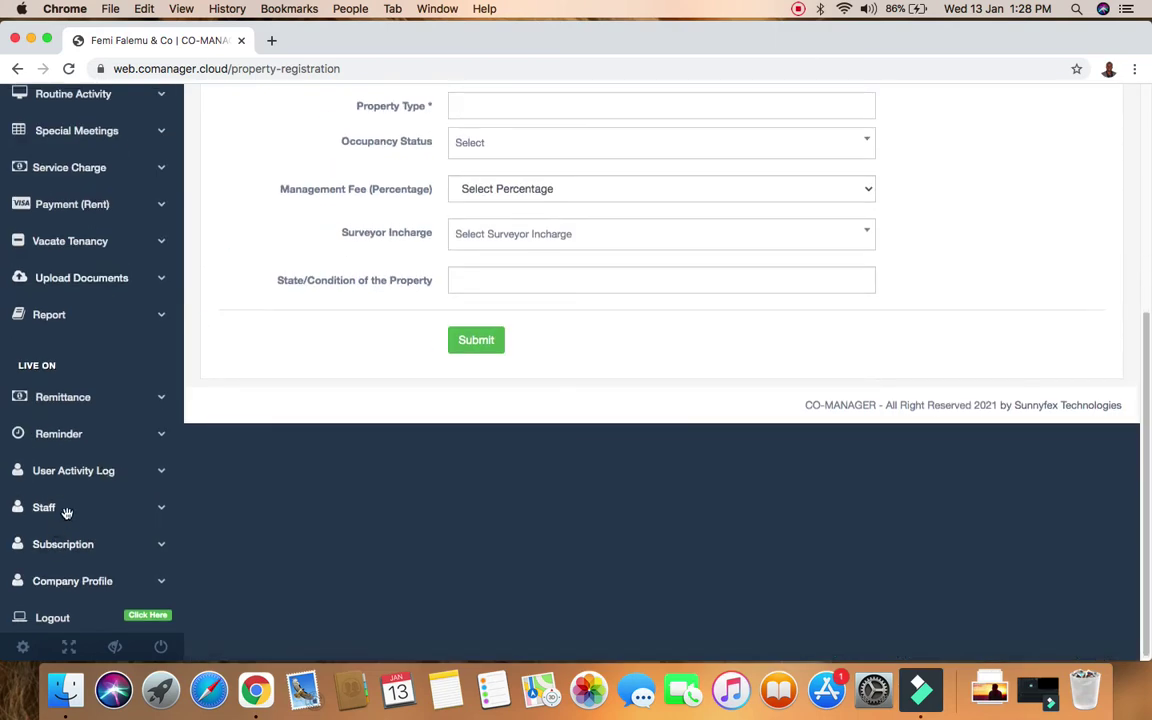
left_click(62, 510)
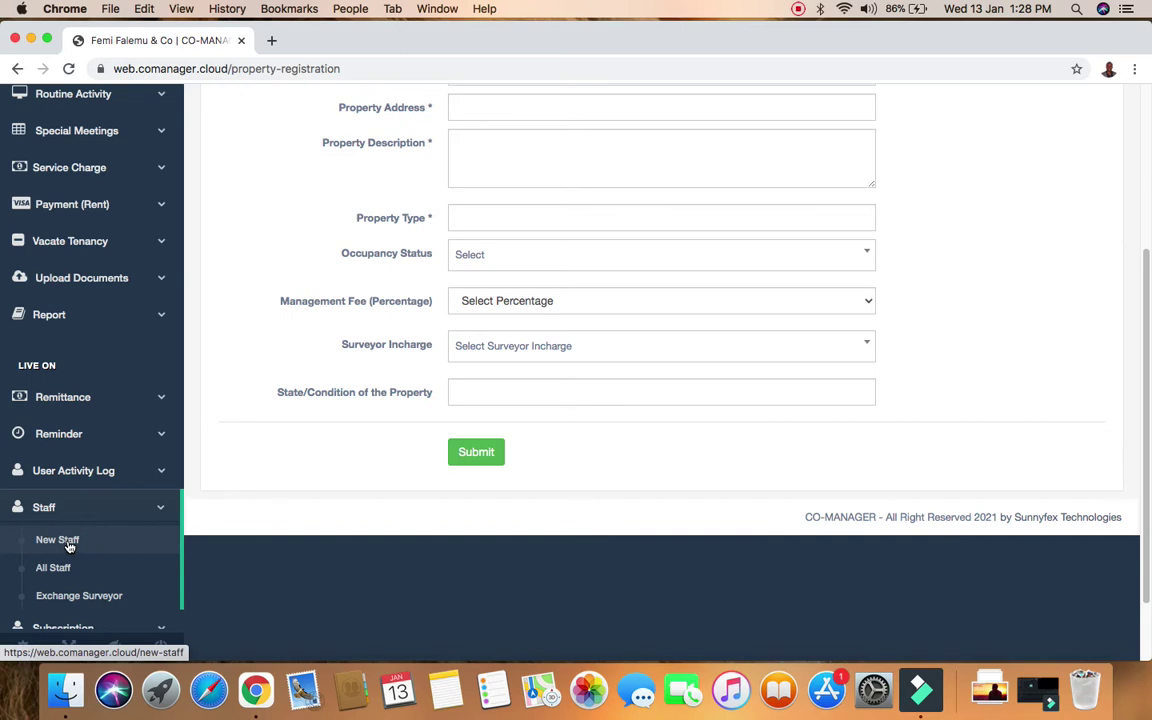
left_click(66, 541)
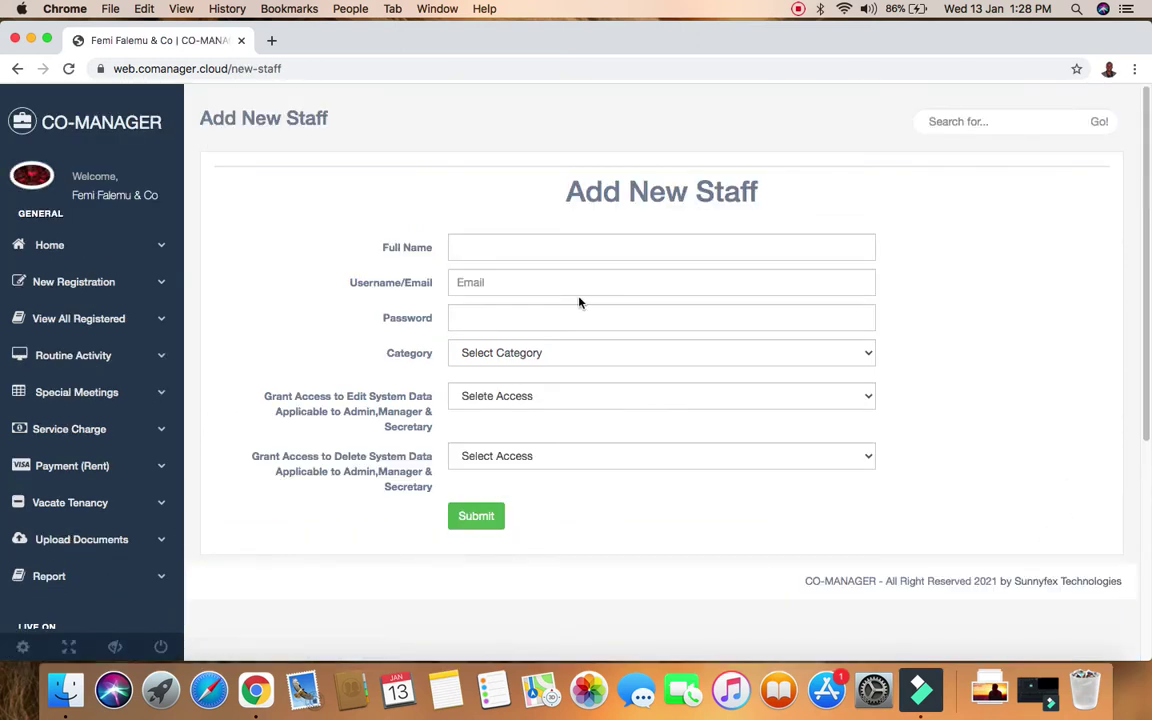
left_click(599, 252)
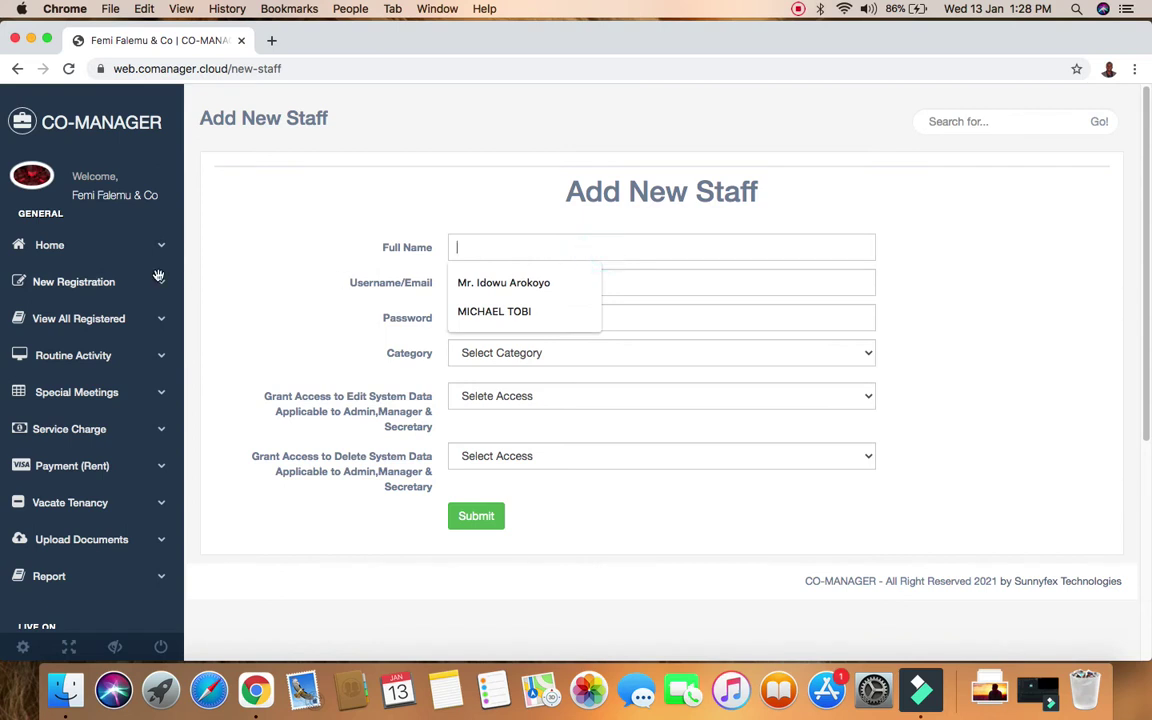
left_click(261, 251)
left_click(495, 281)
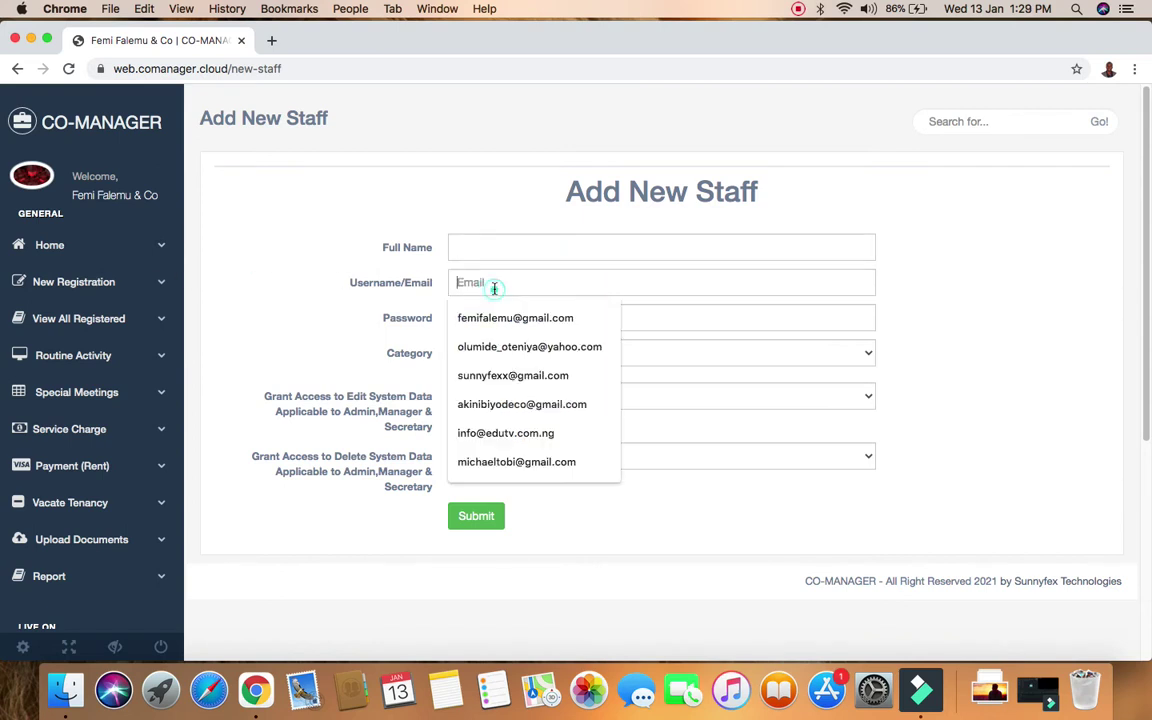
left_click(213, 296)
left_click(549, 312)
left_click(320, 311)
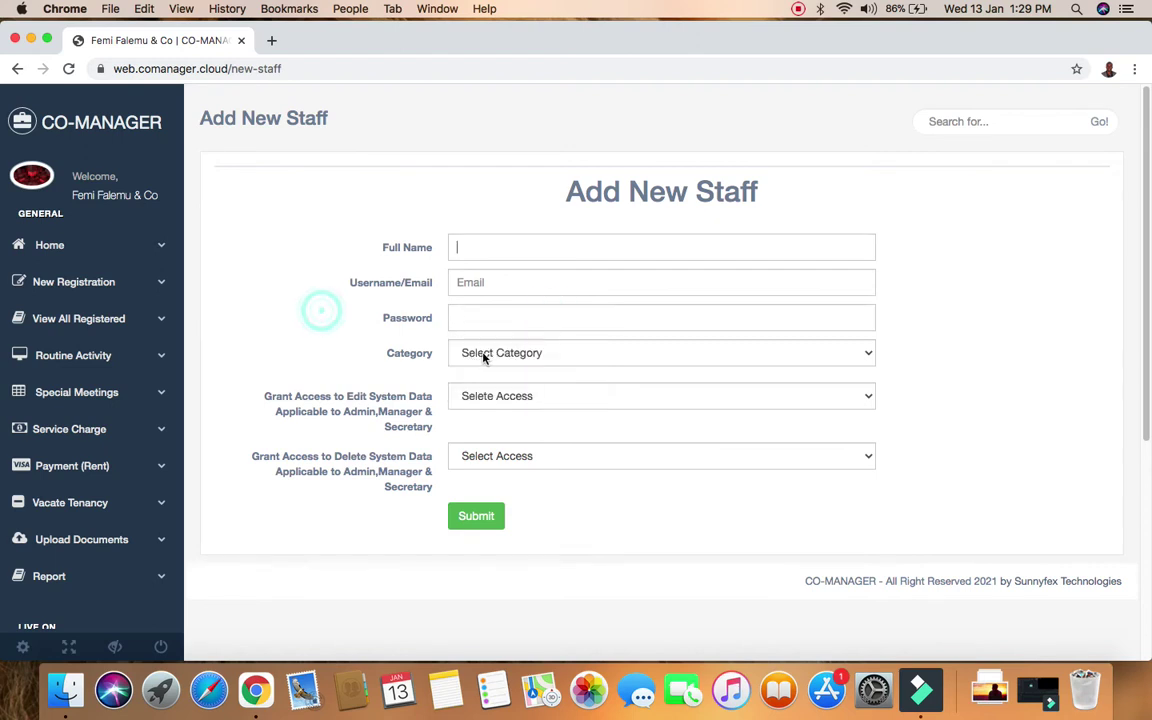
Step: Set the new staff category to Surveyor and both the edit and delete system data permissions to Revoke Access
left_click(472, 355)
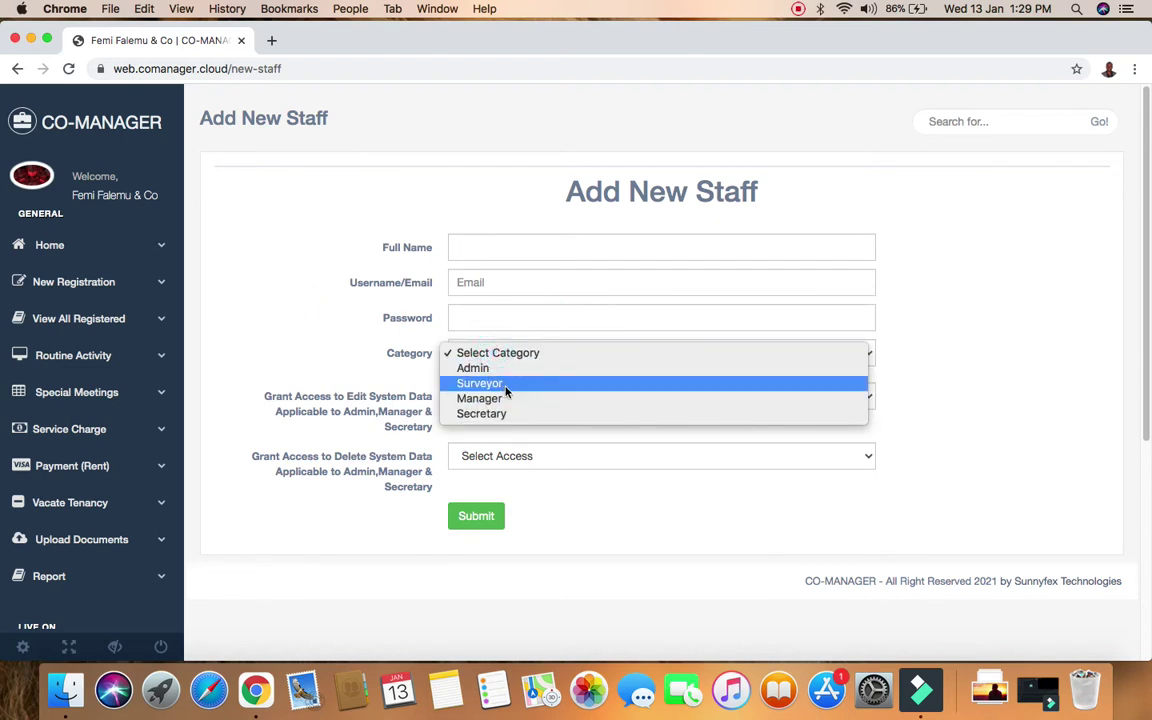
left_click(505, 386)
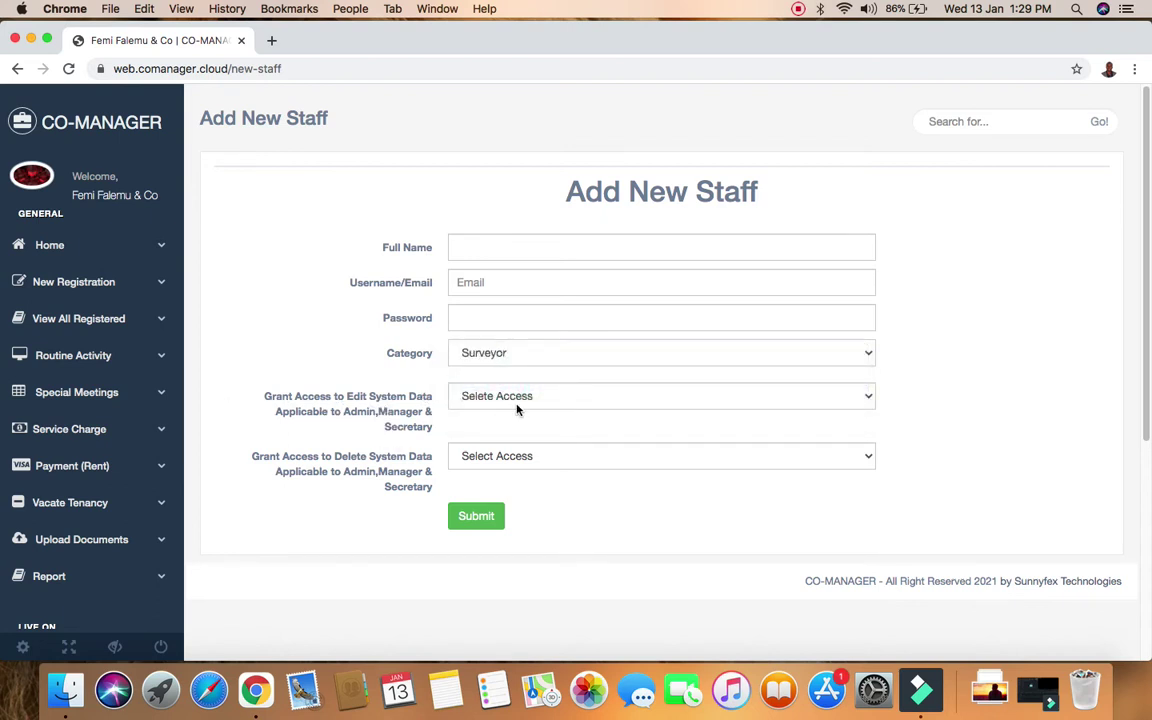
left_click(535, 402)
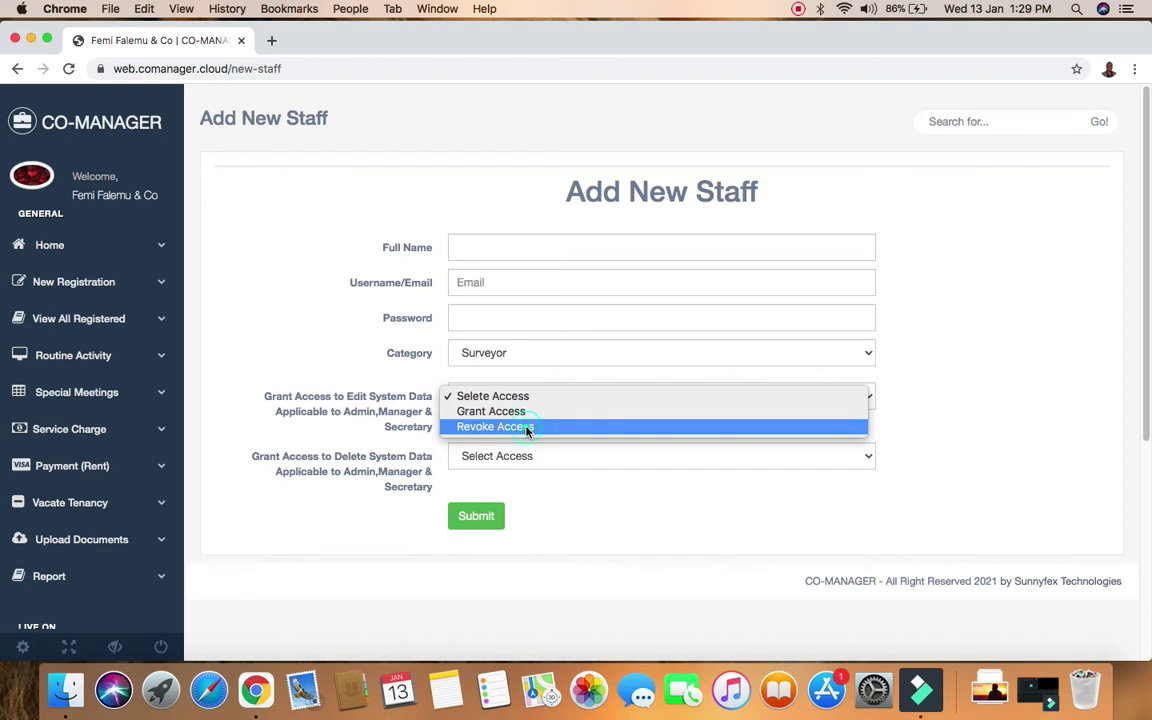
left_click(528, 428)
left_click(530, 459)
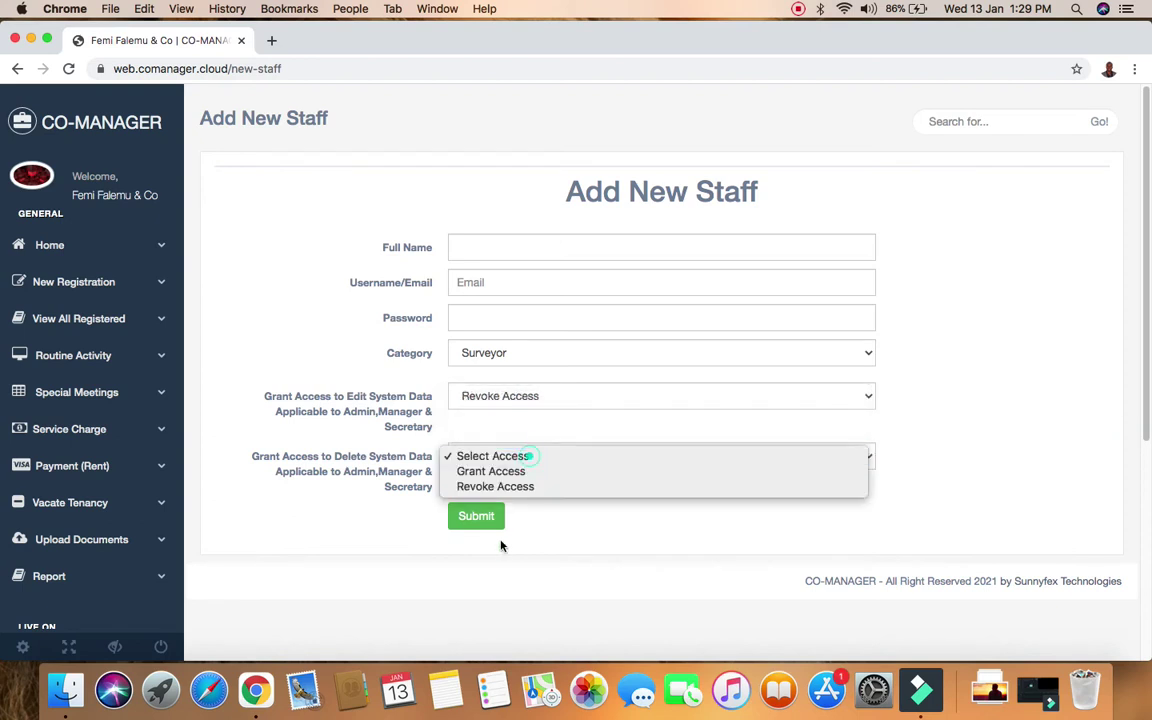
left_click(512, 486)
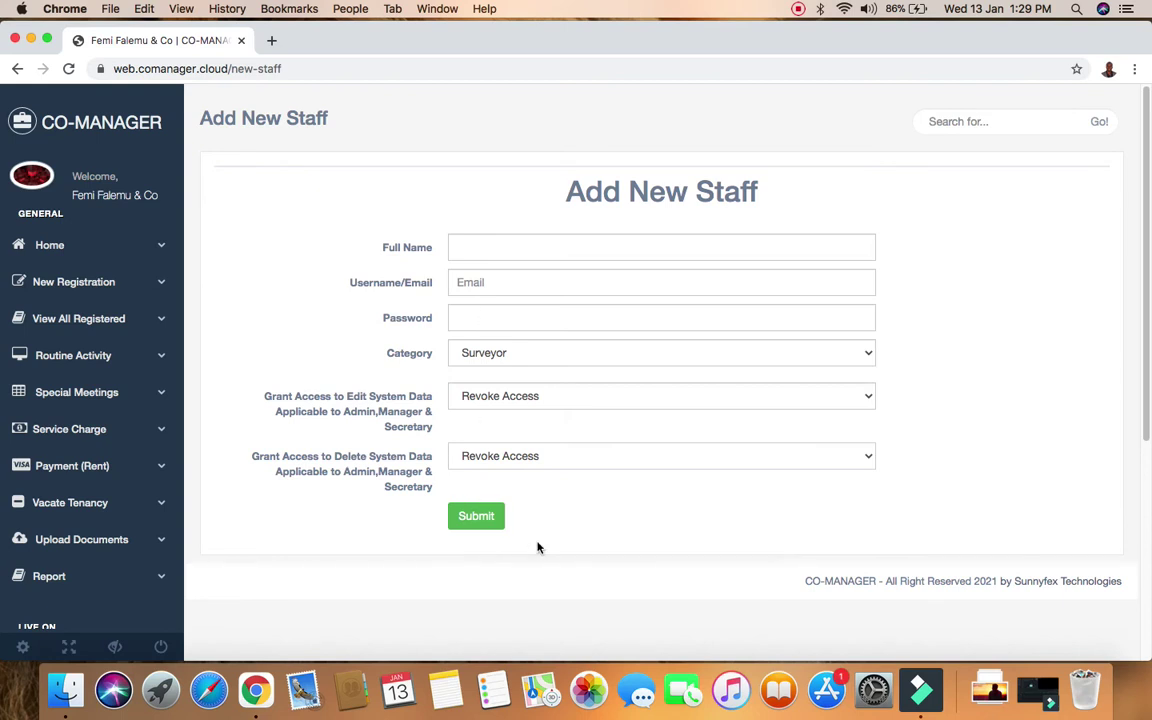
Step: Recheck the Surveyor staff category, then reopen the property registration form and review its Surveyor Incharge choices
left_click(100, 283)
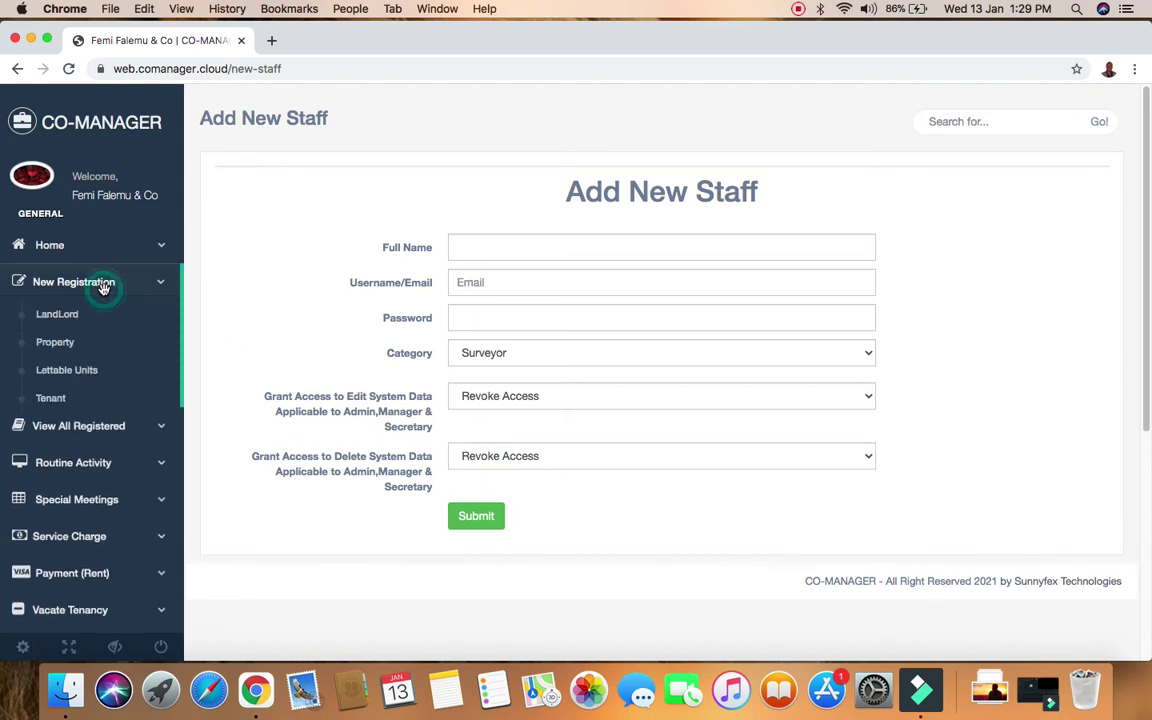
left_click(544, 363)
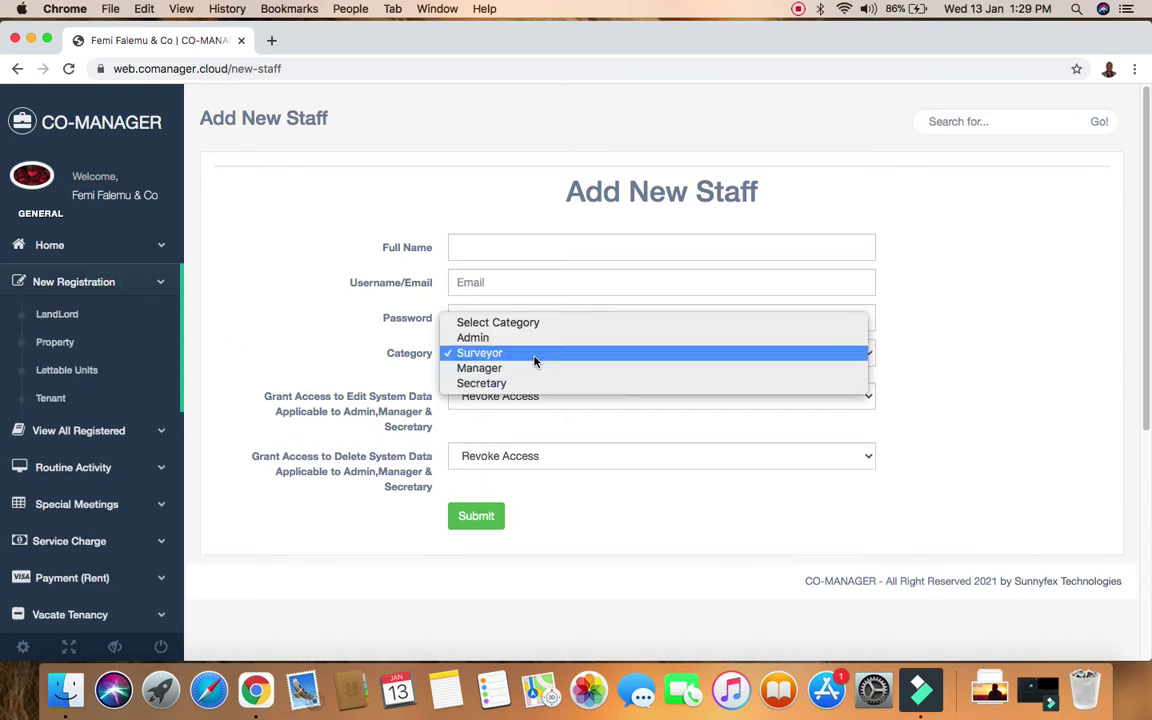
left_click(535, 360)
left_click(40, 343)
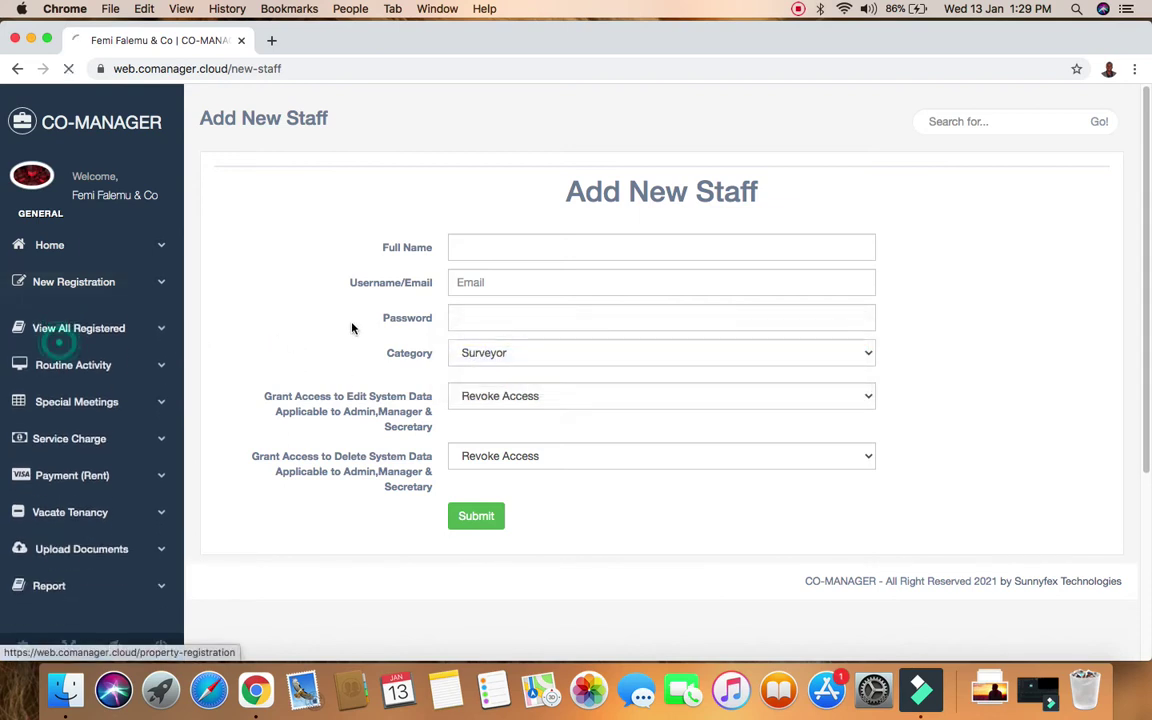
scroll(525, 370, "down", 5)
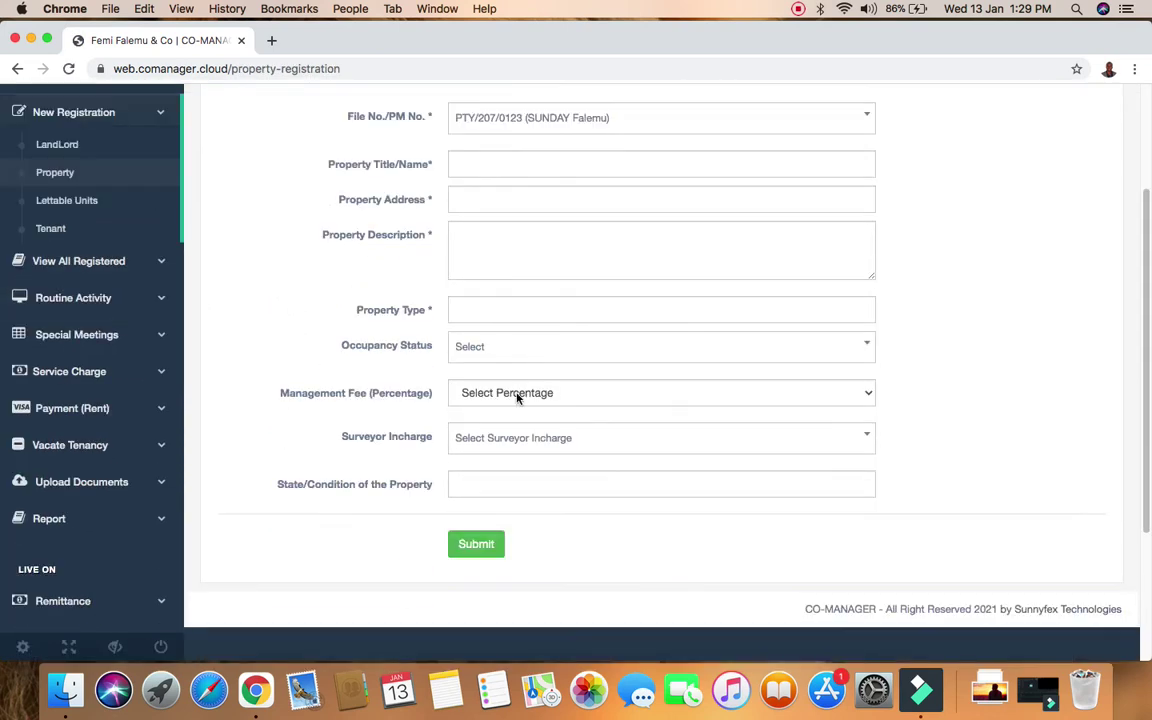
left_click(520, 437)
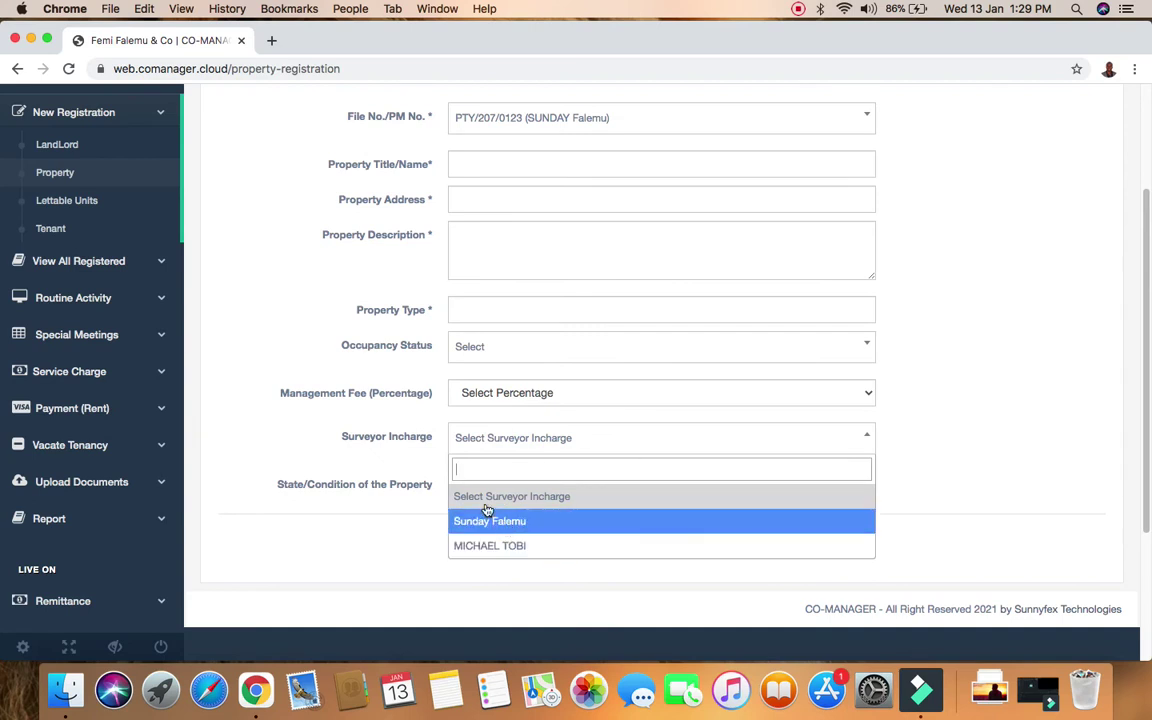
left_click(369, 453)
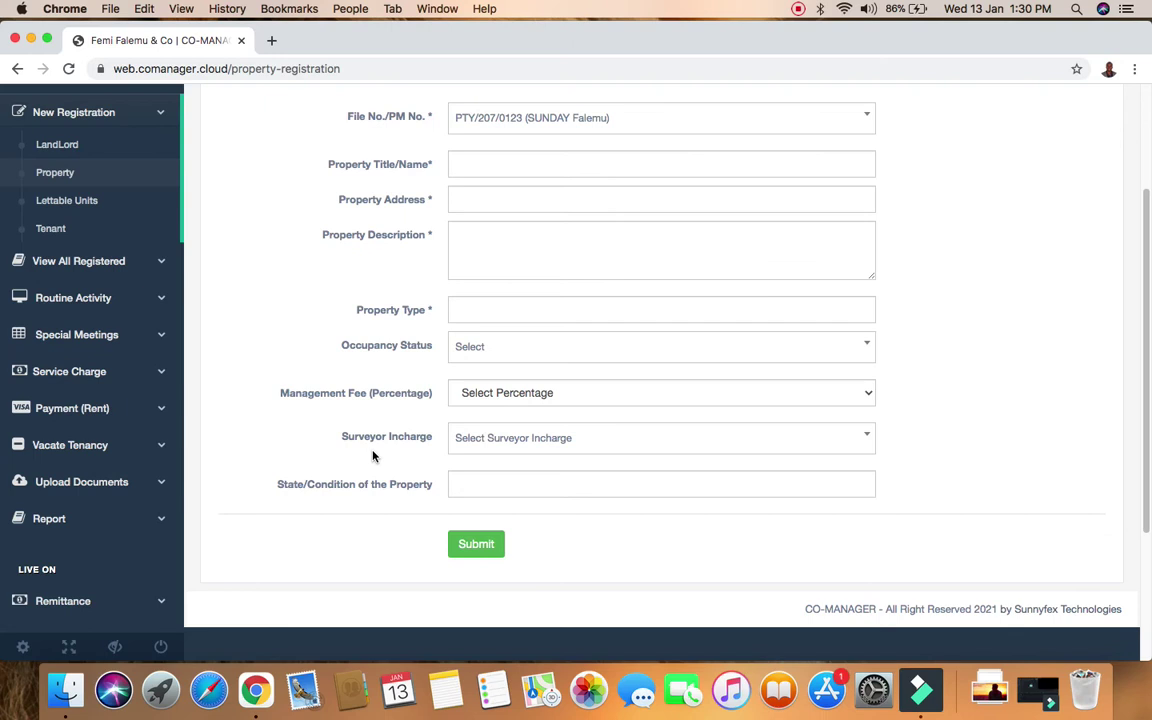
scroll(372, 445, "down", 3)
scroll(375, 442, "up", 5)
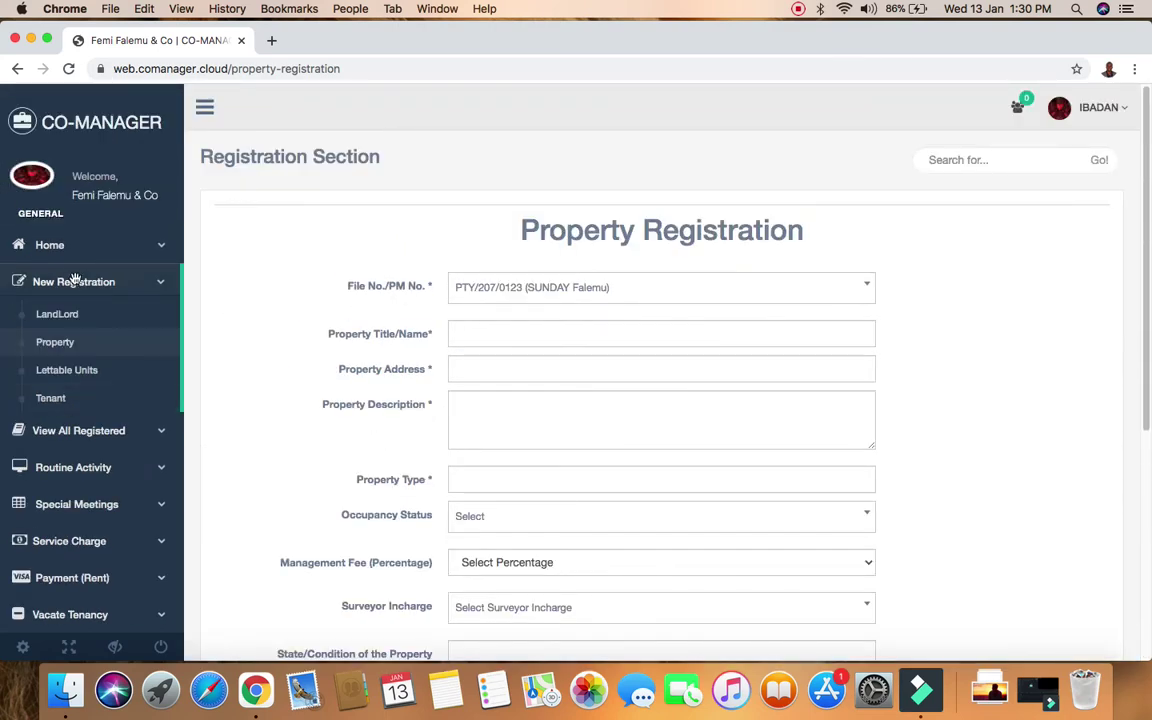
Step: Return to the dashboard and reopen the Add New Staff form
left_click(60, 247)
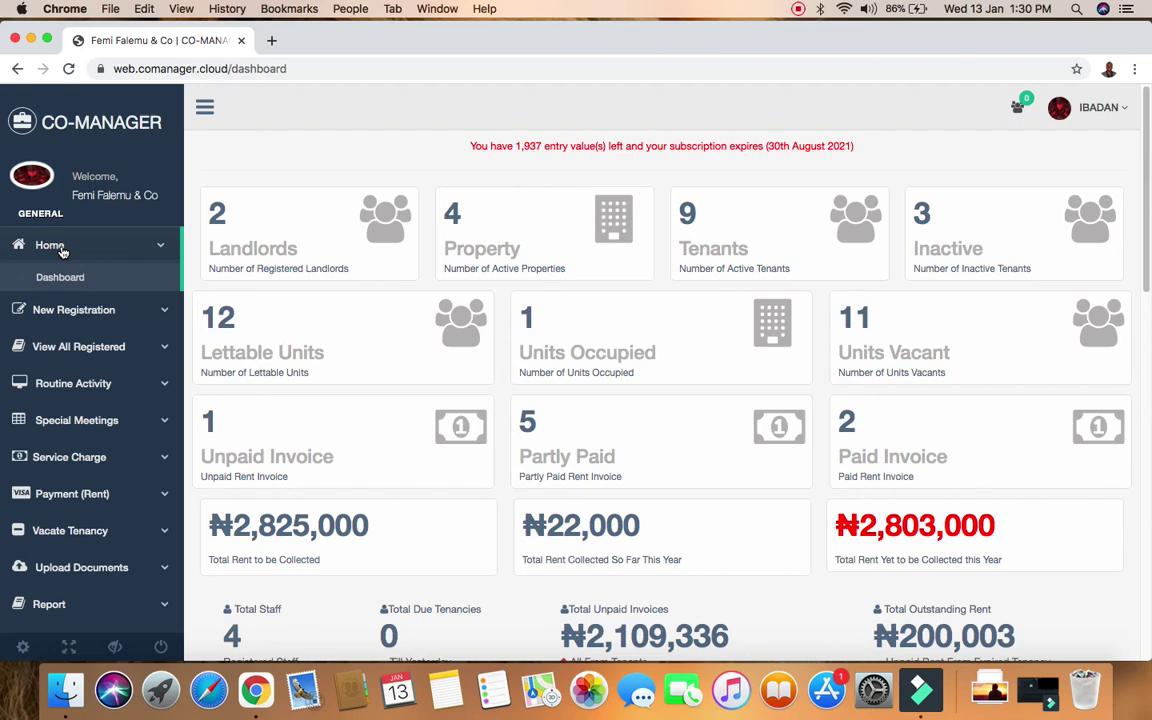
scroll(100, 400, "down", 10)
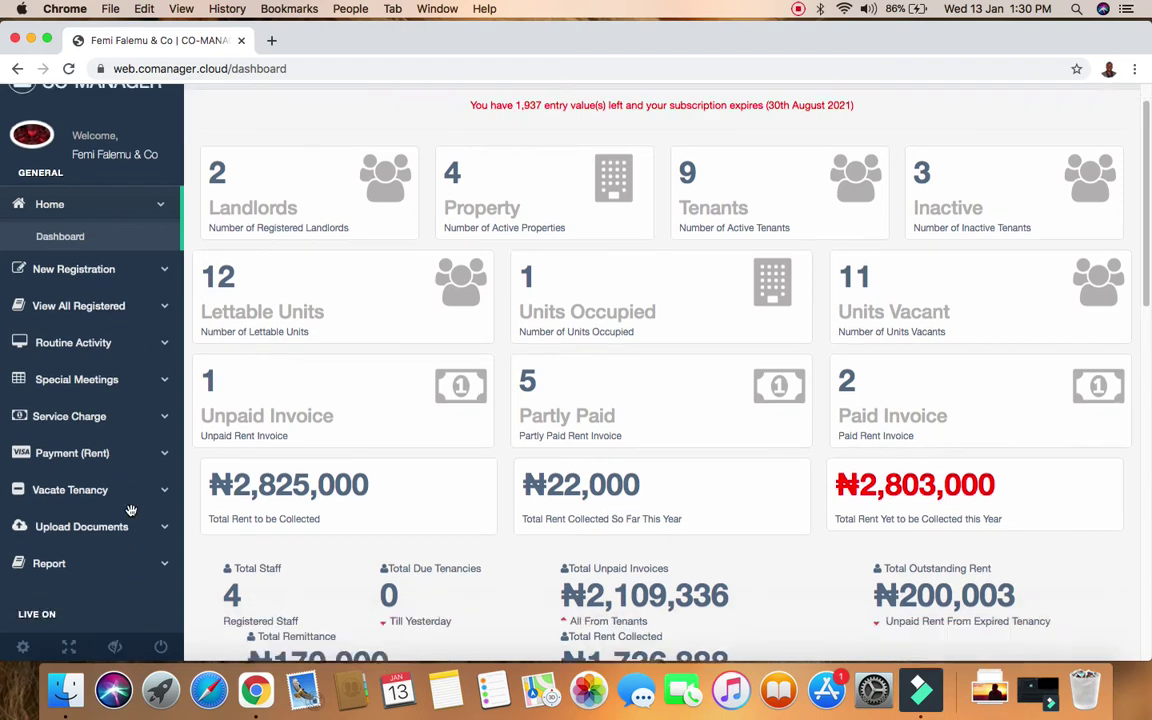
scroll(88, 243, "up", 5)
left_click(62, 279)
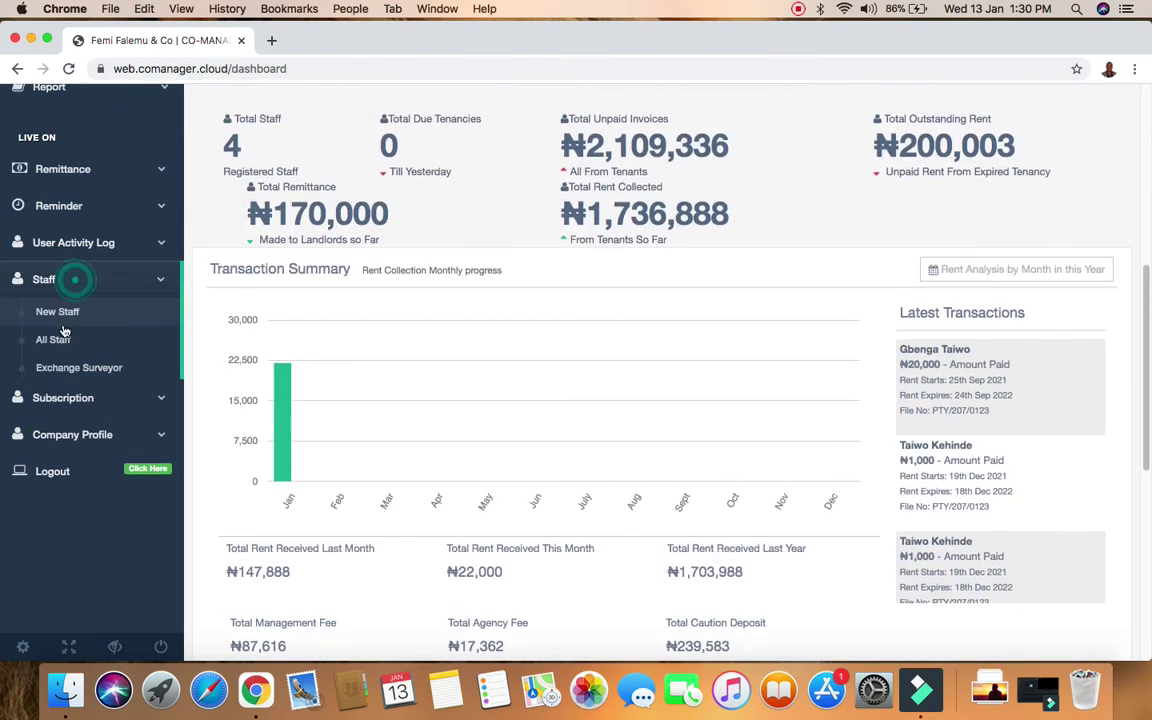
left_click(64, 315)
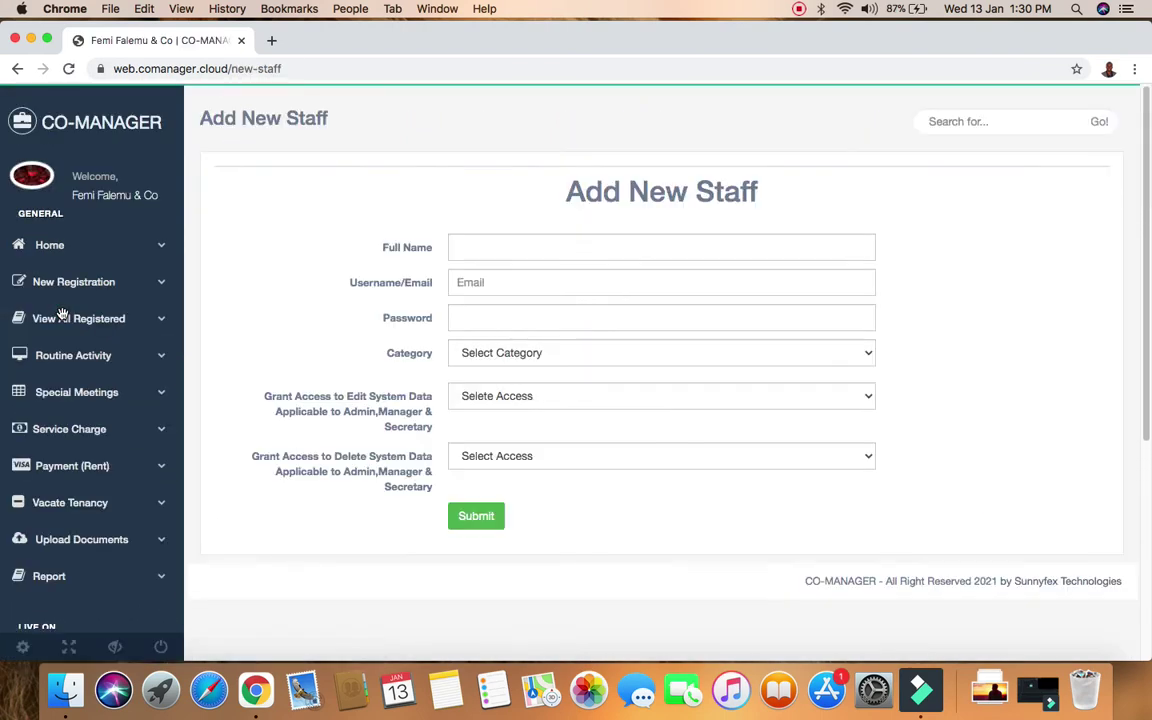
Step: Review the staff category choices, then reopen the property registration form and examine its Management Fee and Surveyor Incharge options
left_click(512, 355)
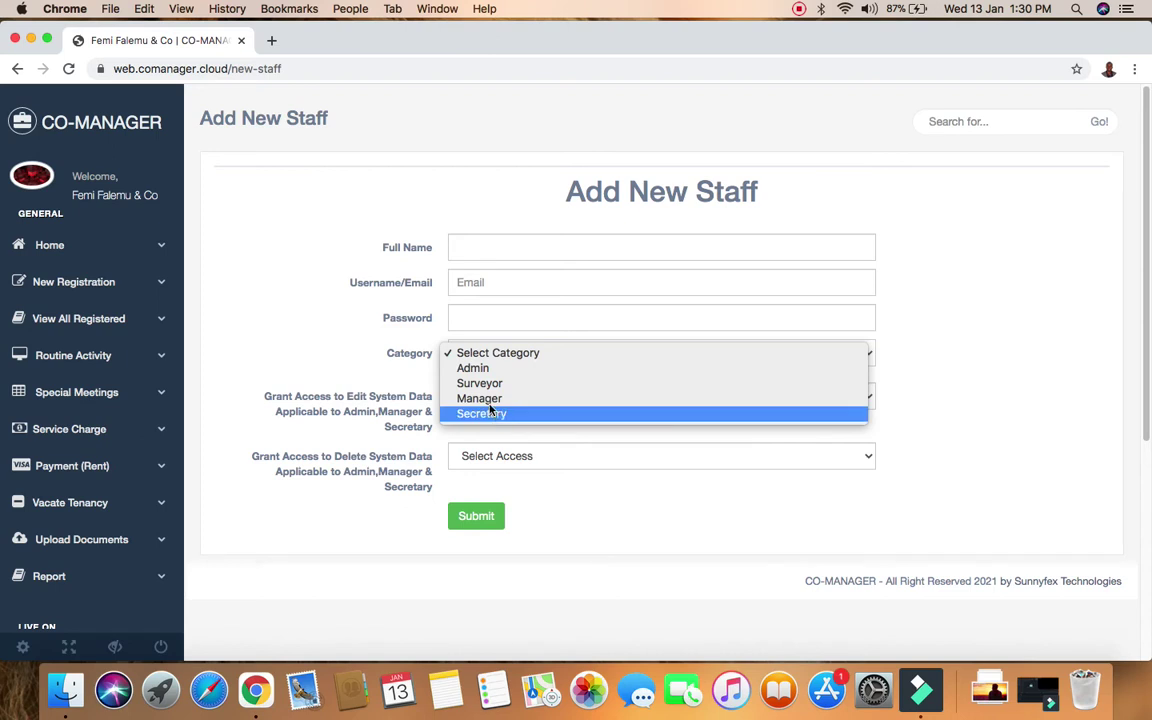
left_click(407, 372)
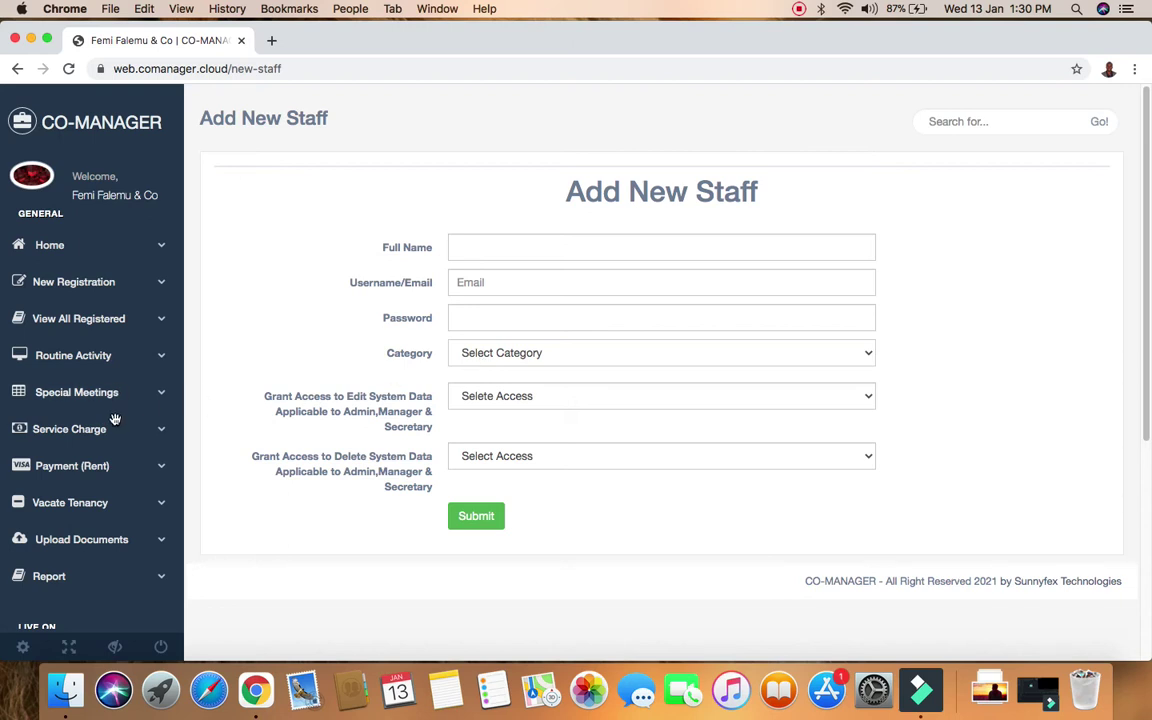
left_click(76, 279)
left_click(101, 346)
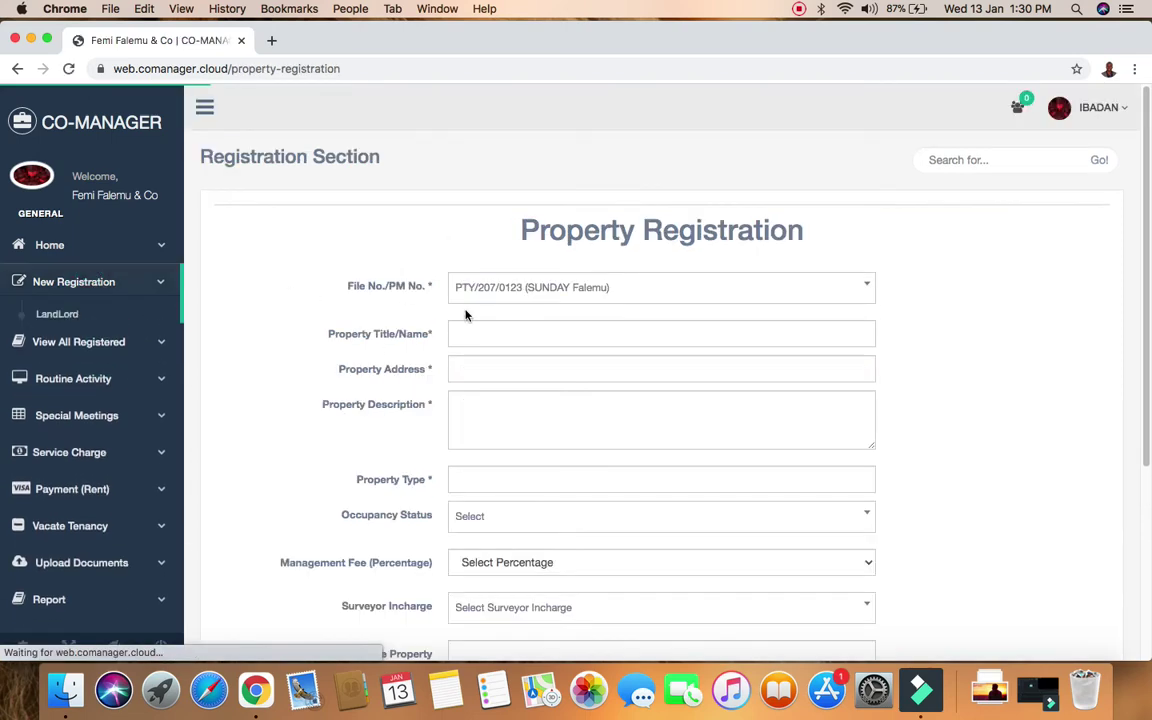
scroll(553, 455, "down", 5)
left_click(566, 187)
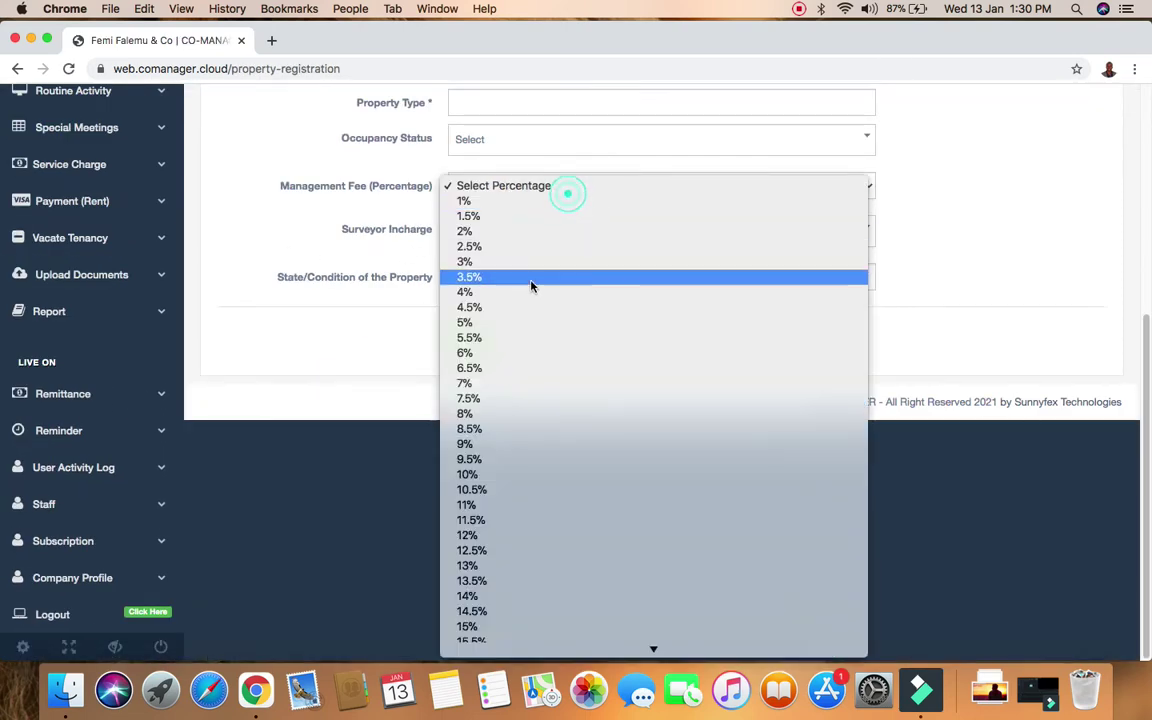
left_click(294, 147)
left_click(535, 231)
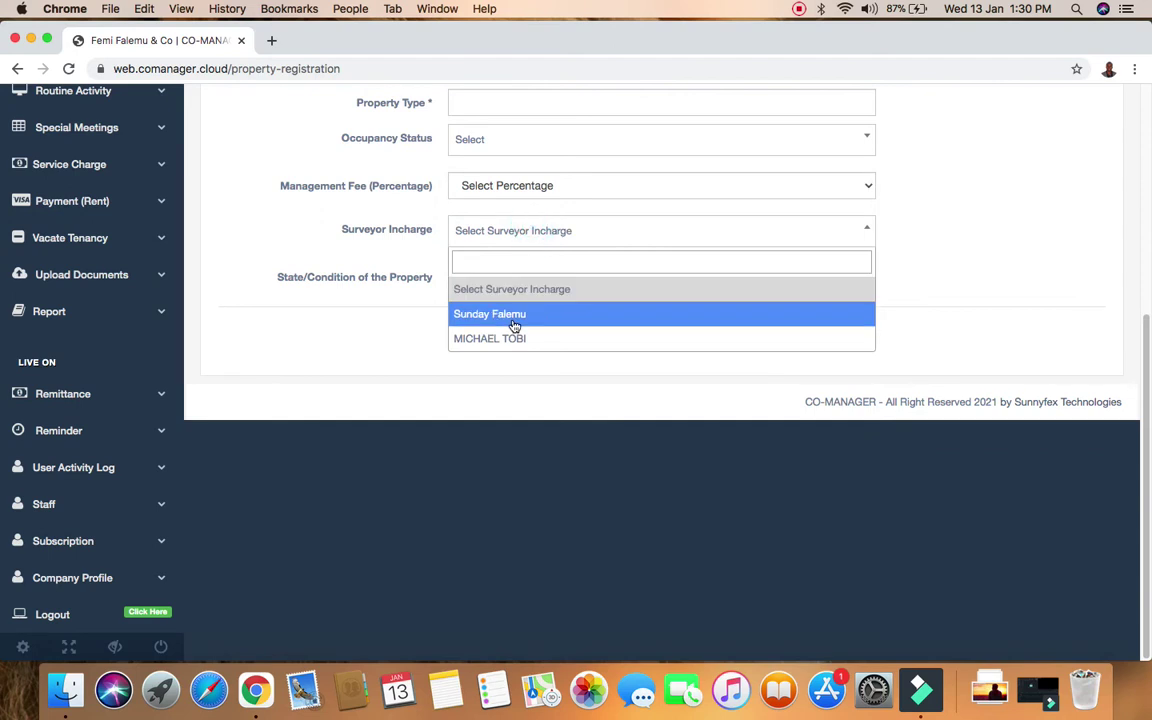
left_click(330, 212)
scroll(339, 212, "up", 5)
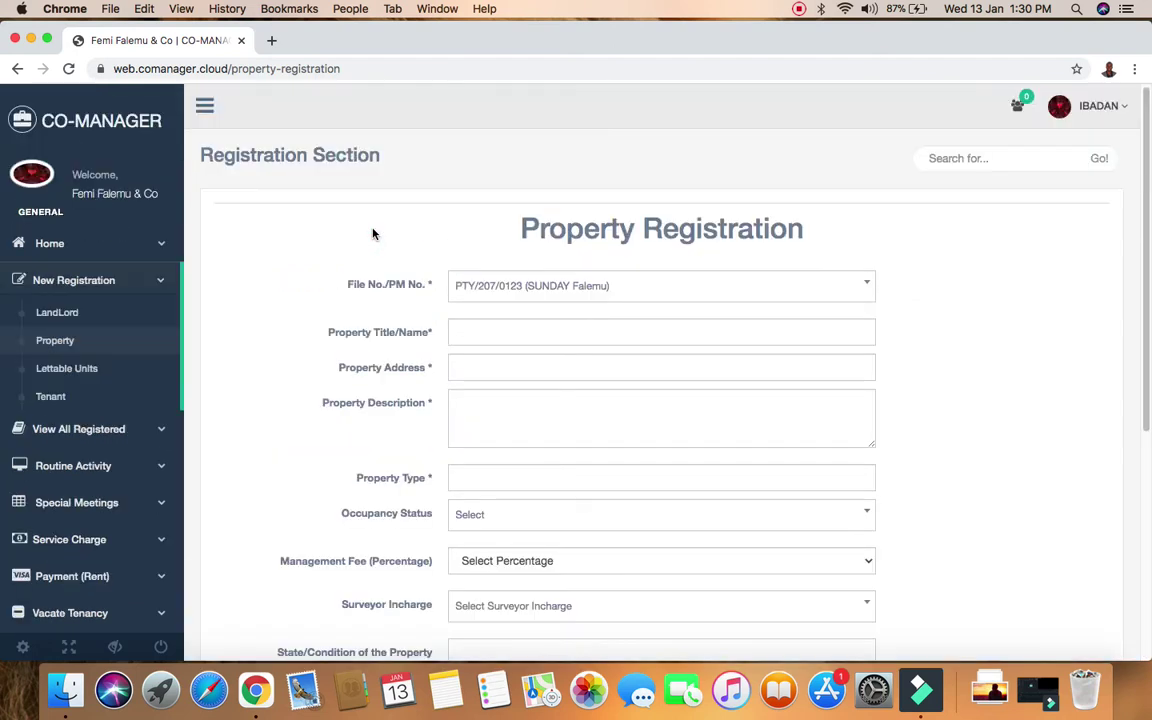
Step: Start registering 2 lettable units for the 2 bed room flat property under the landlord's first listed file number
left_click(79, 367)
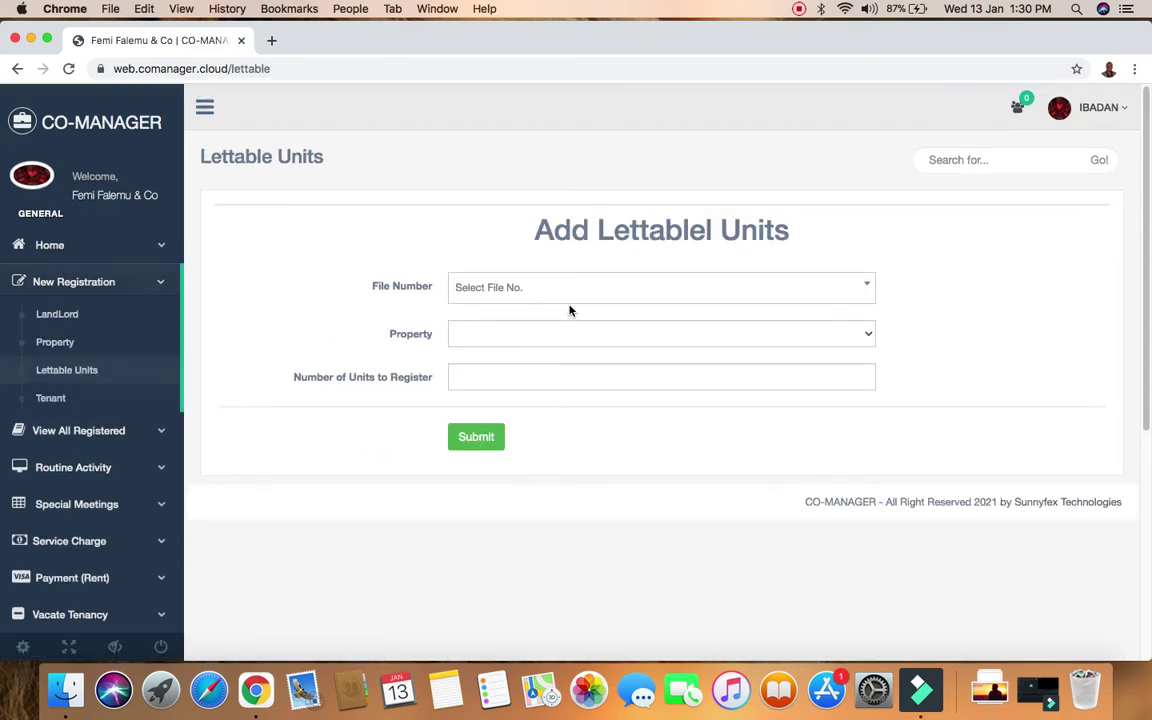
left_click(578, 288)
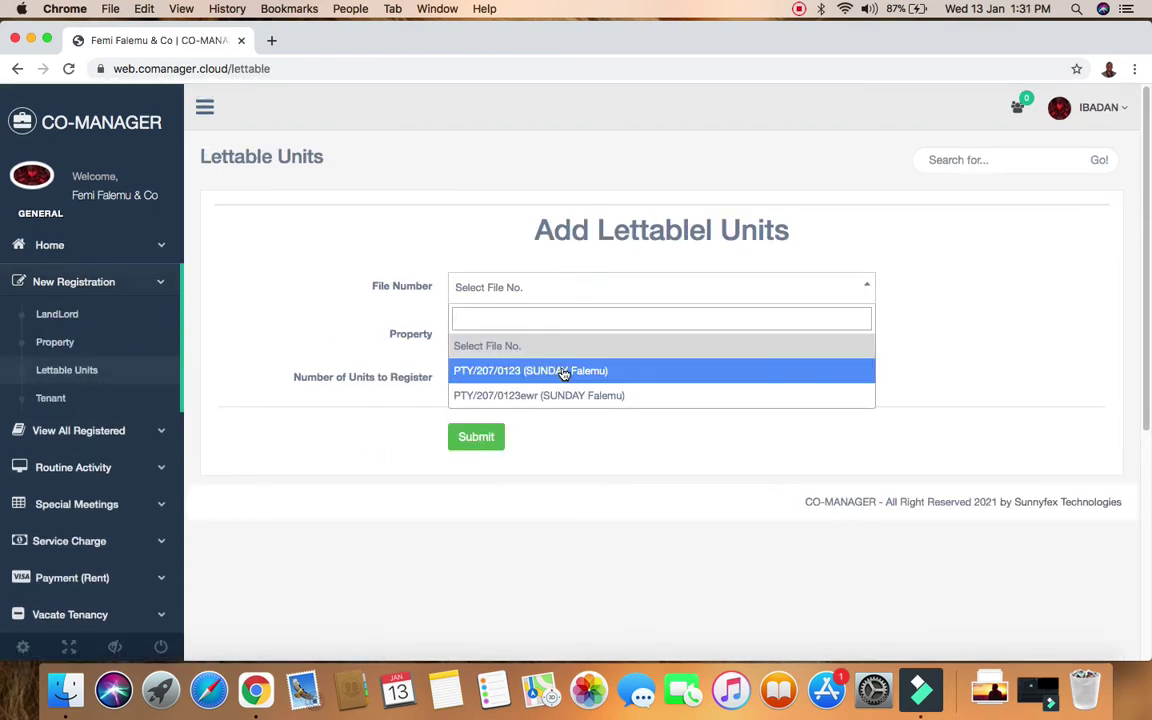
left_click(562, 371)
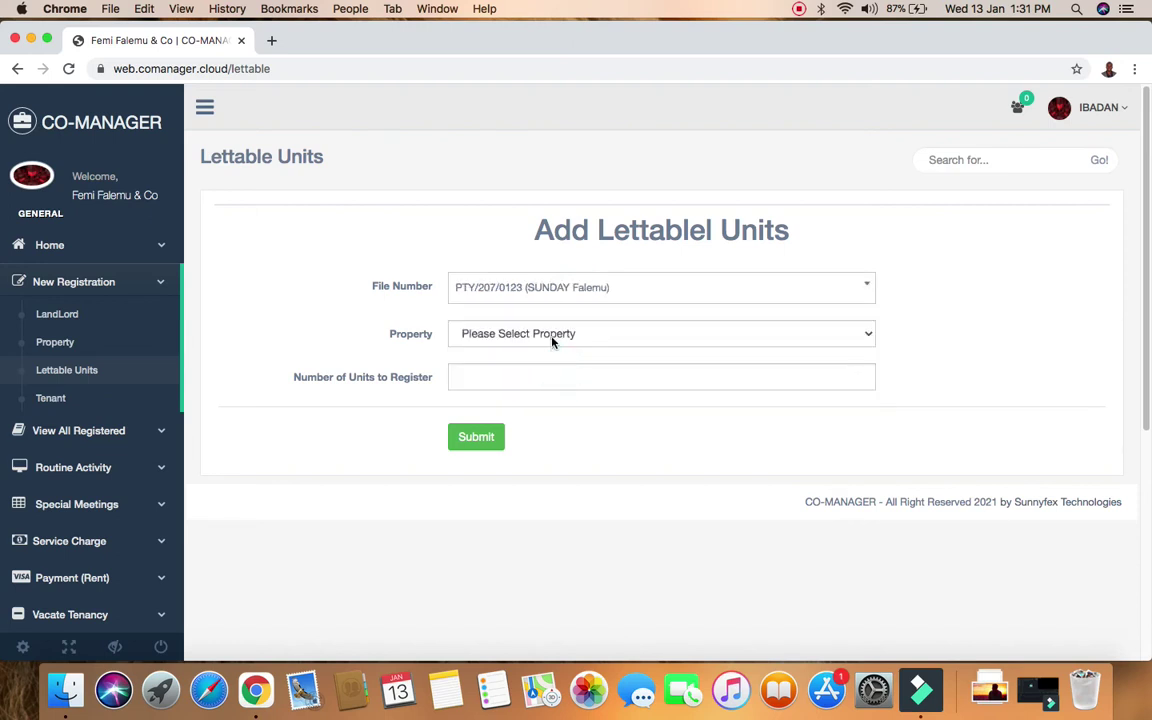
left_click(552, 340)
left_click(550, 350)
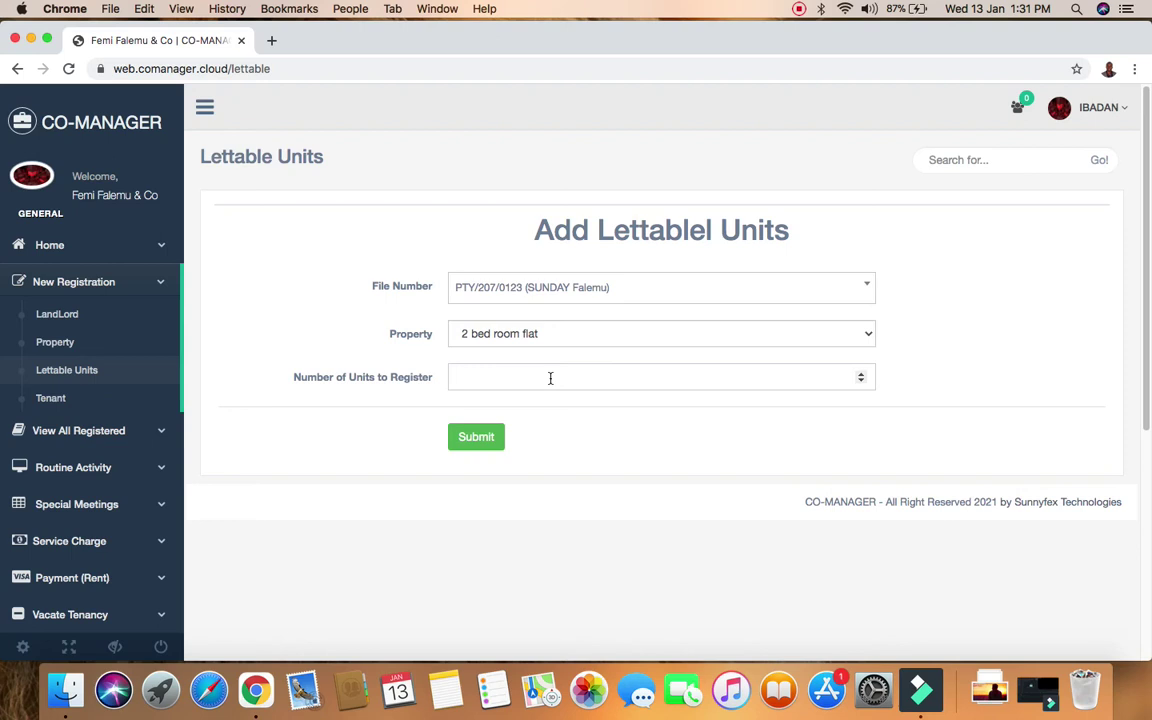
left_click(550, 378)
type("2")
left_click(476, 437)
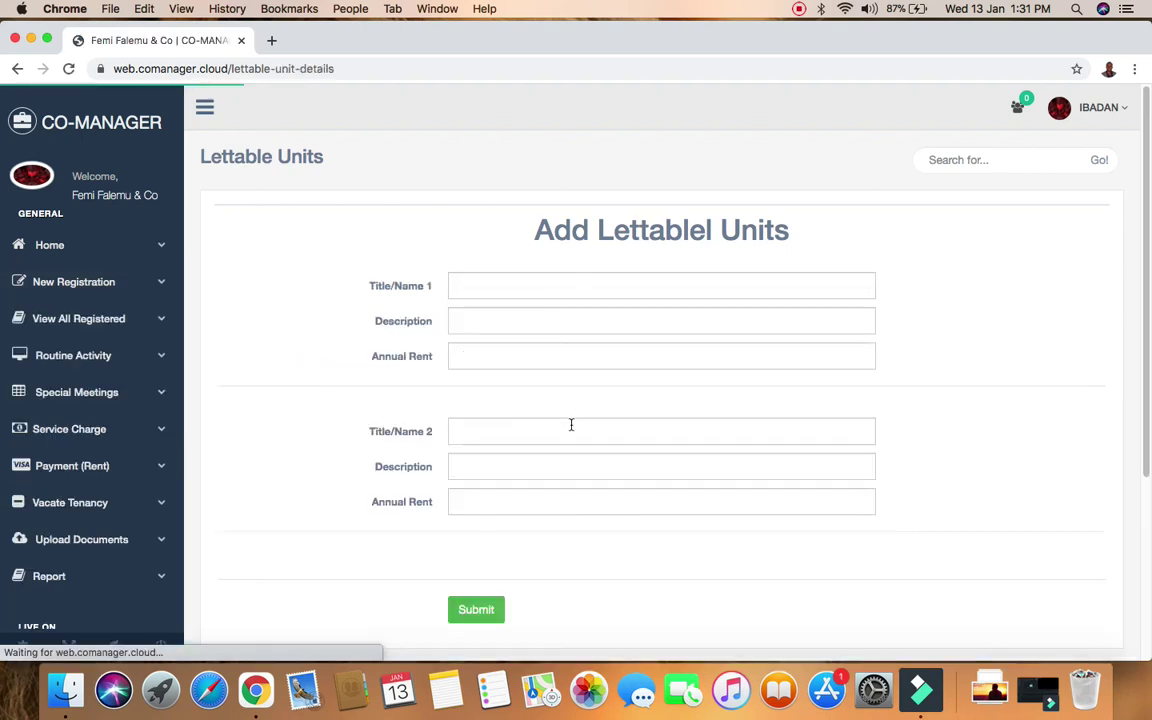
Step: Title the two lettable units FLAT 1 and FLAT 2
left_click(532, 288)
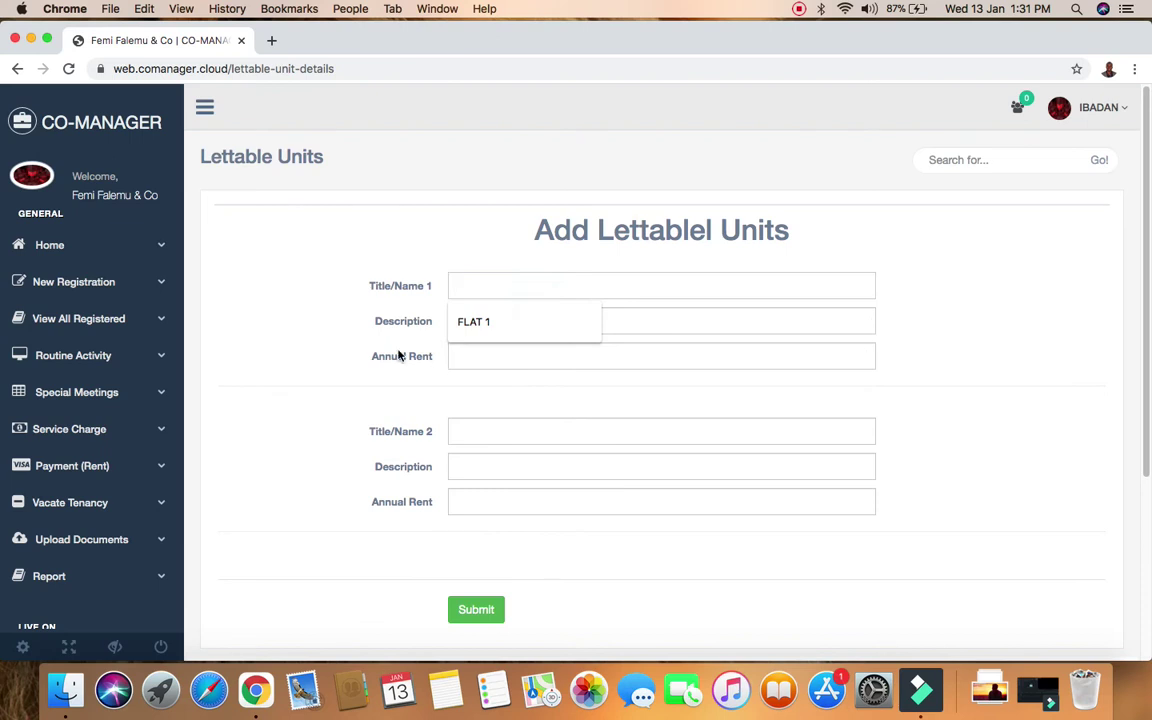
left_click(472, 319)
left_click(495, 421)
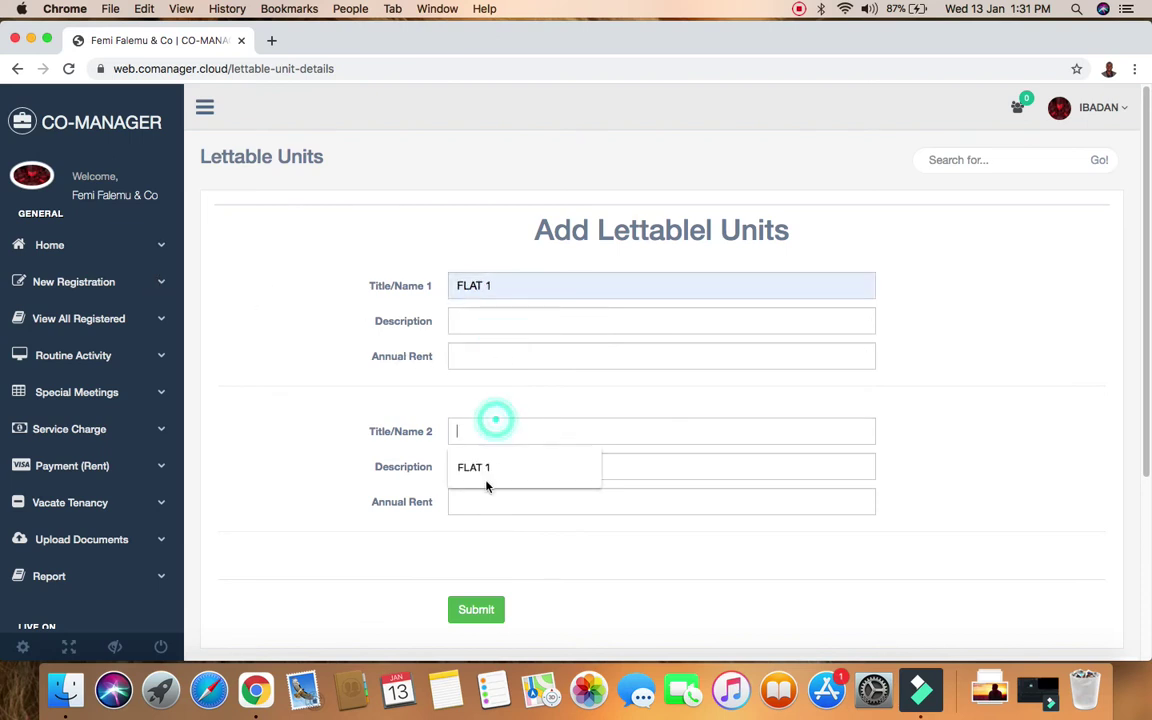
left_click(483, 474)
key("BackSpace")
type("2")
Step: Set the annual rent to 100000 for the first unit and 200000 for the second unit
left_click(203, 353)
left_click(470, 323)
left_click(430, 388)
left_click(561, 358)
type("100000")
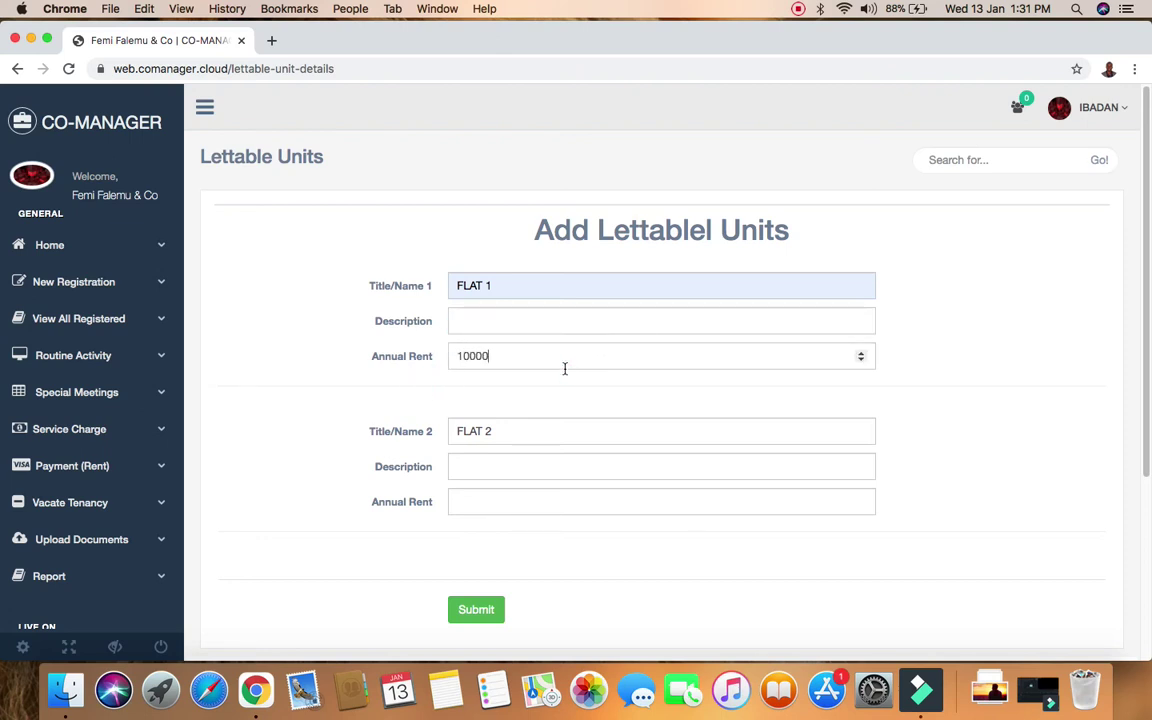
left_click(538, 501)
type("200000")
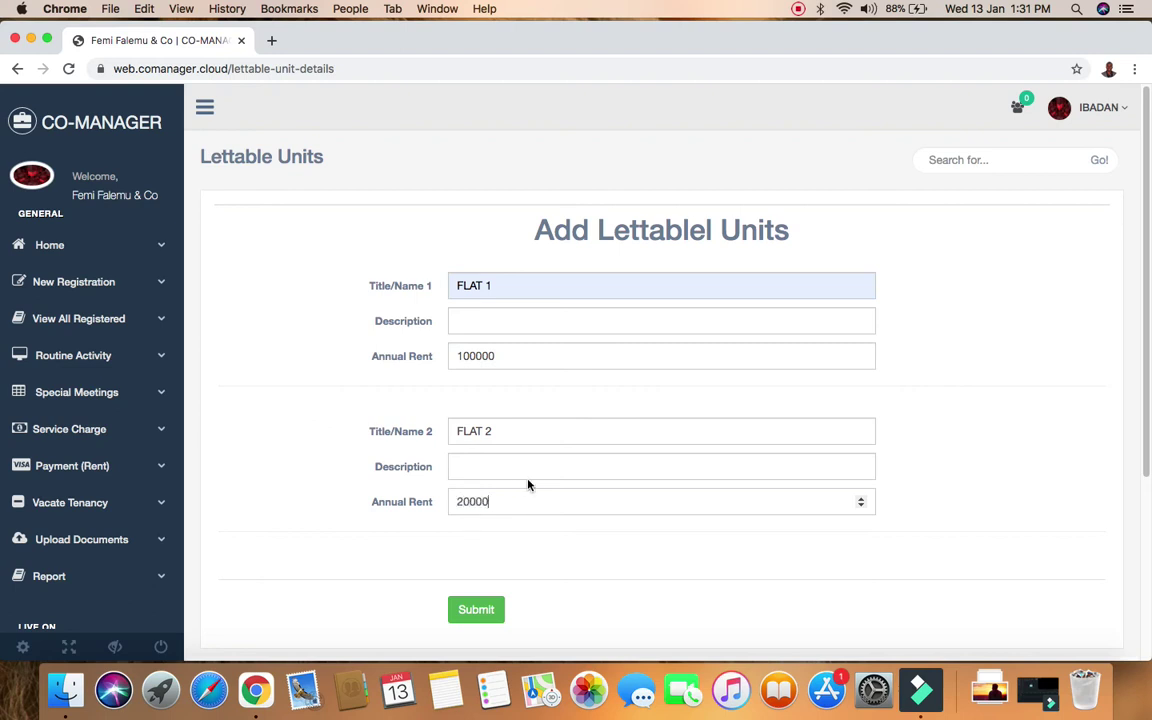
Step: Fill in the unit descriptions as FLAT 2 for the second unit and FLAT 1 for the first
left_click(527, 474)
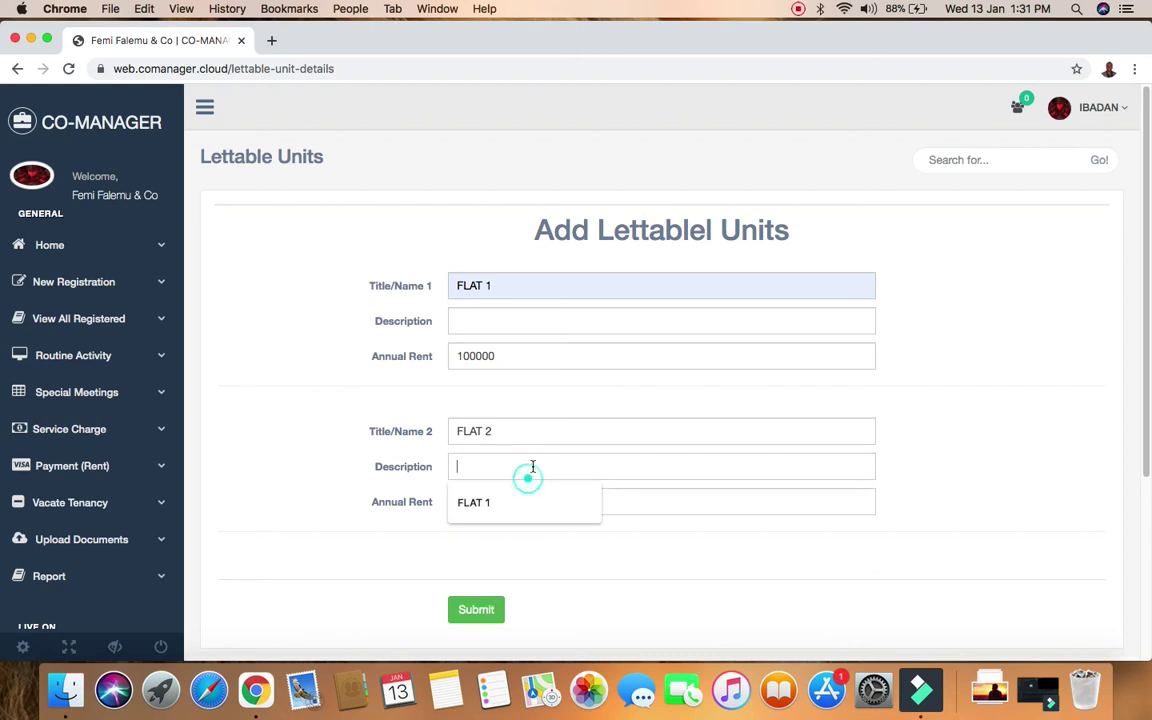
left_click(522, 499)
key("BackSpace")
type("2")
left_click(484, 320)
left_click(485, 356)
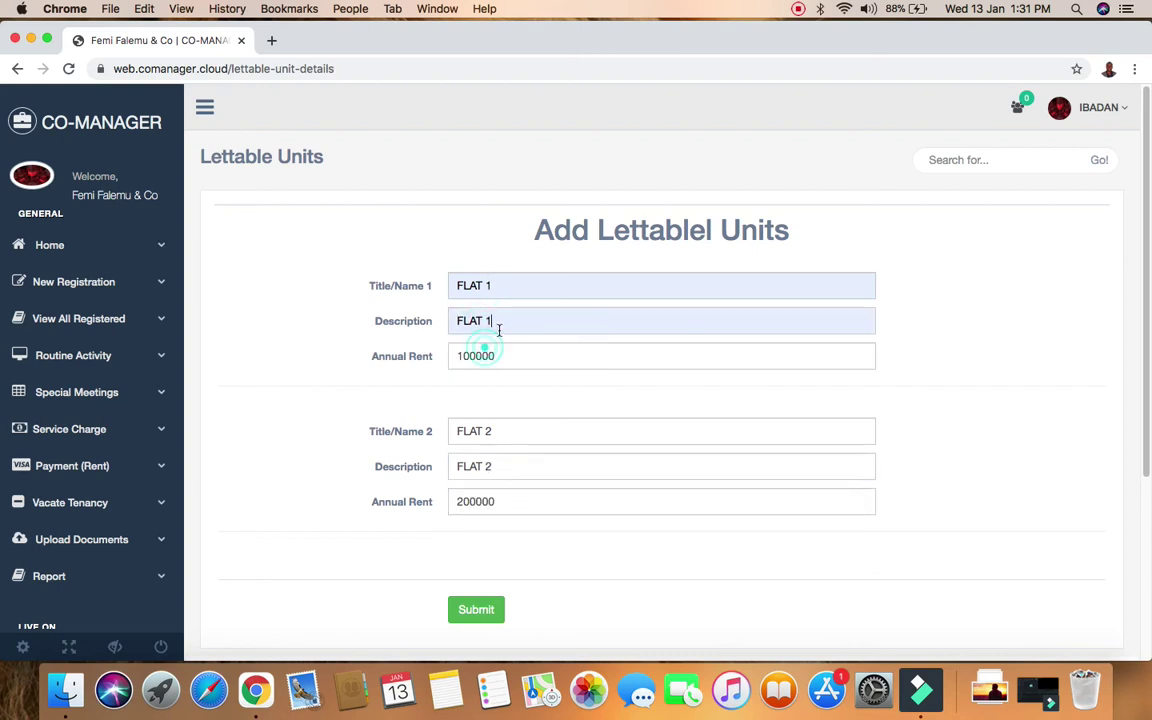
key("BackSpace")
type("1")
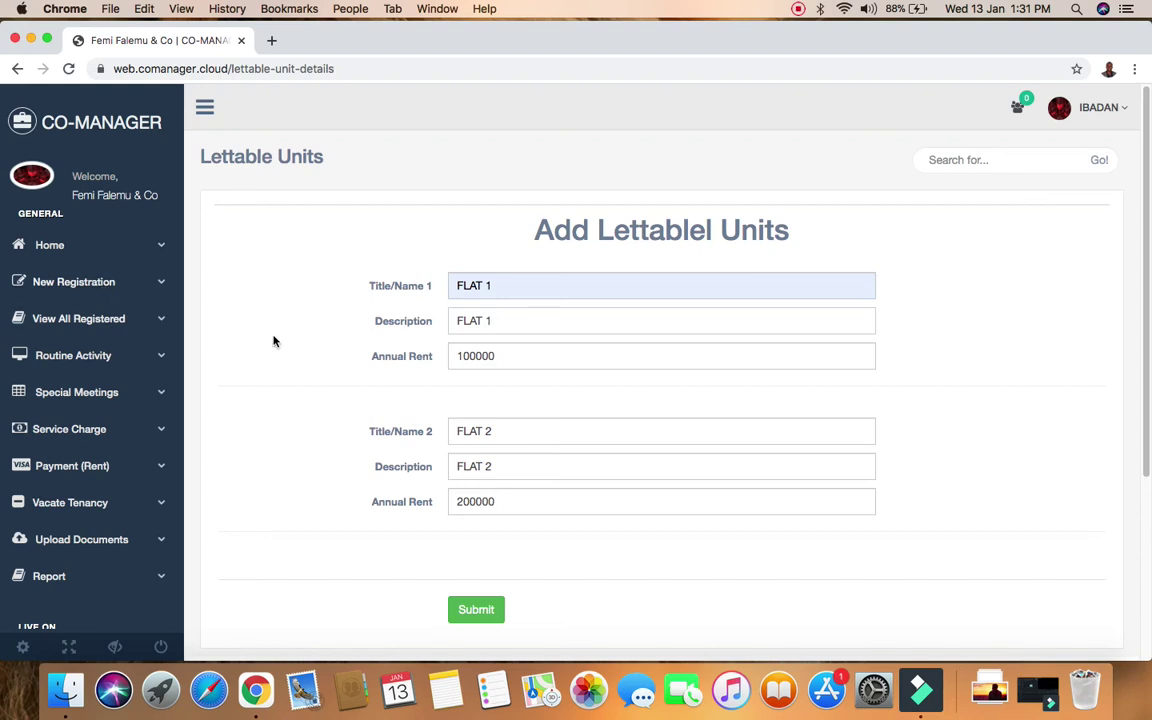
Step: Open the tenant registration form and select the landlord's first listed file number and the 2 bed room flat property
left_click(67, 318)
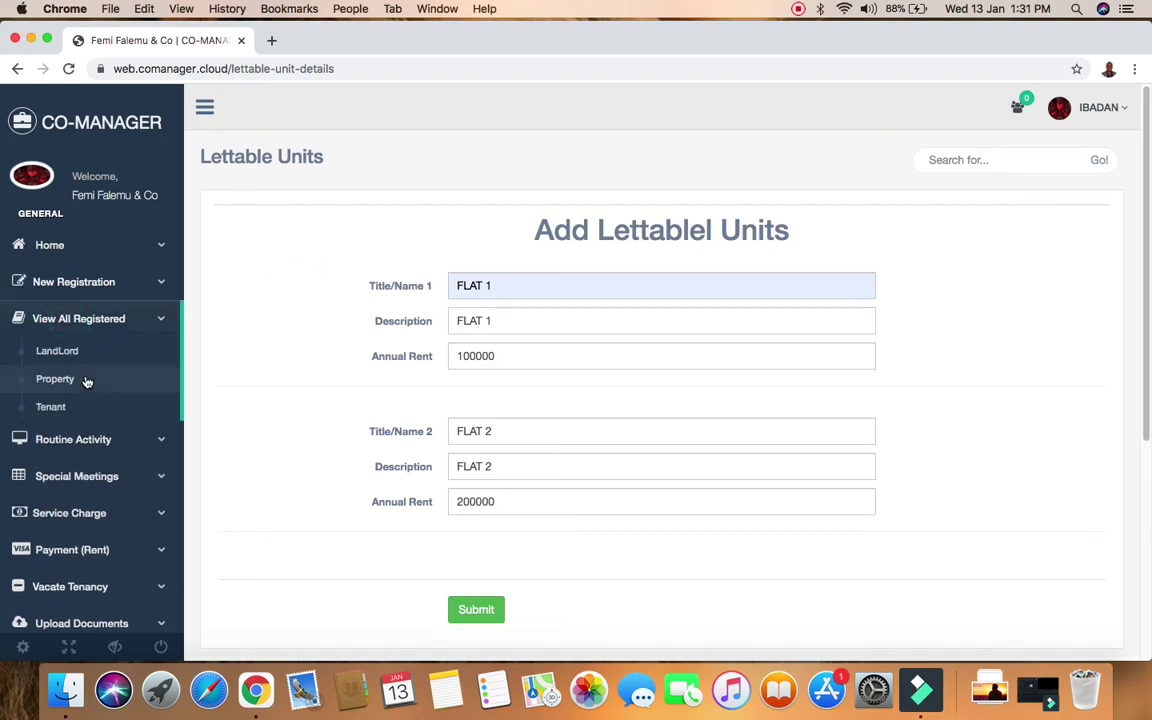
left_click(72, 280)
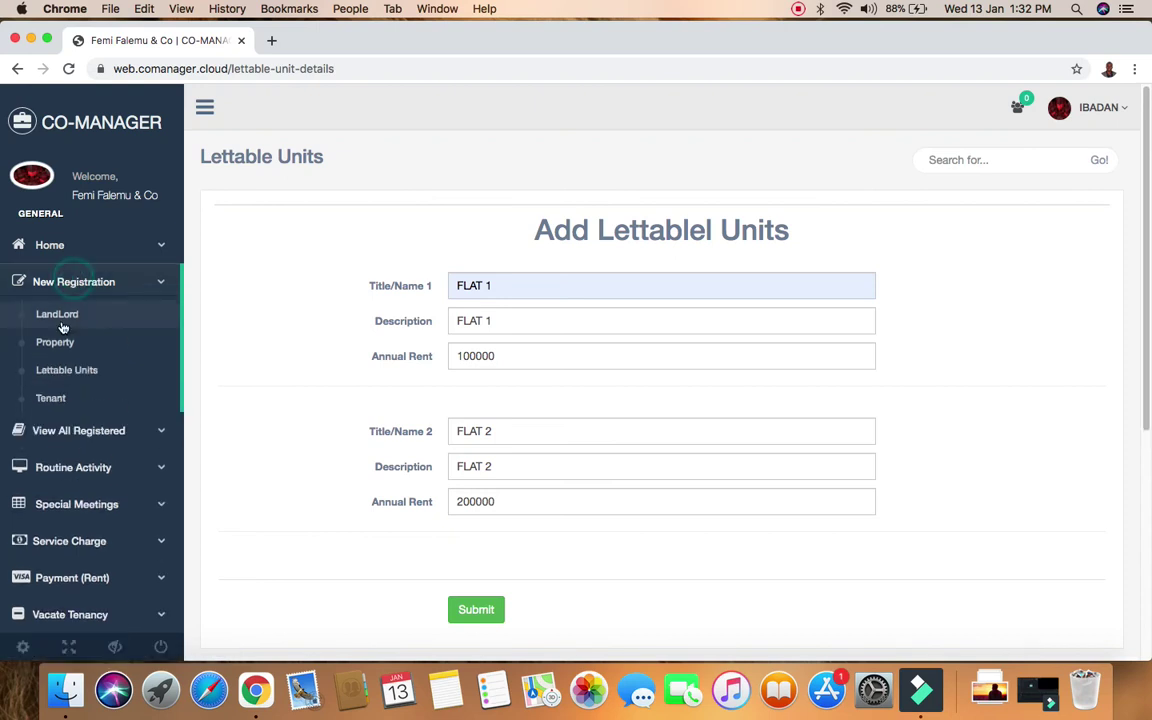
left_click(62, 402)
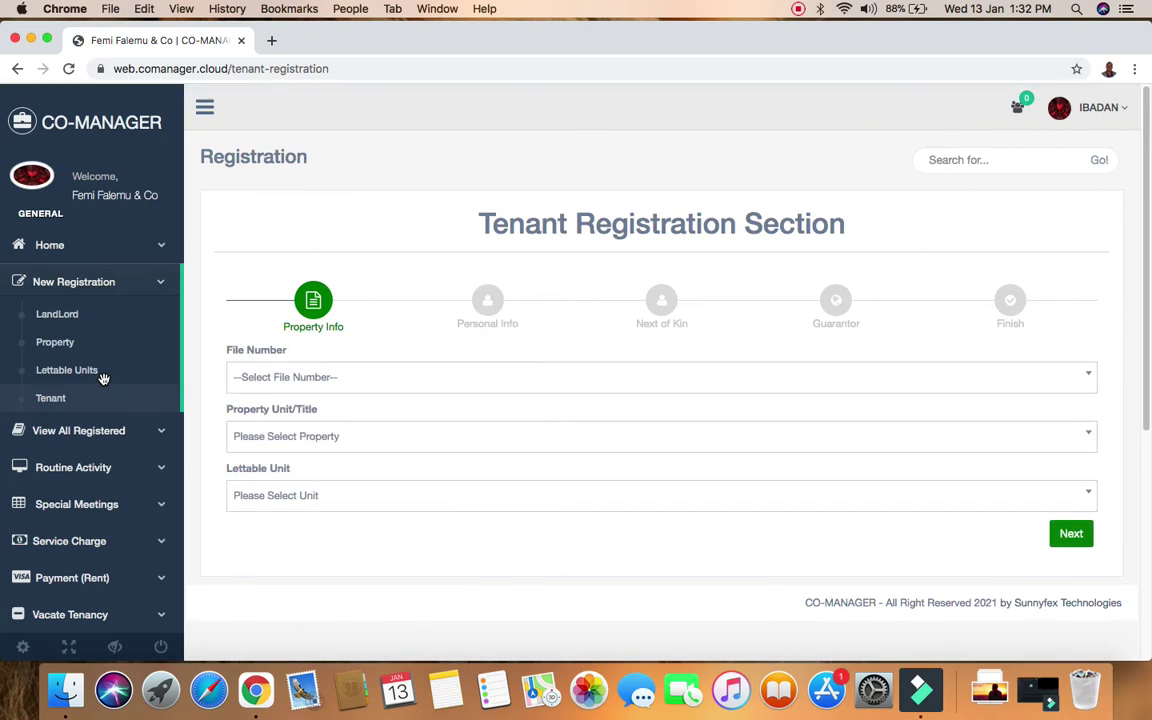
left_click(396, 380)
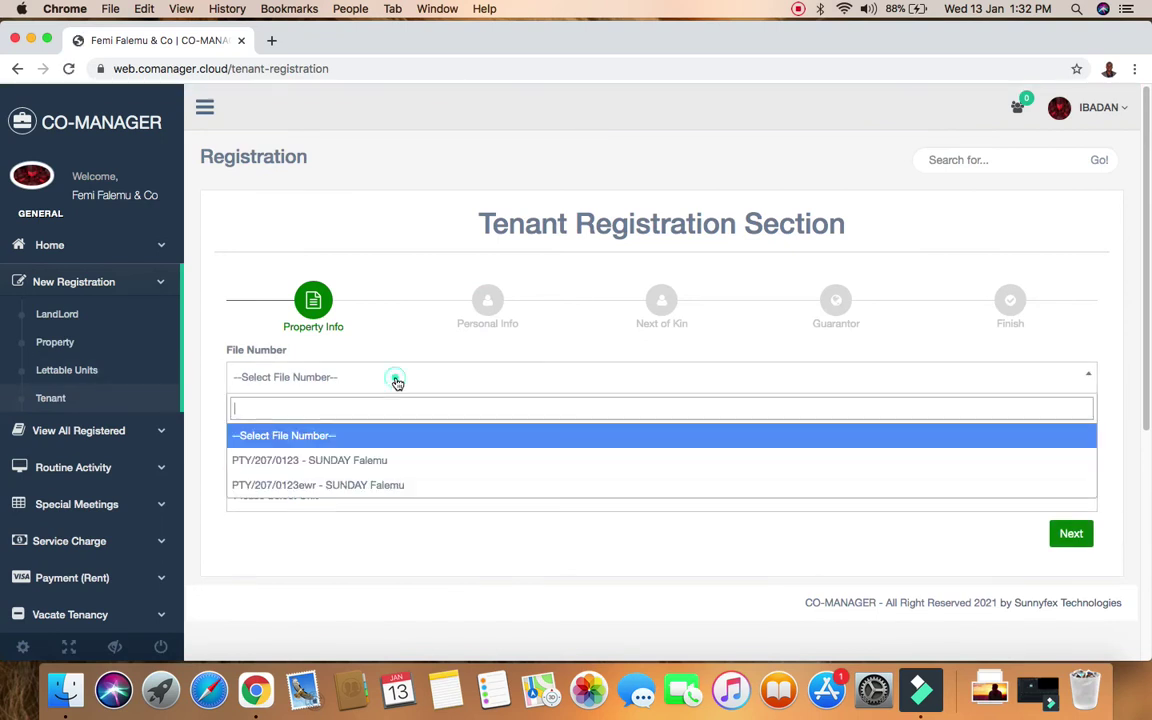
left_click(400, 462)
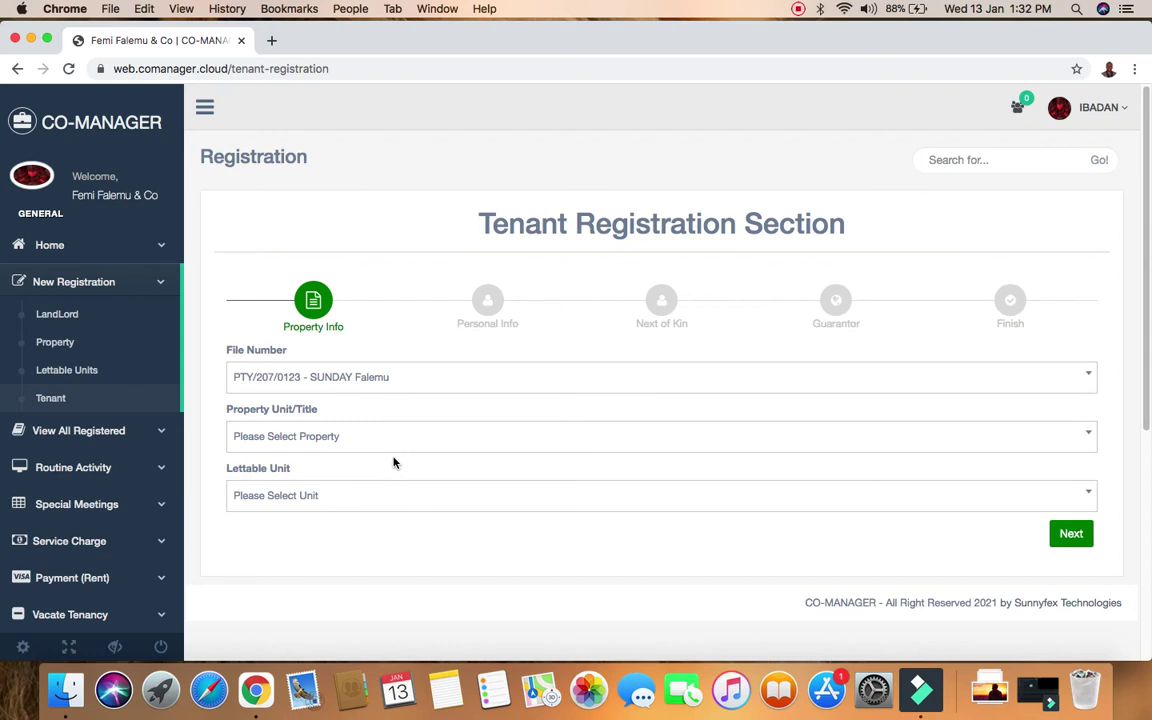
left_click(397, 448)
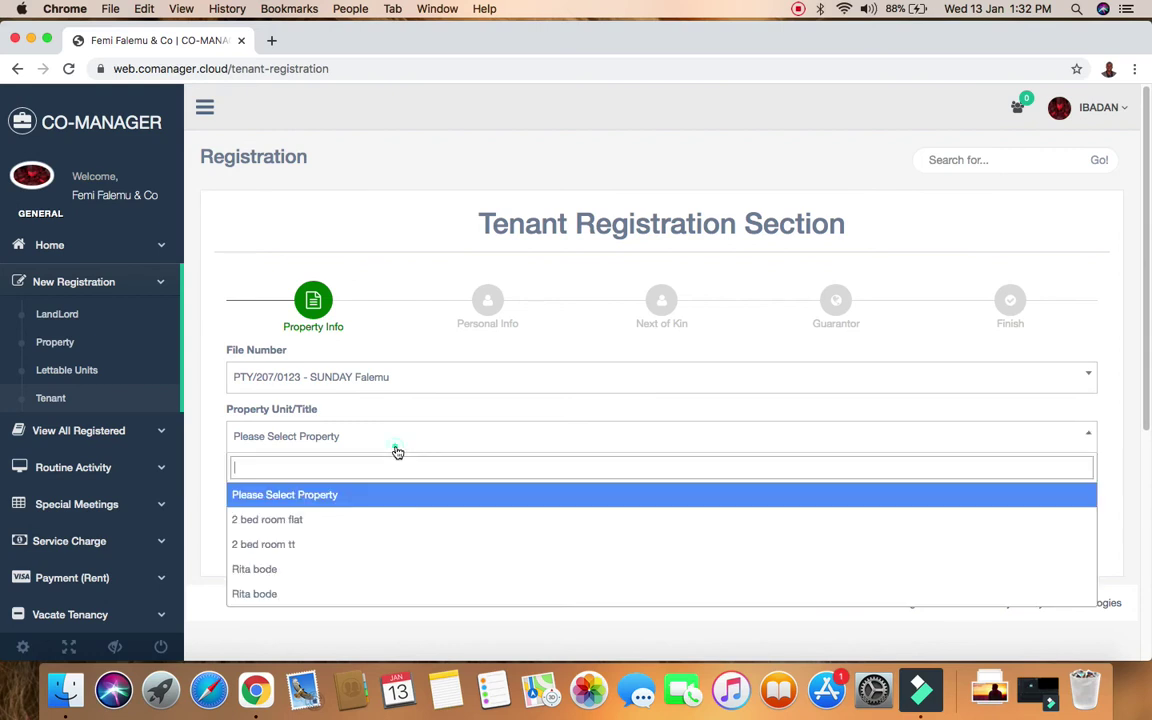
left_click(371, 529)
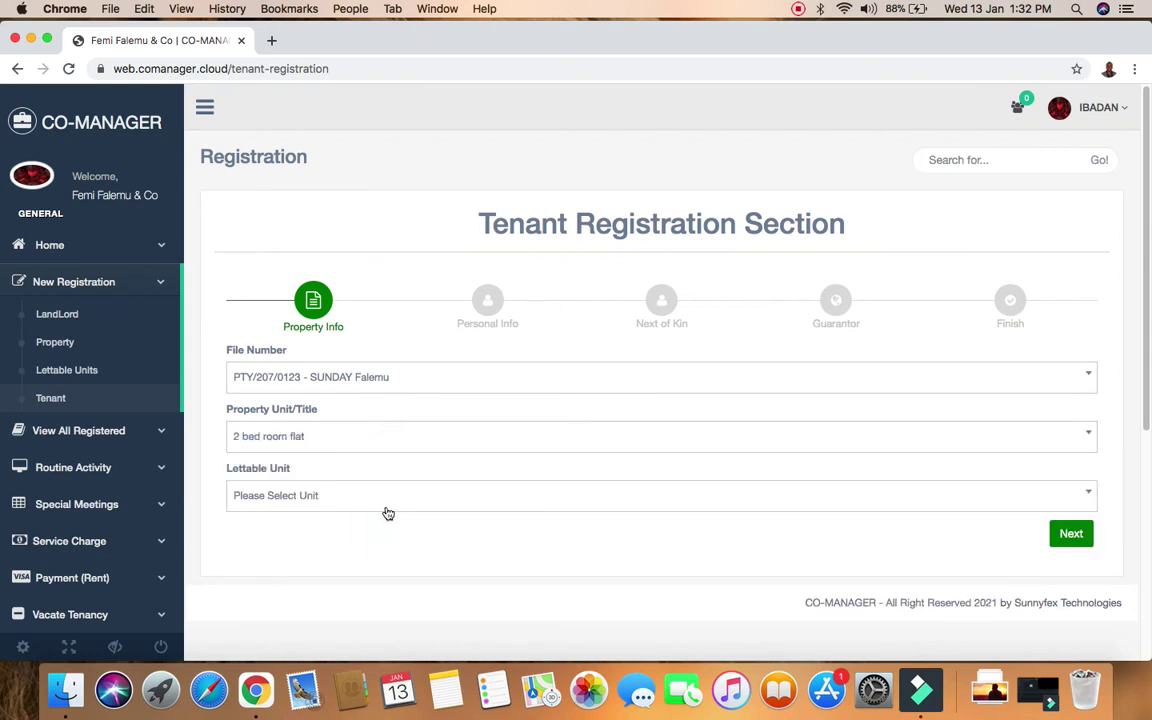
Step: Assign the first available FLAT 2 as the tenant's lettable unit and continue to the Personal Info stage
left_click(386, 506)
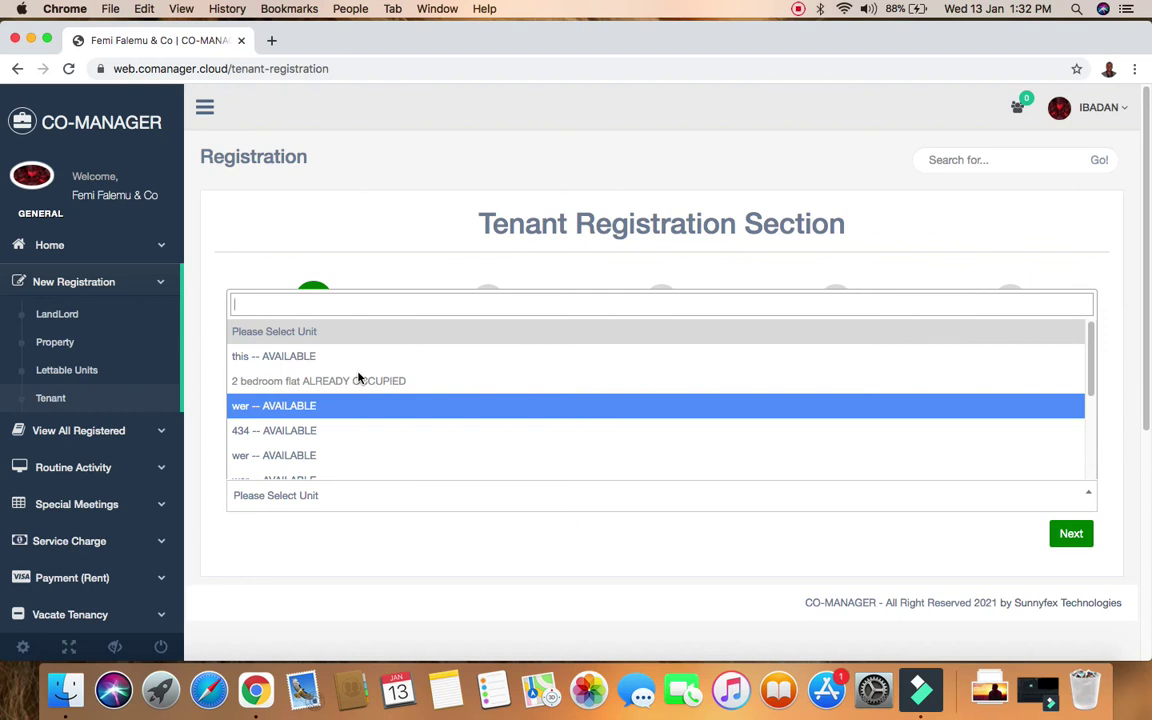
scroll(368, 596, "down", 1)
scroll(399, 385, "down", 5)
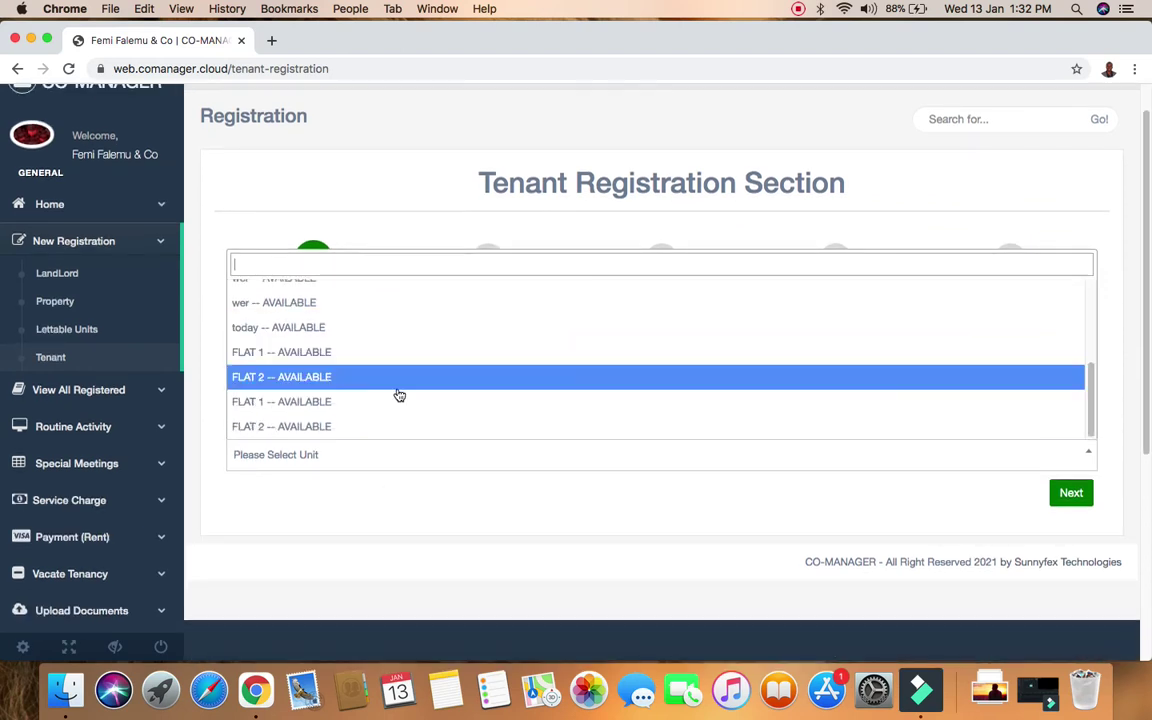
key("Up")
key("Up")
key("Up")
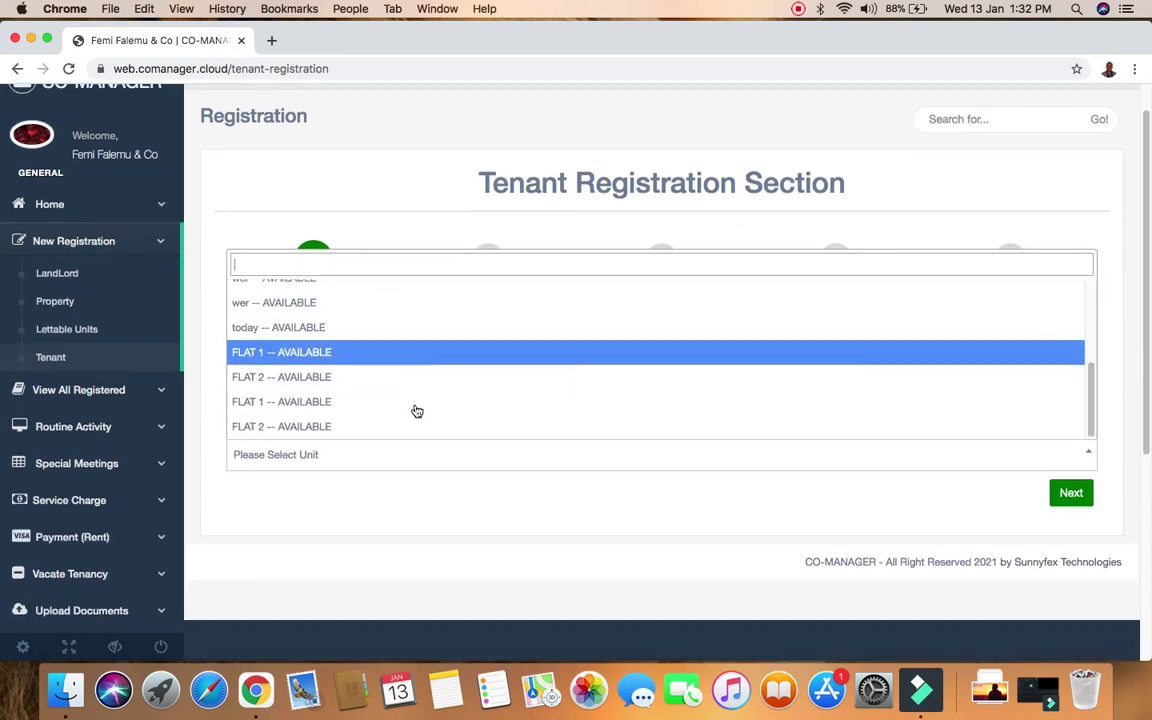
left_click(411, 377)
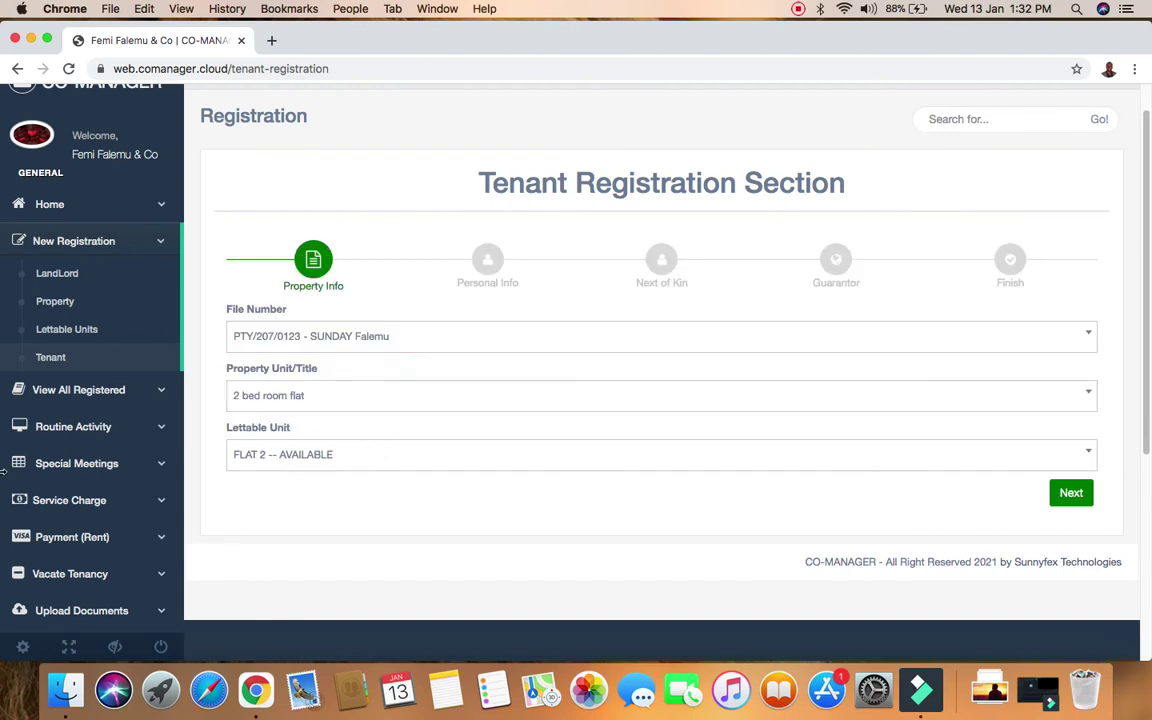
left_click(1071, 492)
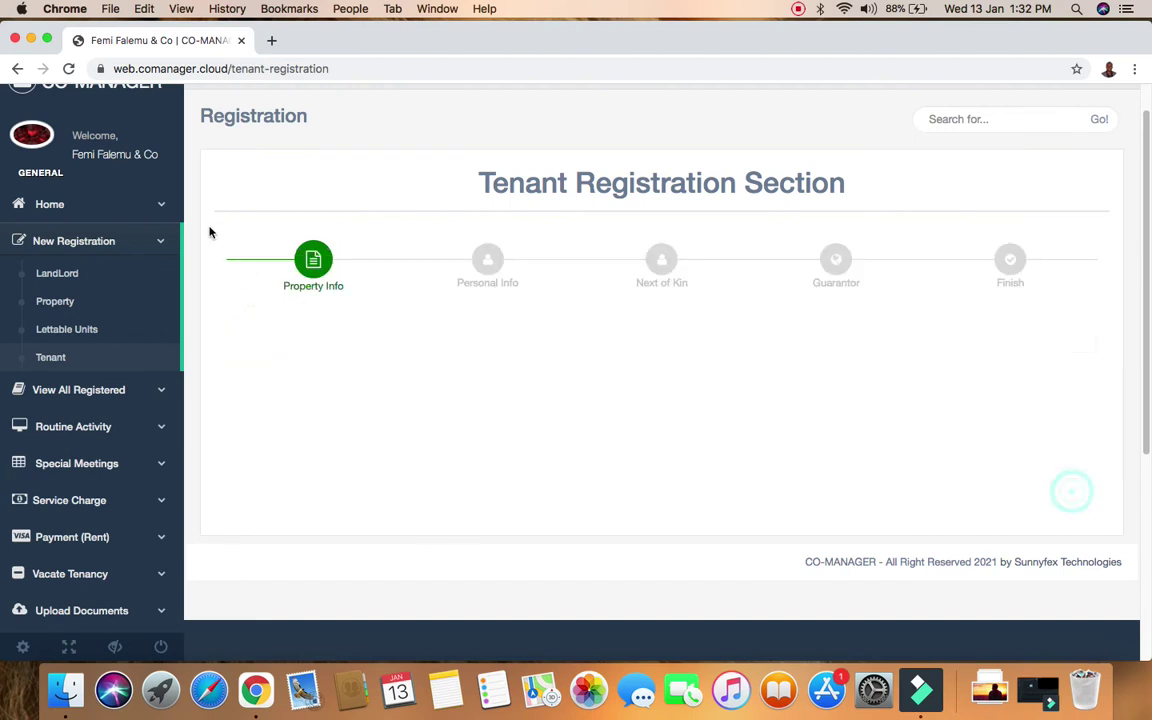
Step: Replace the prefilled Tenant's Name entry with the new tenant's title and name
left_click(360, 223)
left_click(316, 261)
triple_click(421, 222)
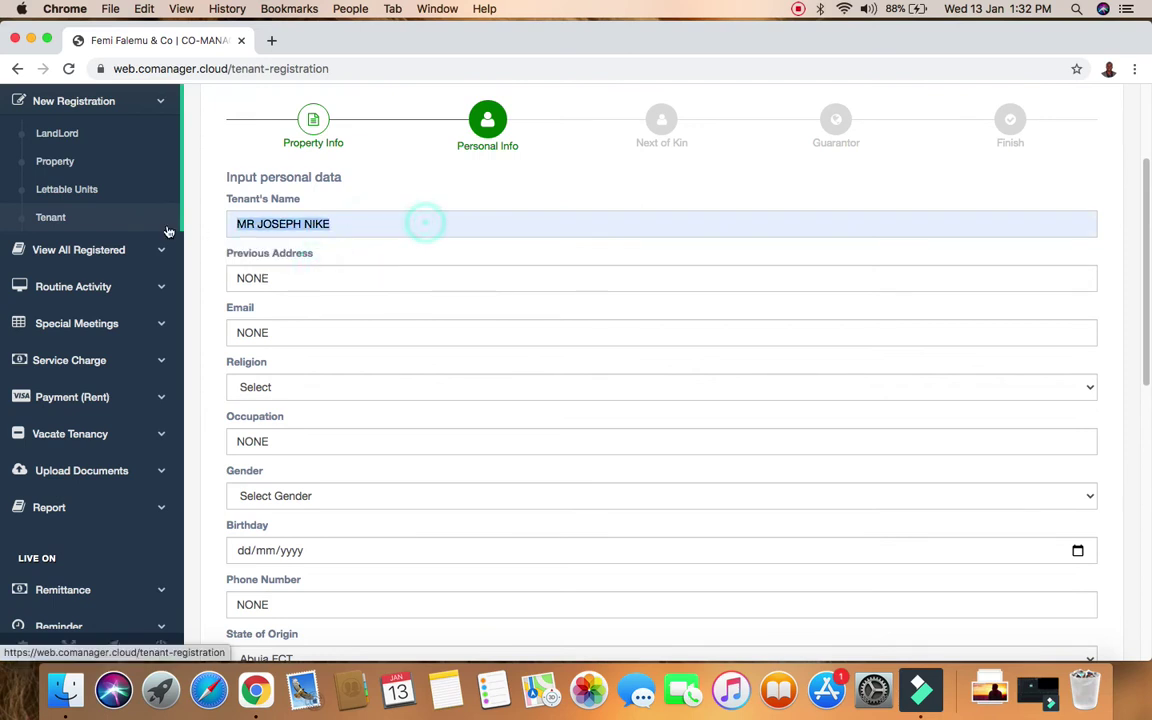
key("BackSpace")
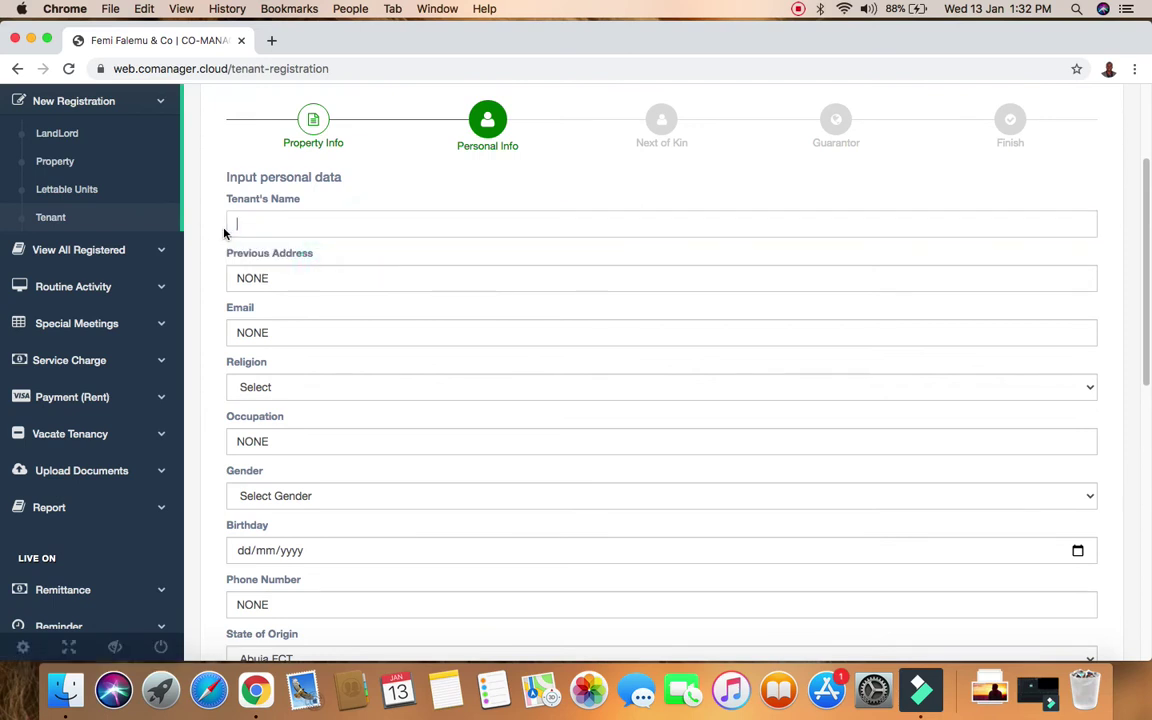
type("MR")
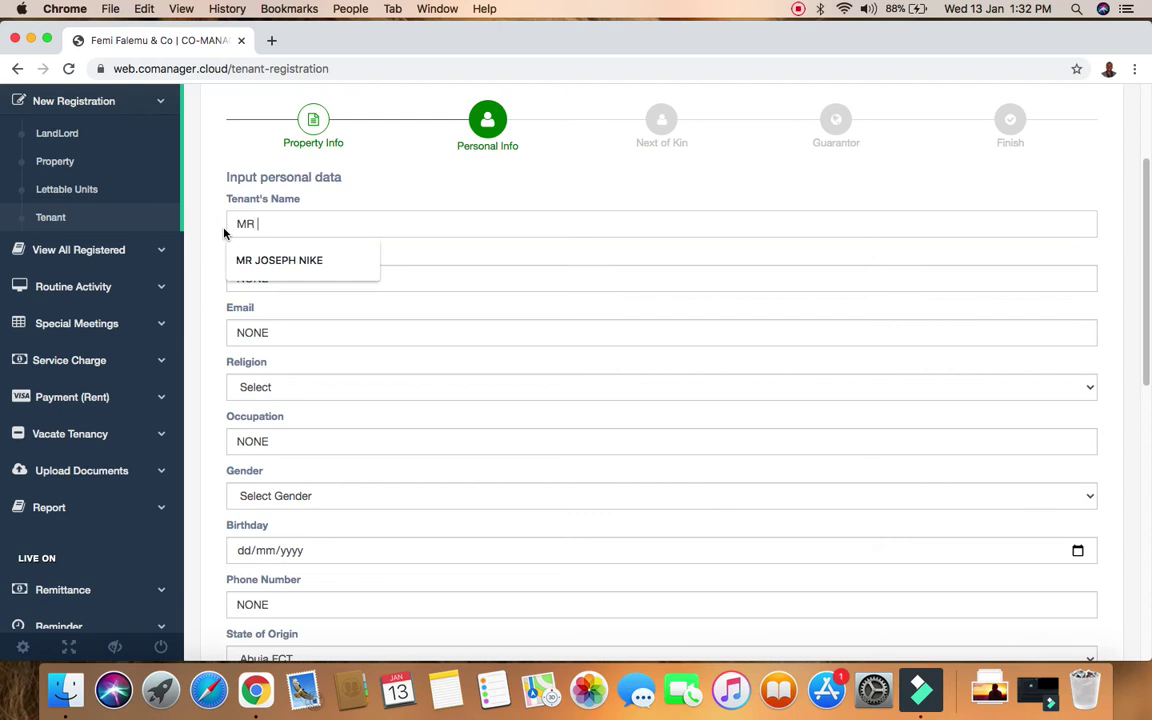
type(" KING")
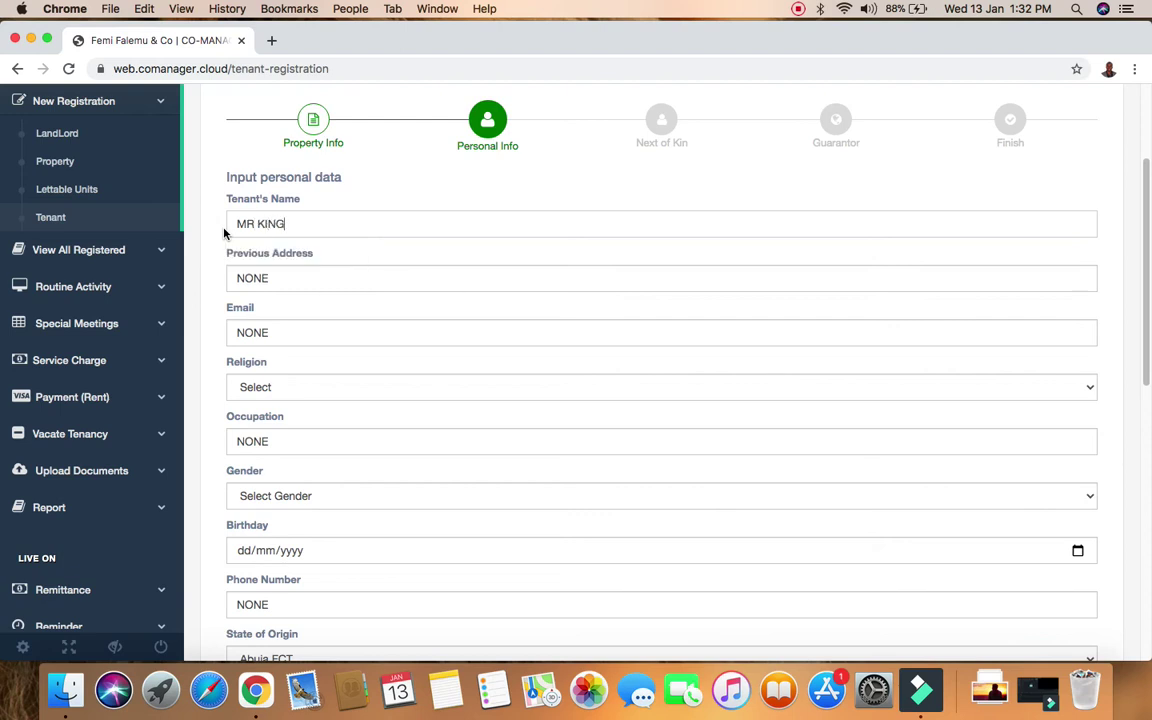
type("SLEY")
scroll(459, 256, "up", 3)
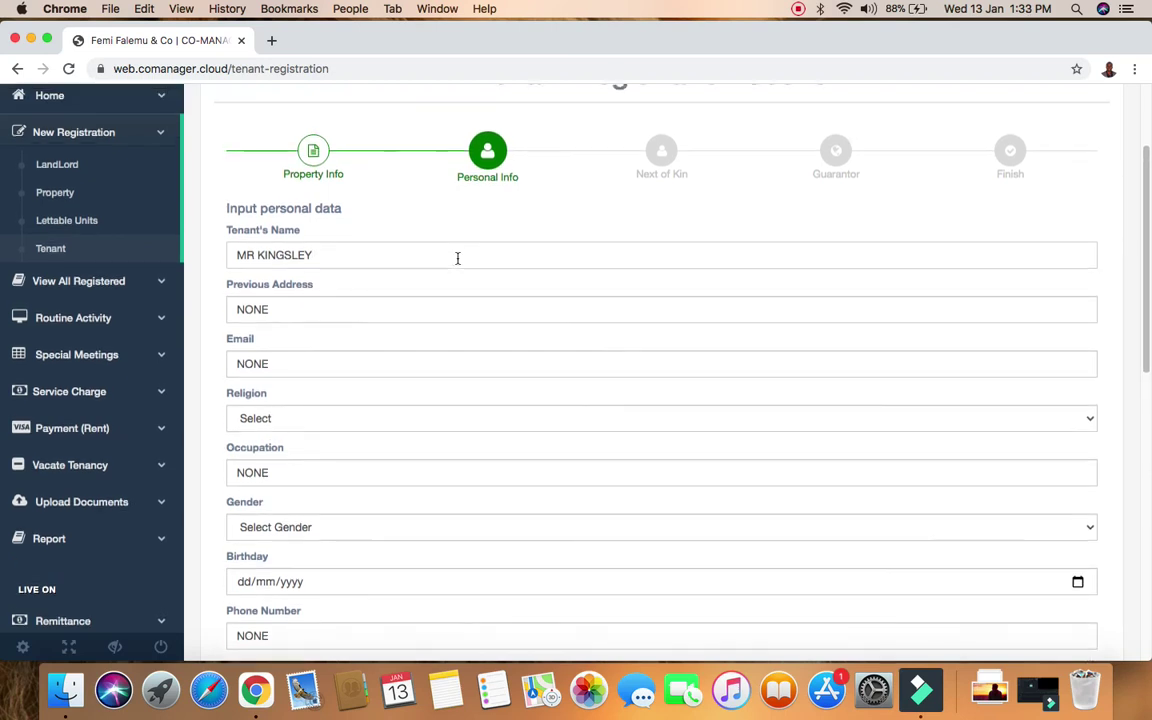
Step: Keep the remaining personal details at their prefilled values and continue to the Next of Kin stage
scroll(455, 276, "down", 10)
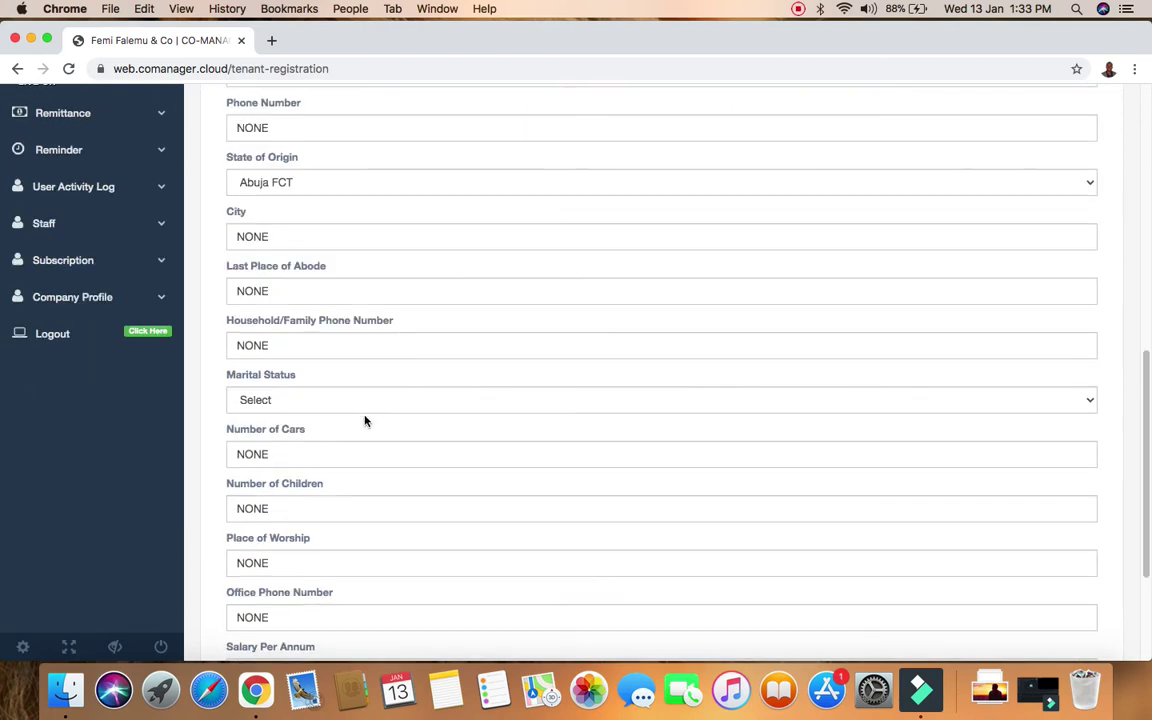
scroll(330, 404, "down", 2)
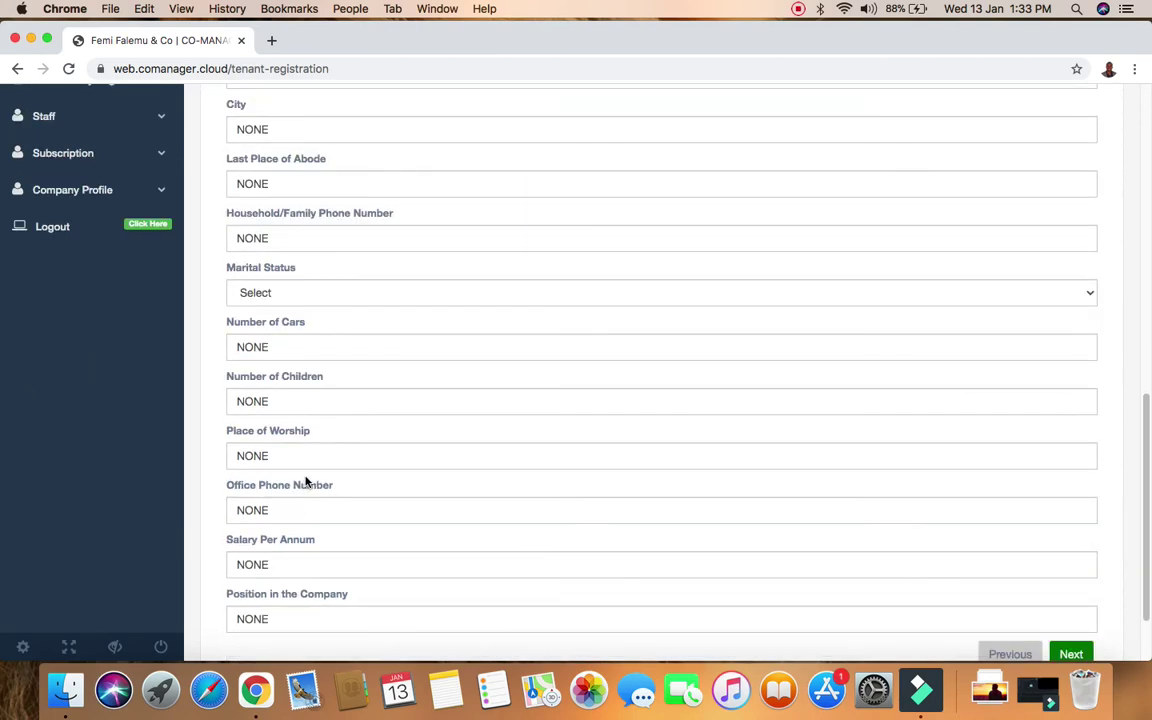
scroll(1135, 540, "down", 2)
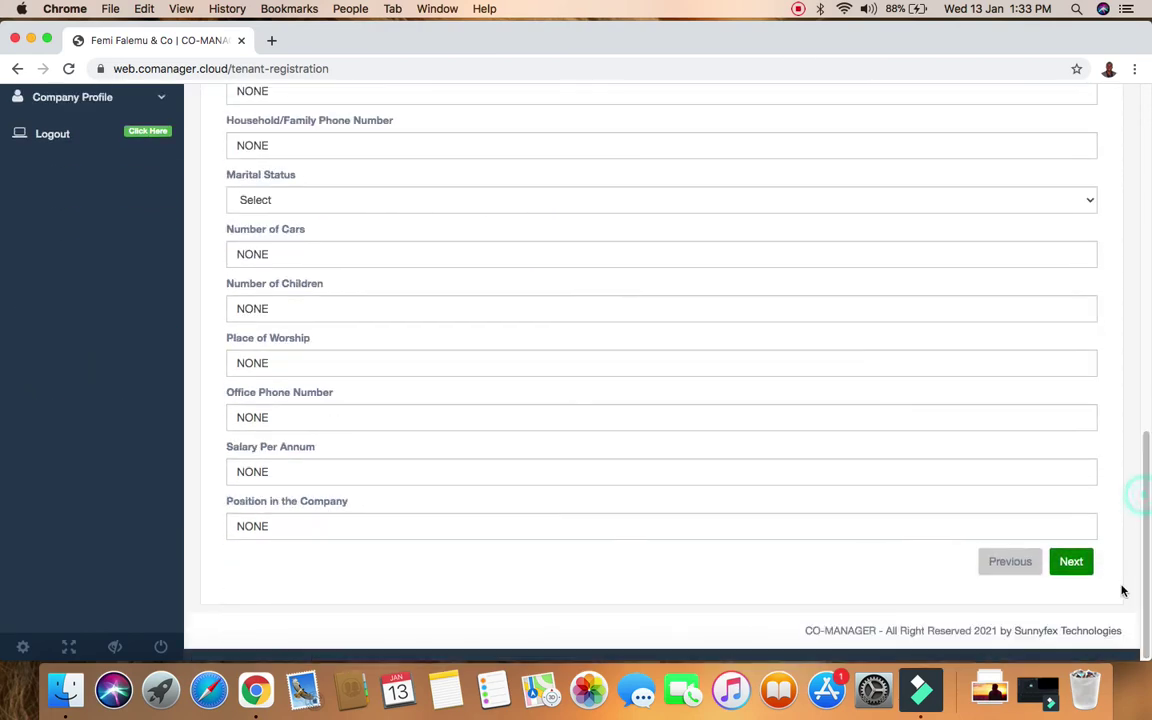
left_click(1085, 571)
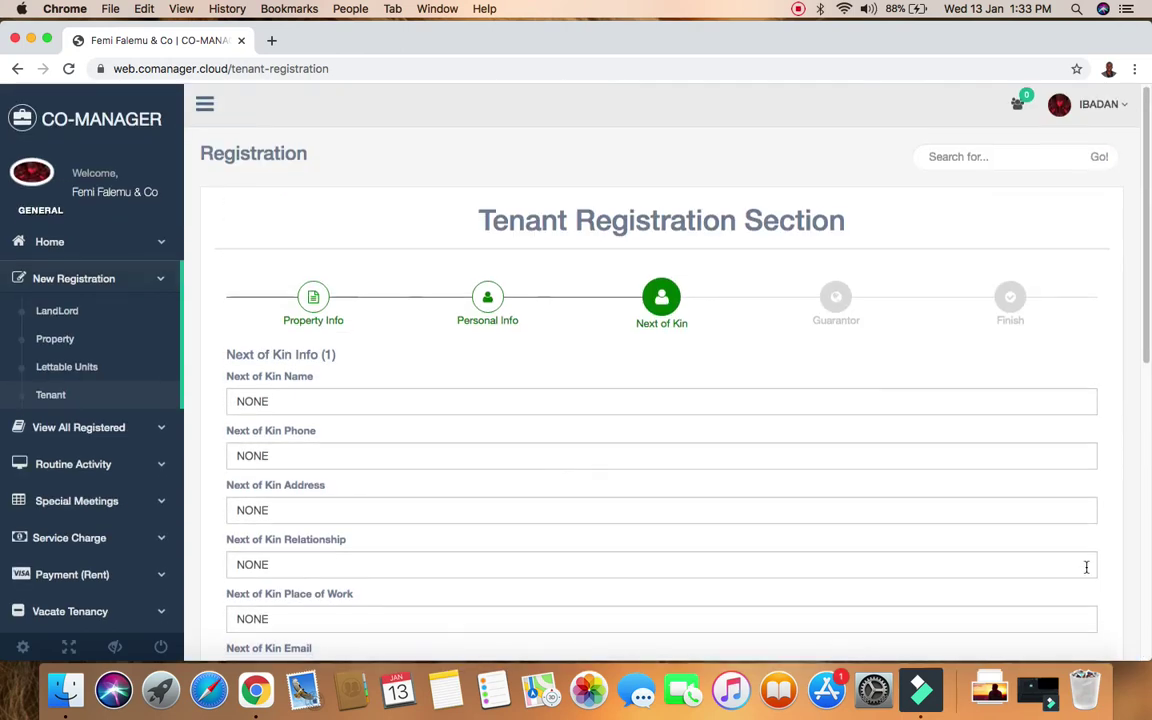
Step: Accept the prefilled Next of Kin and Guarantor details and advance the tenant registration to the Finish stage
scroll(1085, 563, "down", 10)
left_click(1086, 566)
left_click(1072, 561)
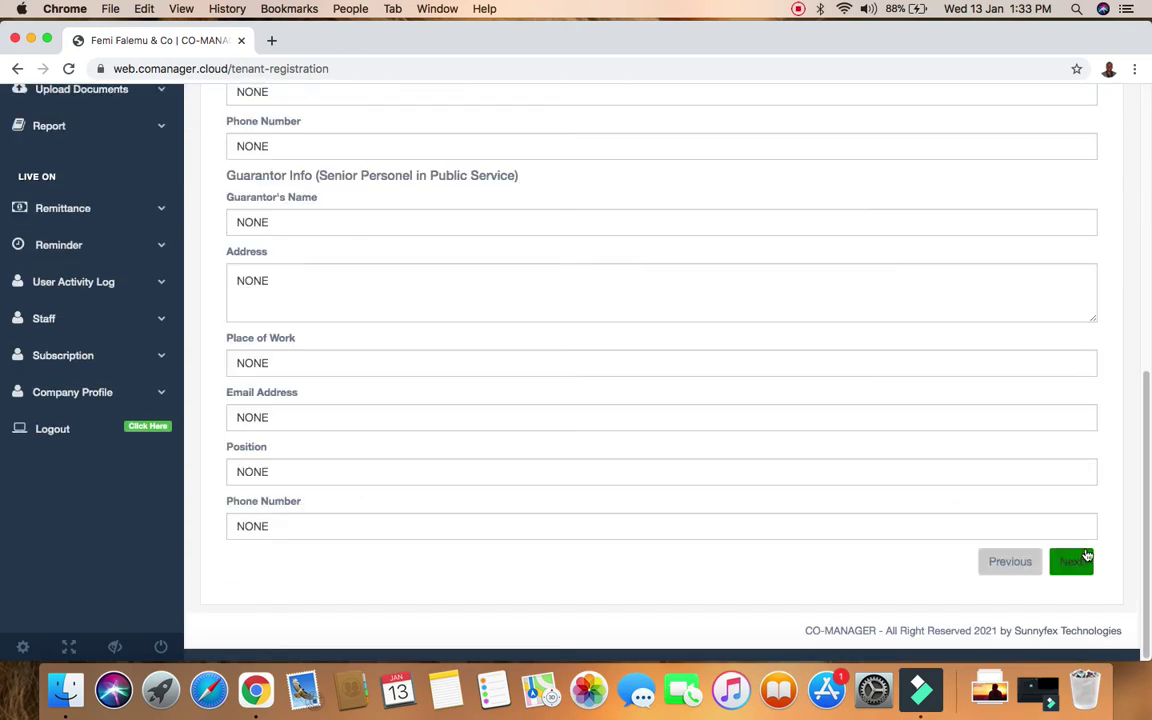
scroll(365, 385, "down", 10)
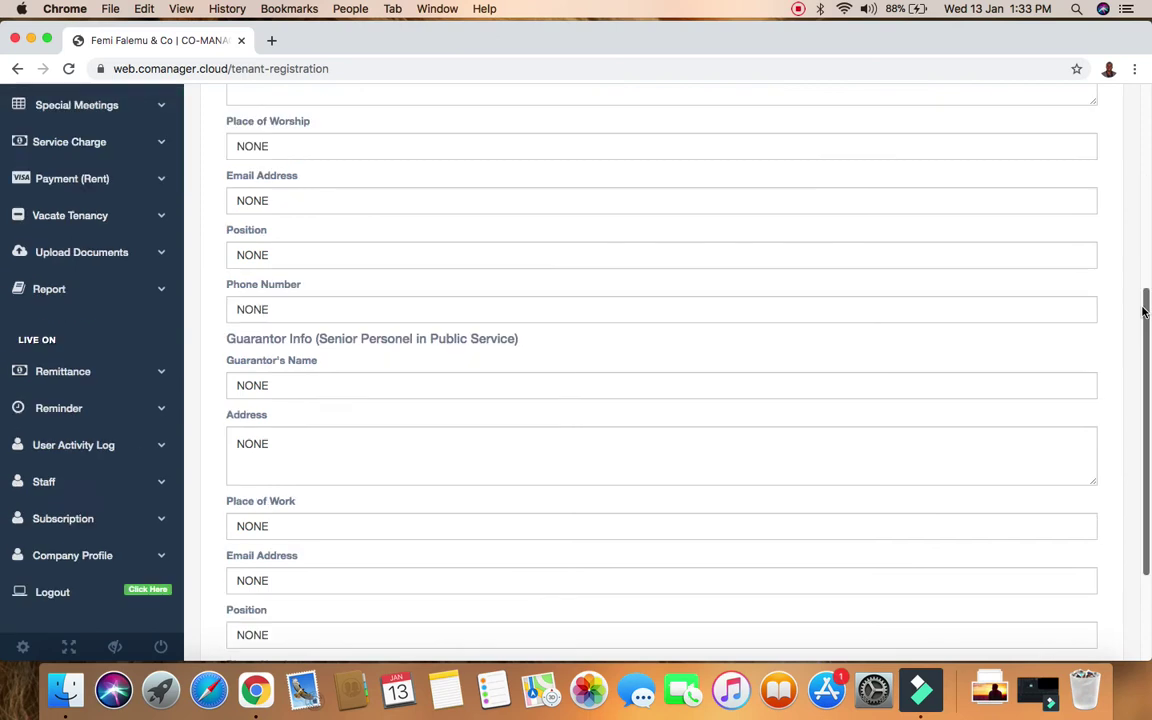
left_click(1072, 561)
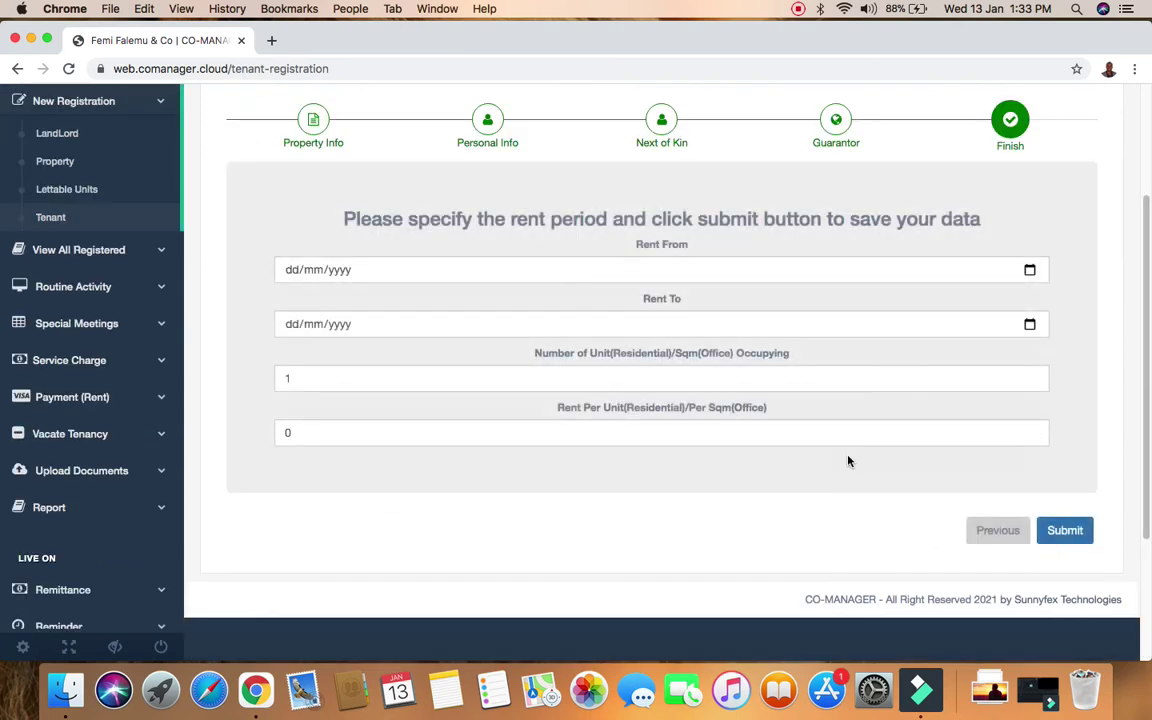
Step: Set the tenant's rent period from 13/01/2021 to 12/01/2022
left_click(1029, 269)
left_click(340, 399)
left_click(1030, 323)
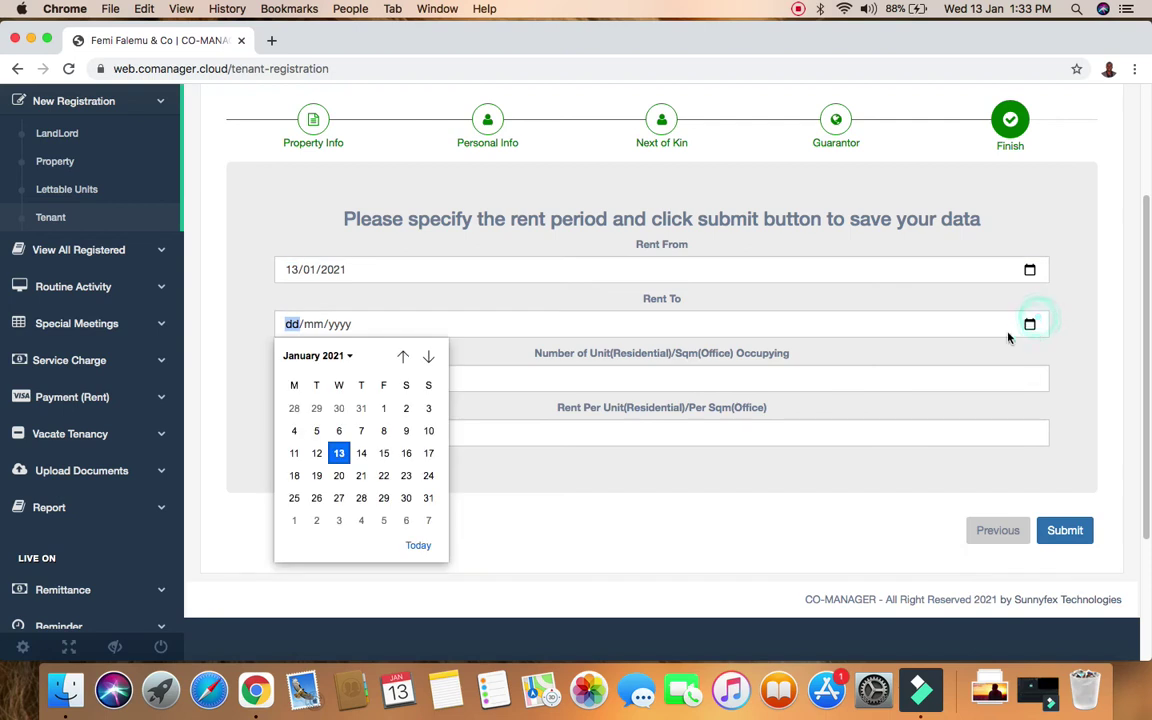
left_click(418, 545)
left_click(335, 326)
key("Up")
left_click(293, 330)
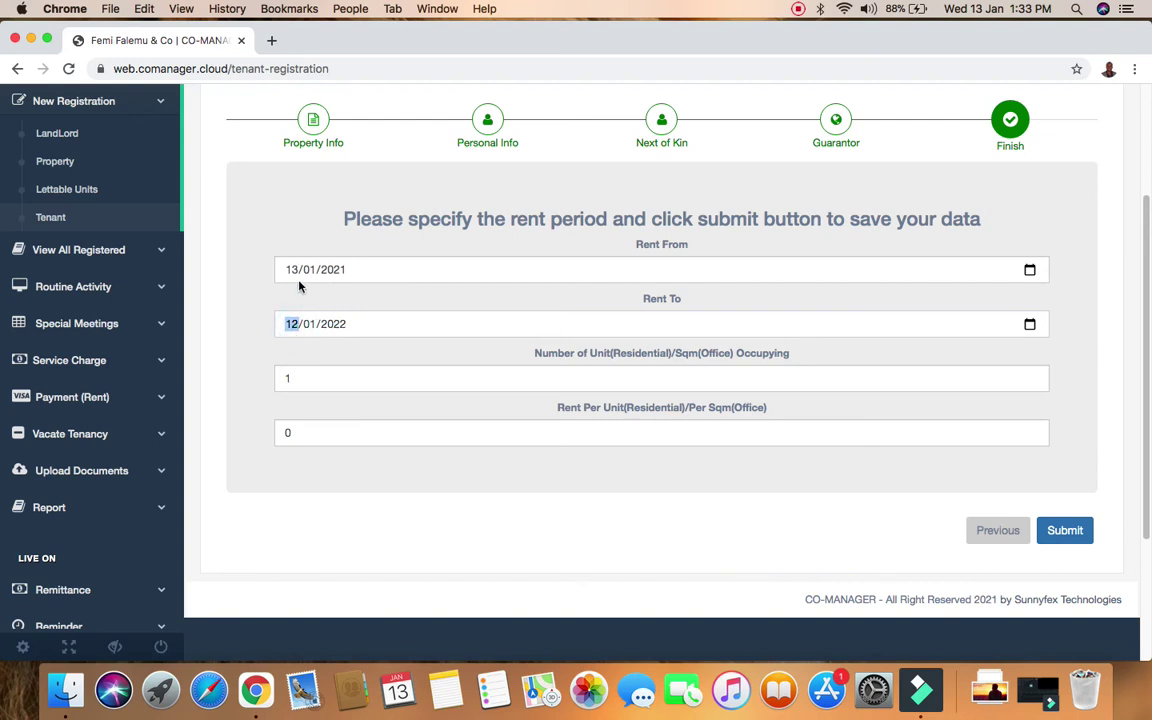
Step: Set the rent per unit to 100000 and submit the tenant registration
left_click(310, 428)
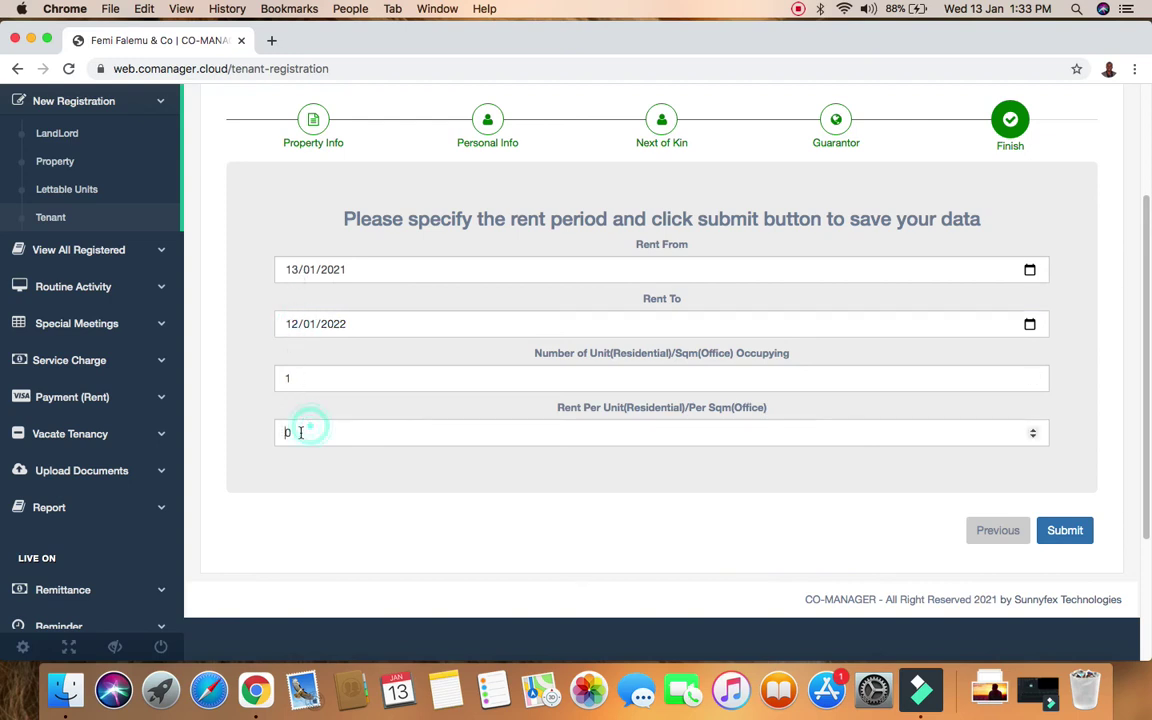
type("00000")
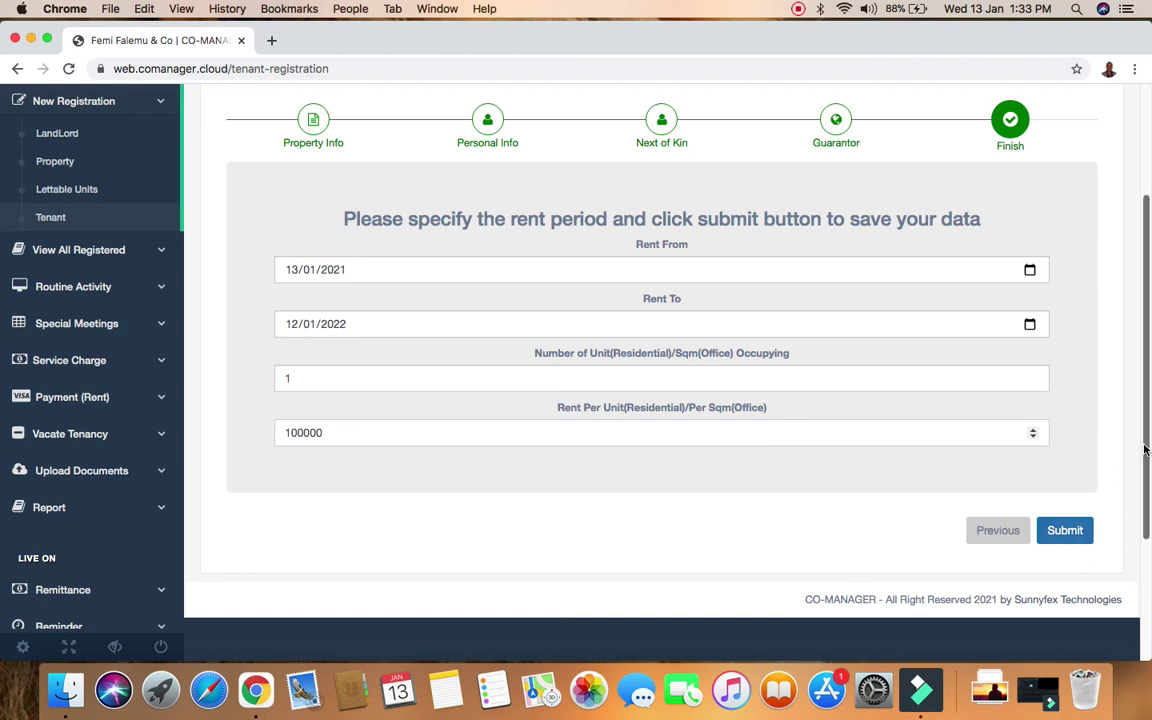
scroll(1090, 530, "down", 2)
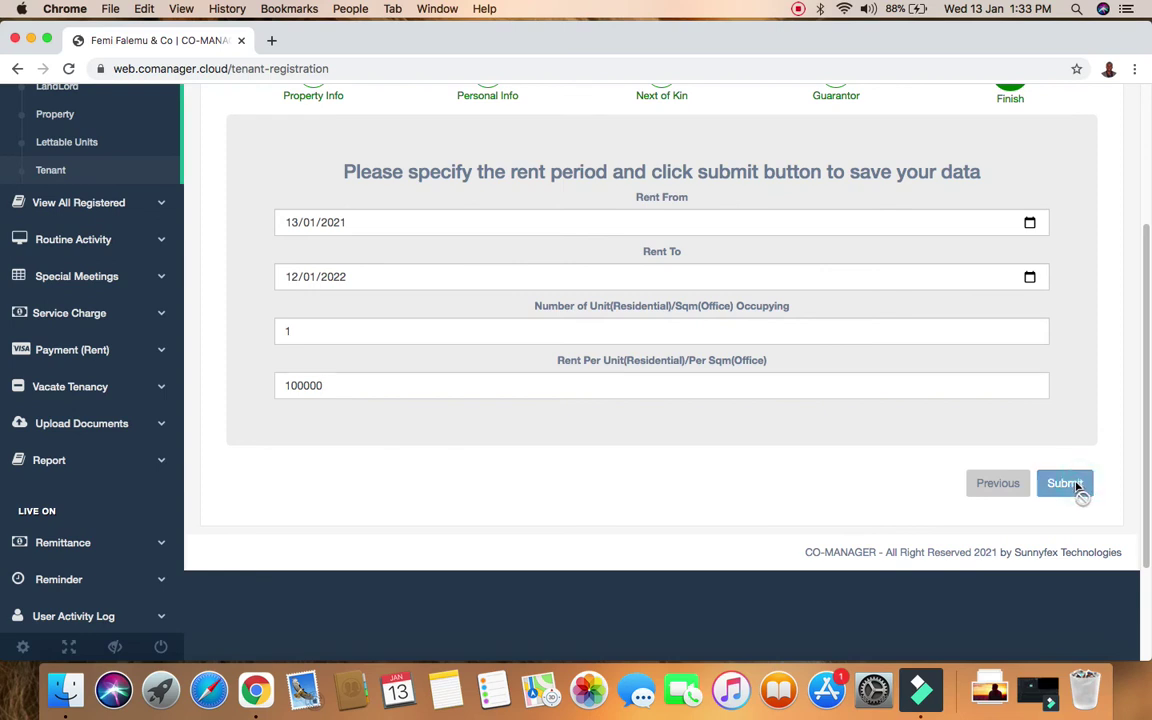
left_click(1075, 487)
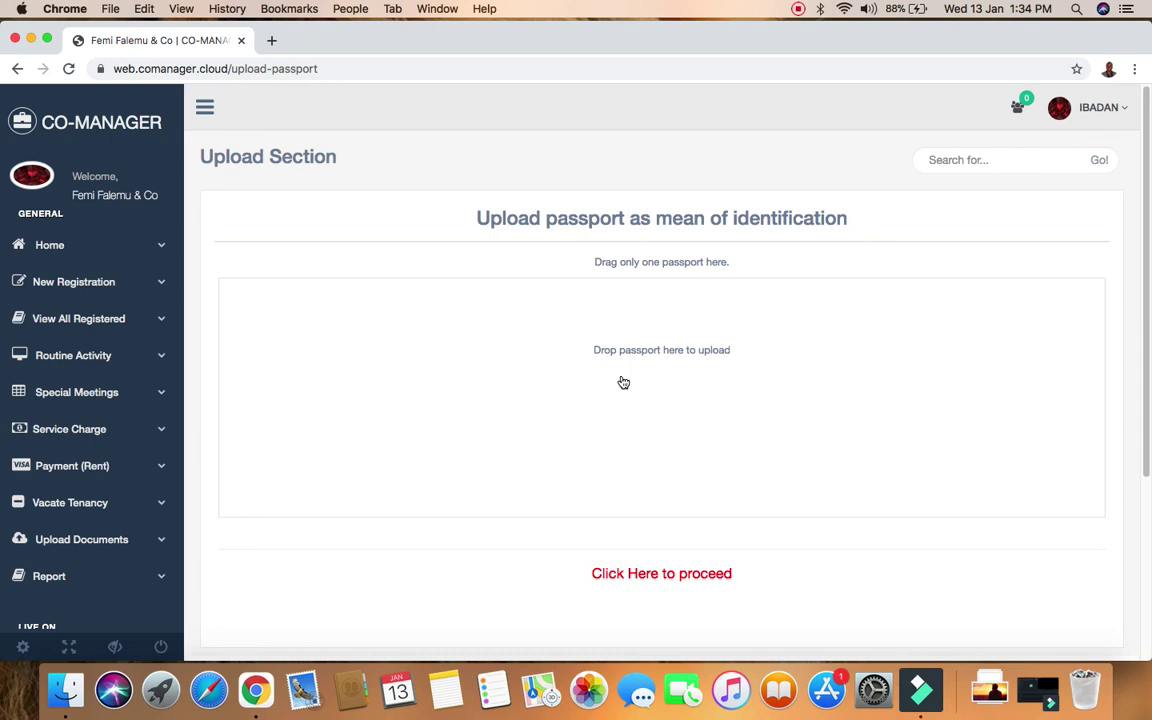
Step: Skip the passport upload and the files and documents upload, and proceed to the dashboard
left_click(621, 383)
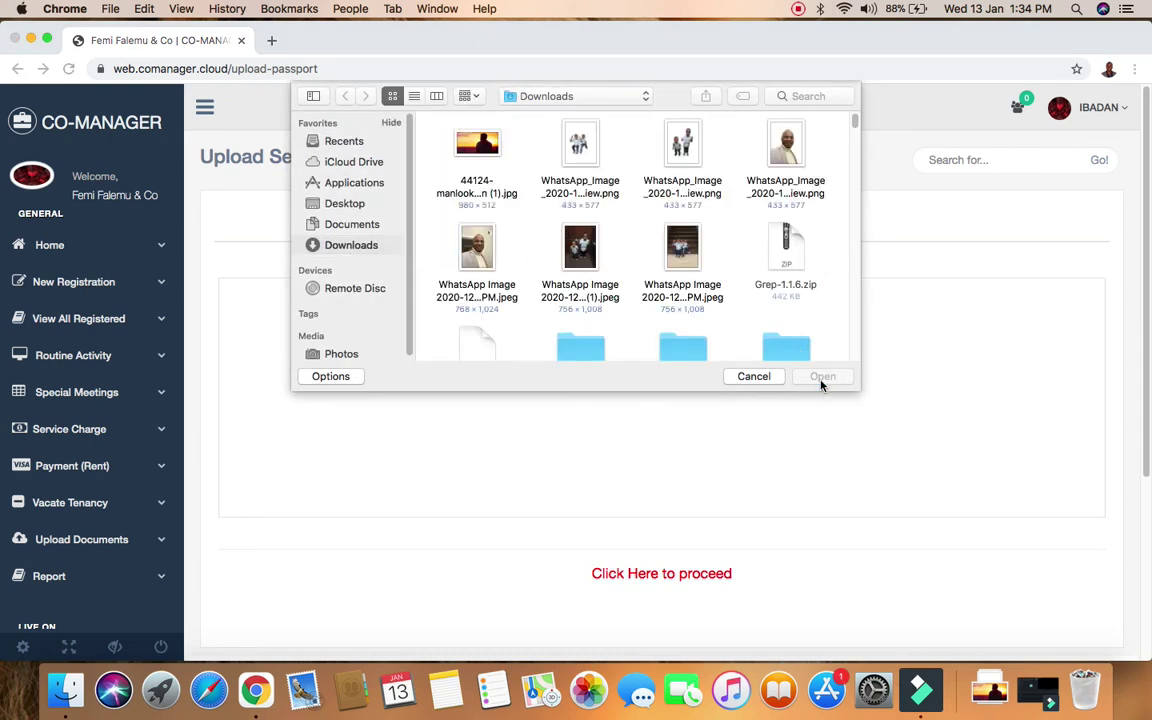
left_click(766, 376)
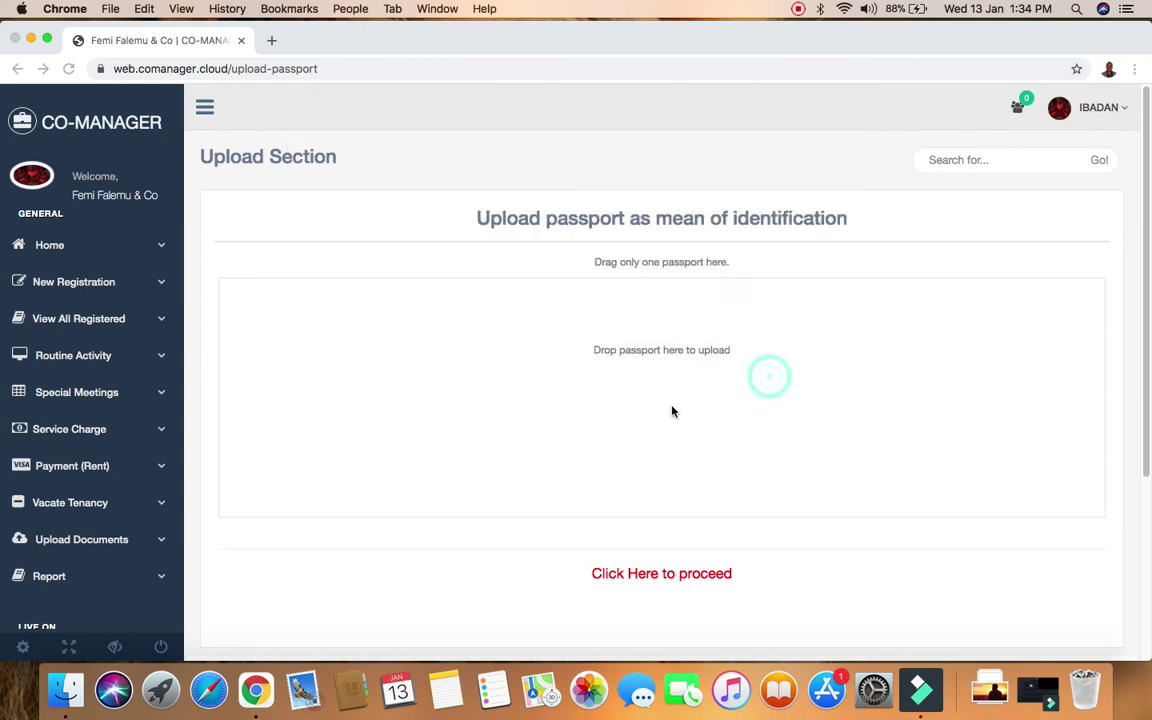
left_click(661, 577)
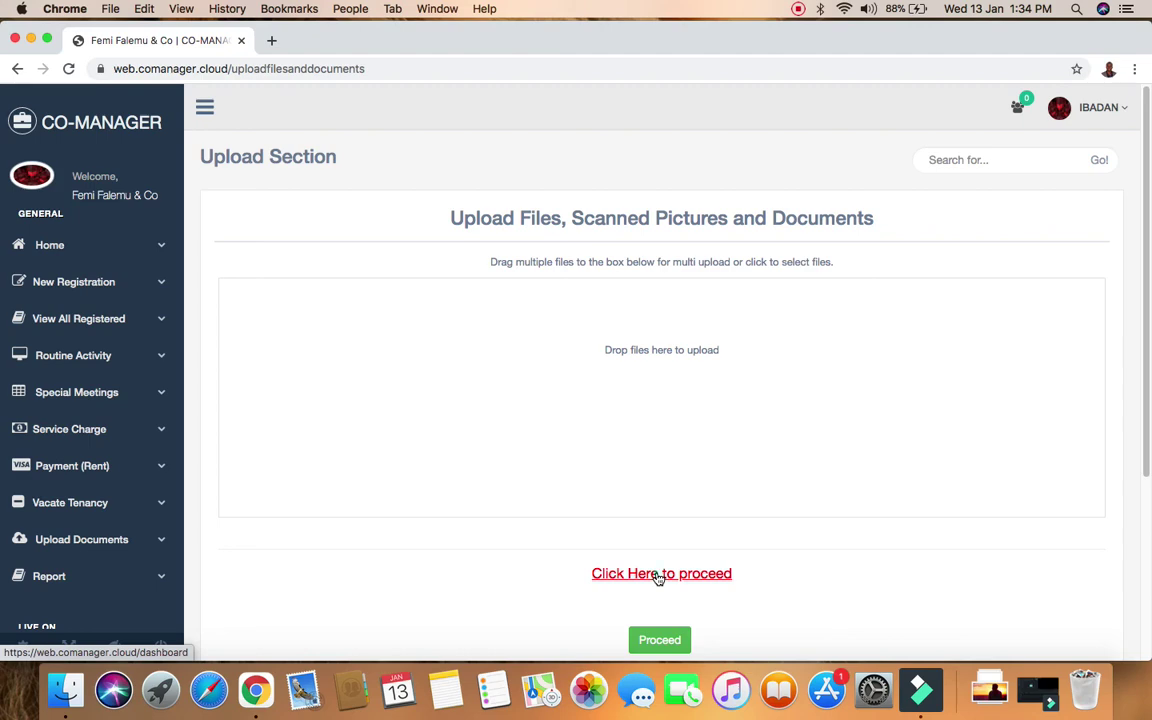
left_click(658, 575)
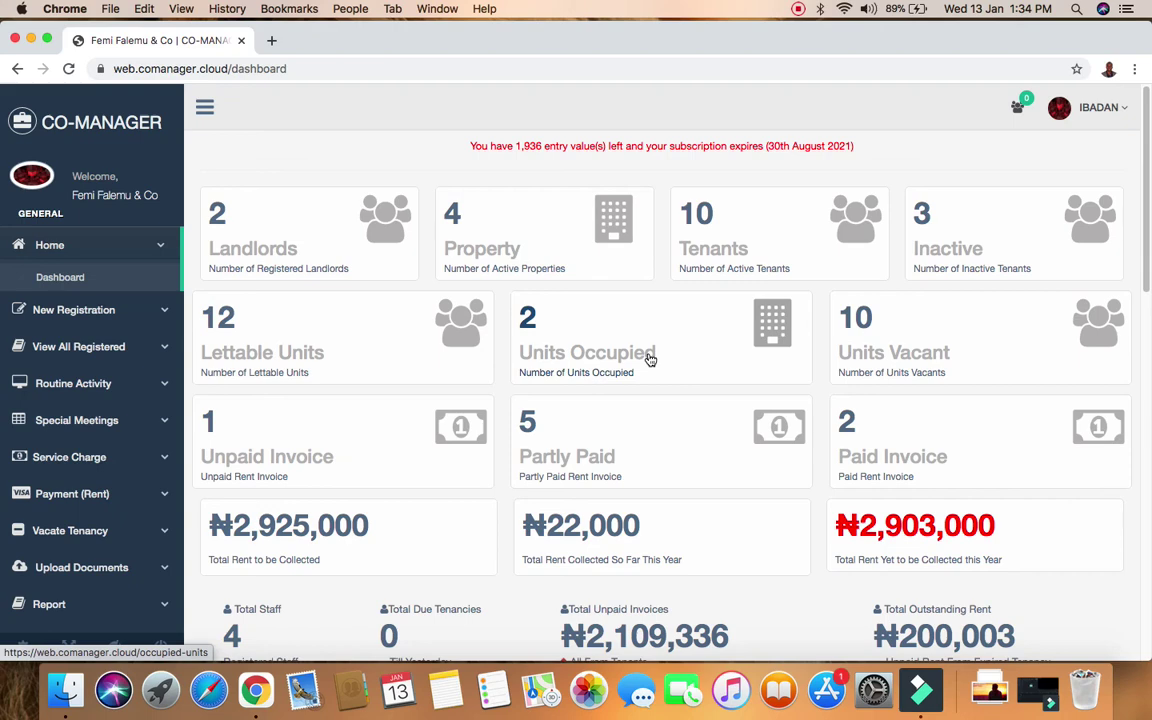
Step: Review the options under View All Registered, Routine Activity, Special Meetings, Service Charge and Payment (Rent)
left_click(92, 346)
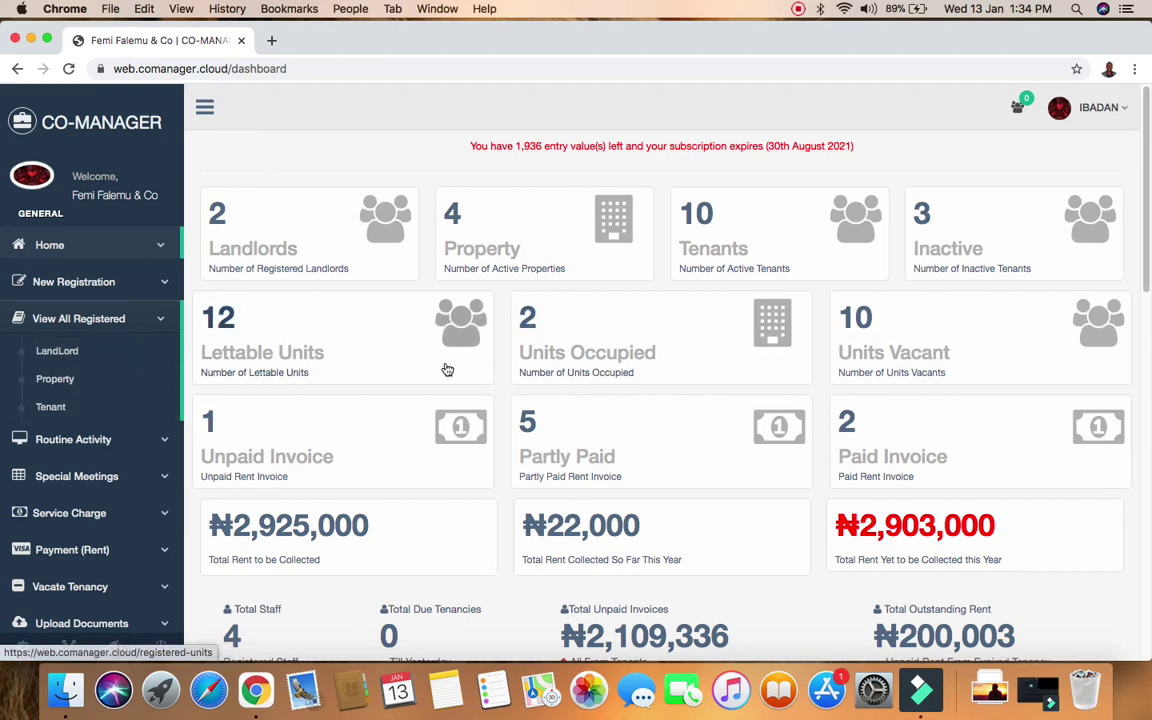
scroll(447, 370, "down", 3)
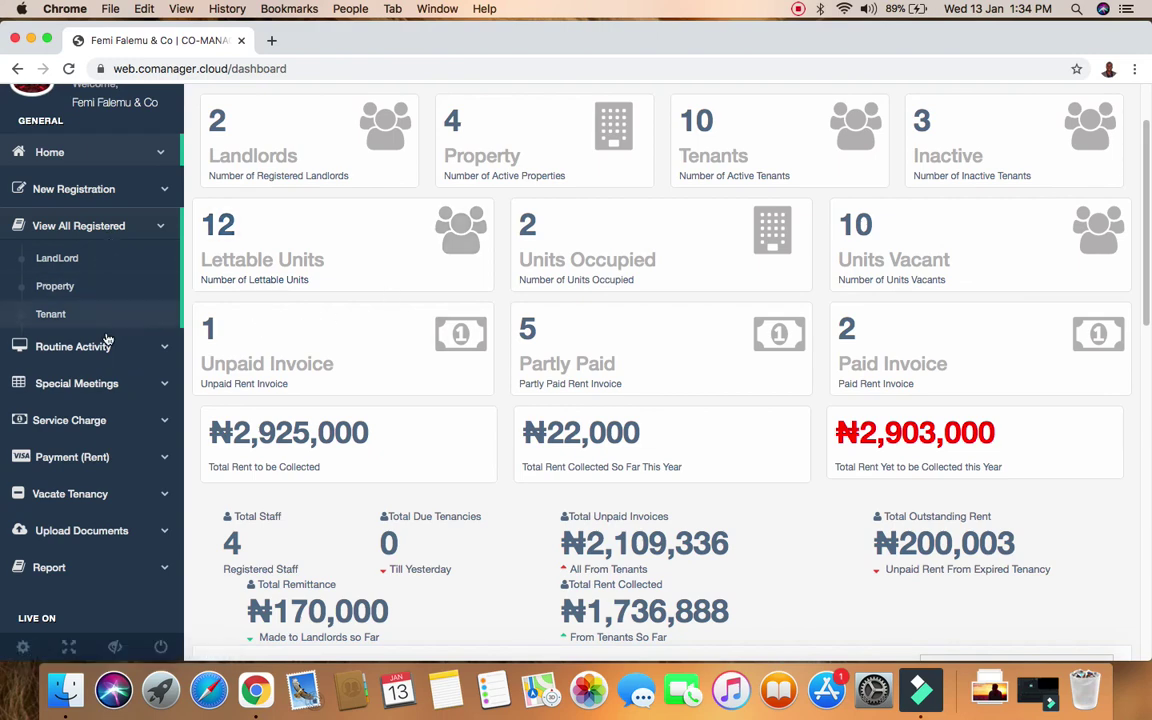
left_click(124, 226)
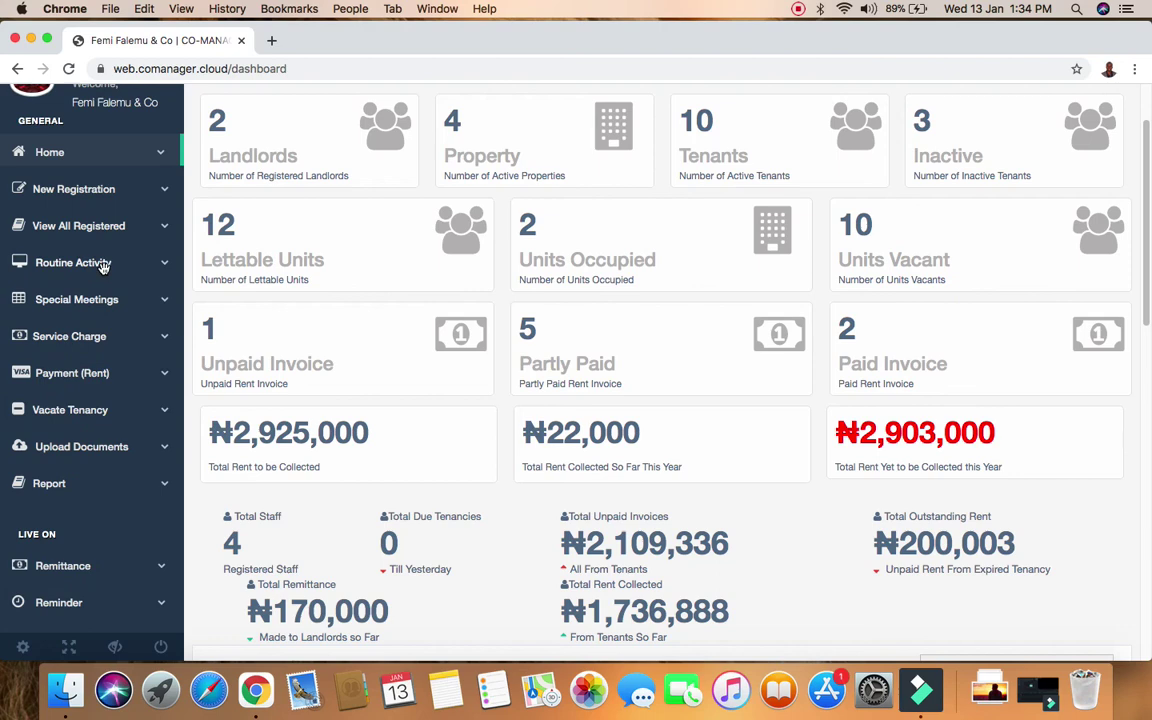
left_click(103, 264)
left_click(100, 355)
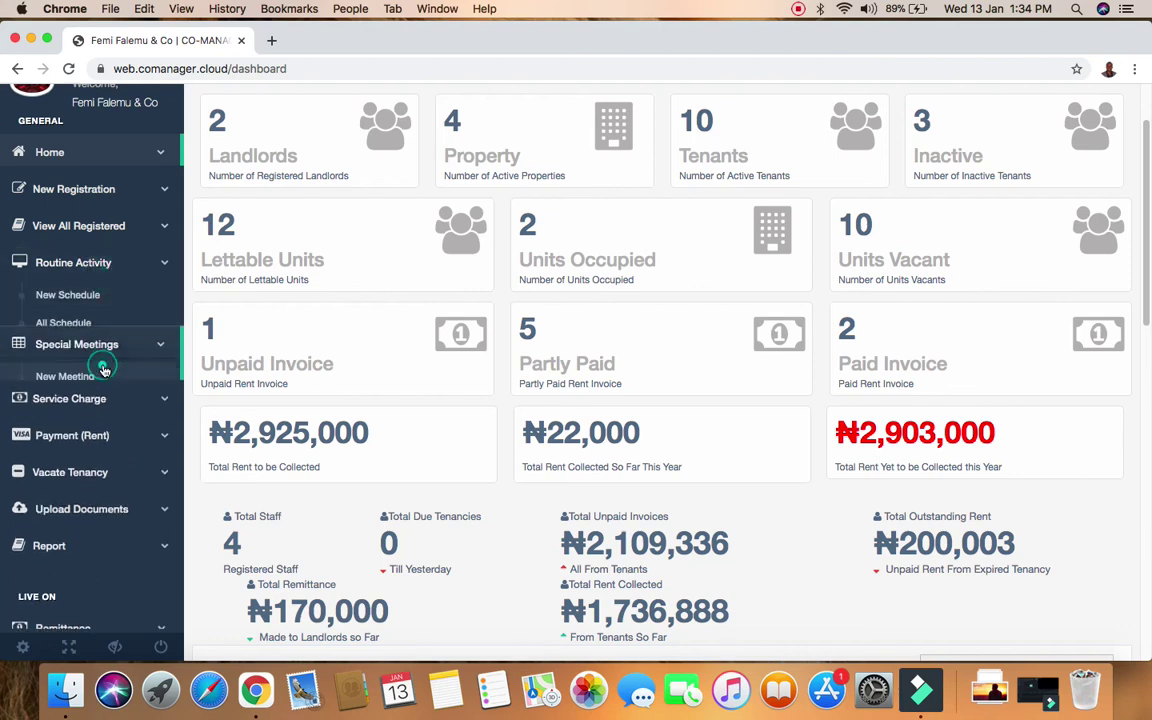
left_click(75, 420)
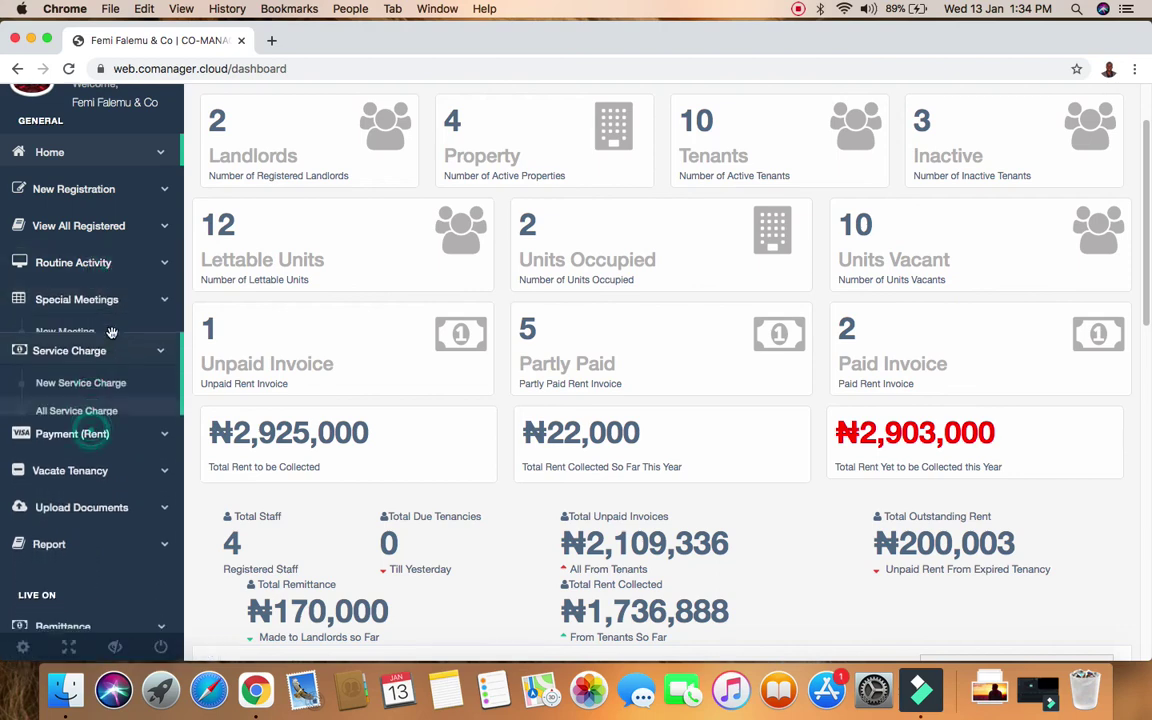
left_click(72, 436)
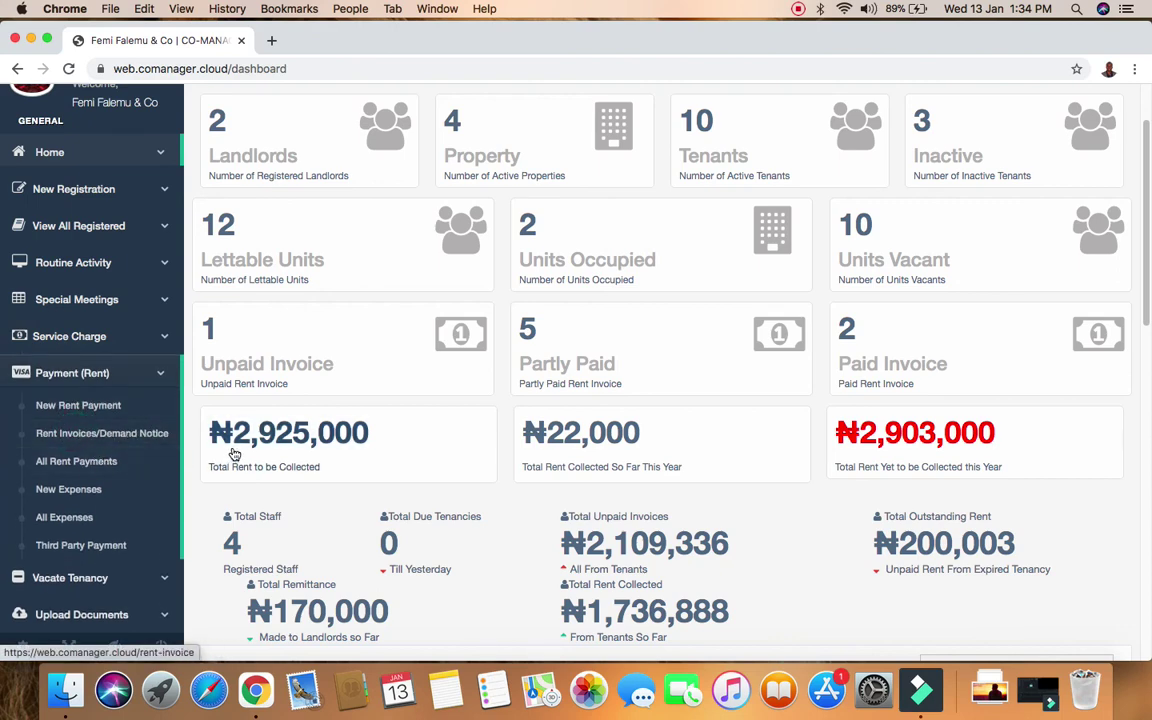
Step: Review the options offered under Vacate Tenancy, Upload Documents and Report
scroll(232, 453, "down", 2)
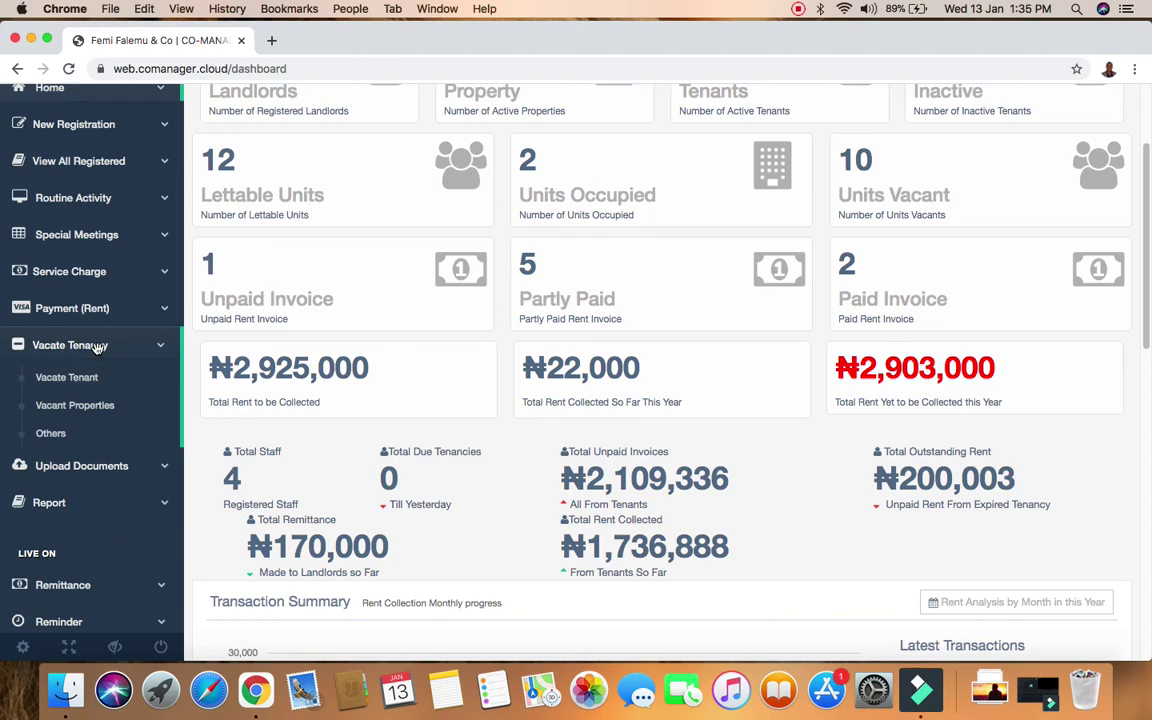
left_click(85, 466)
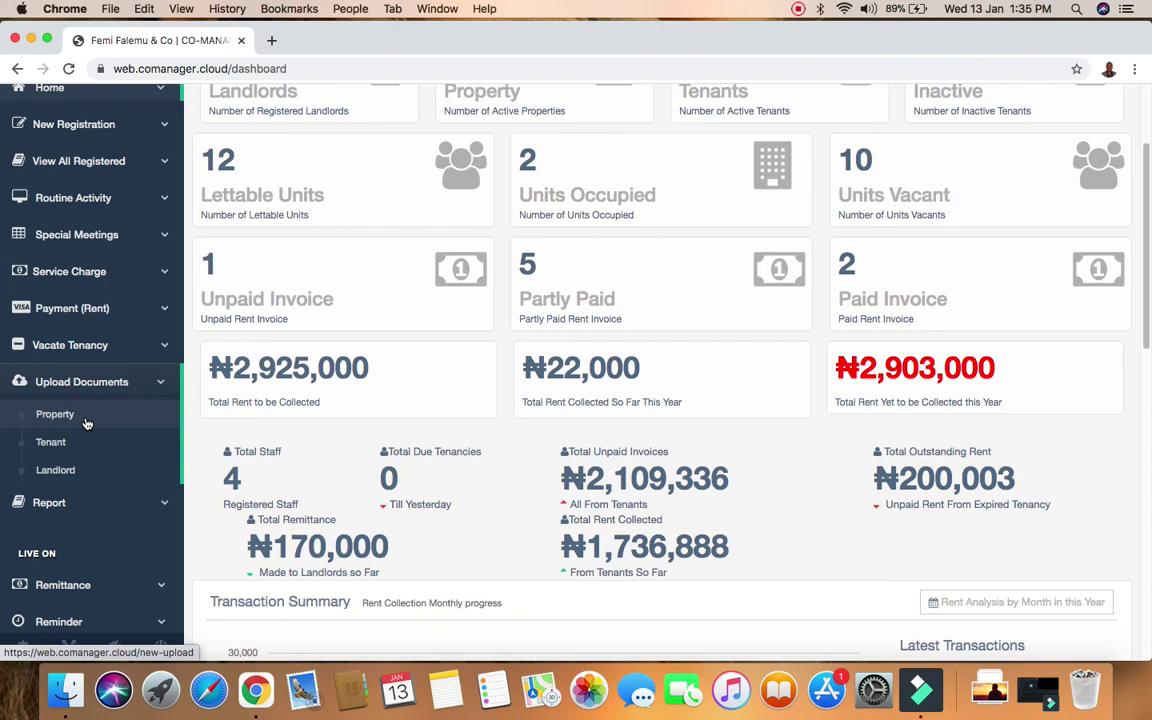
left_click(147, 501)
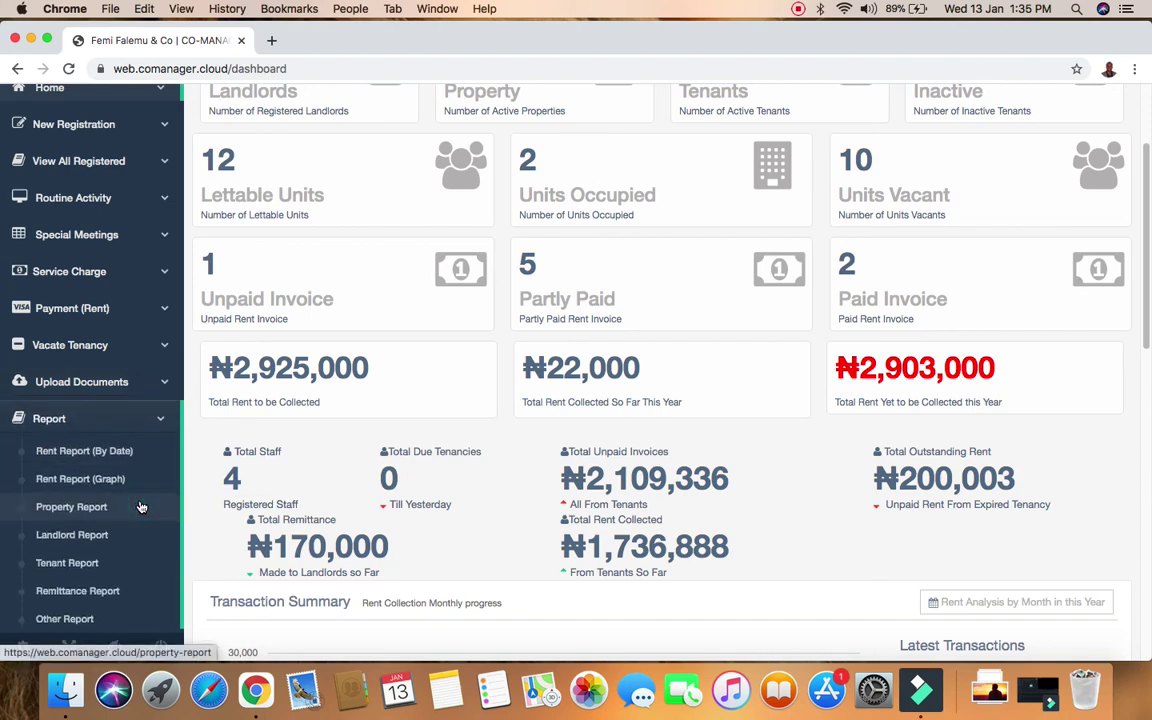
scroll(141, 507, "down", 1)
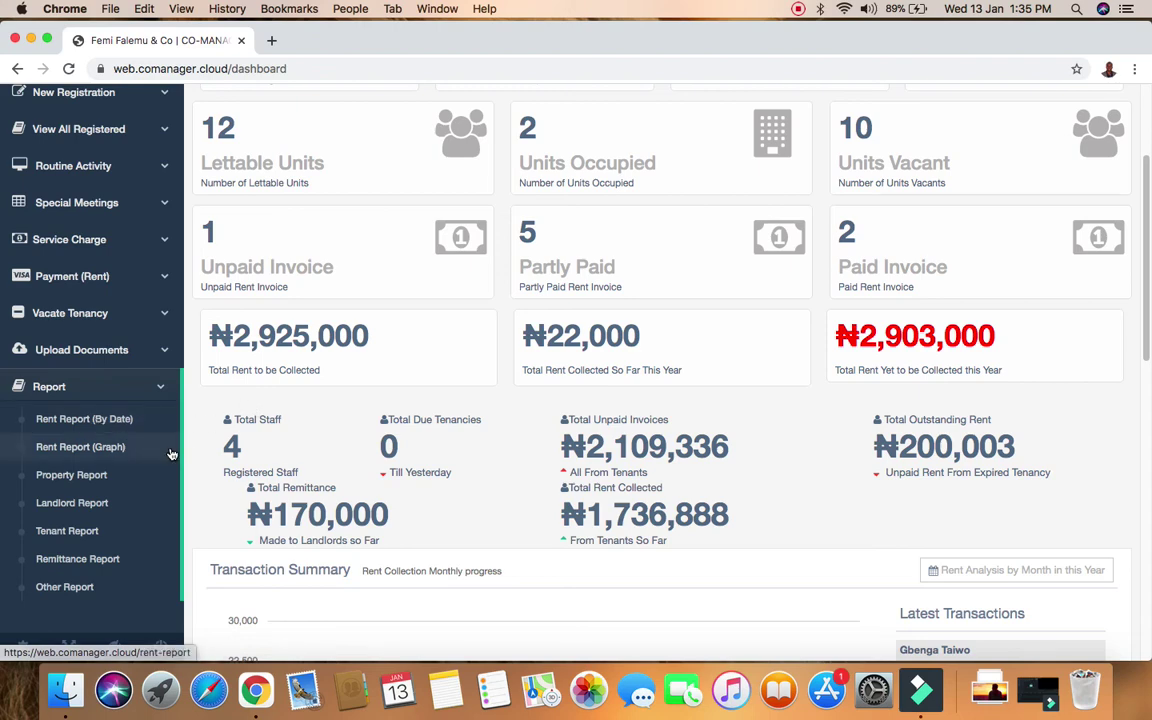
scroll(160, 463, "up", 1)
scroll(160, 463, "down", 5)
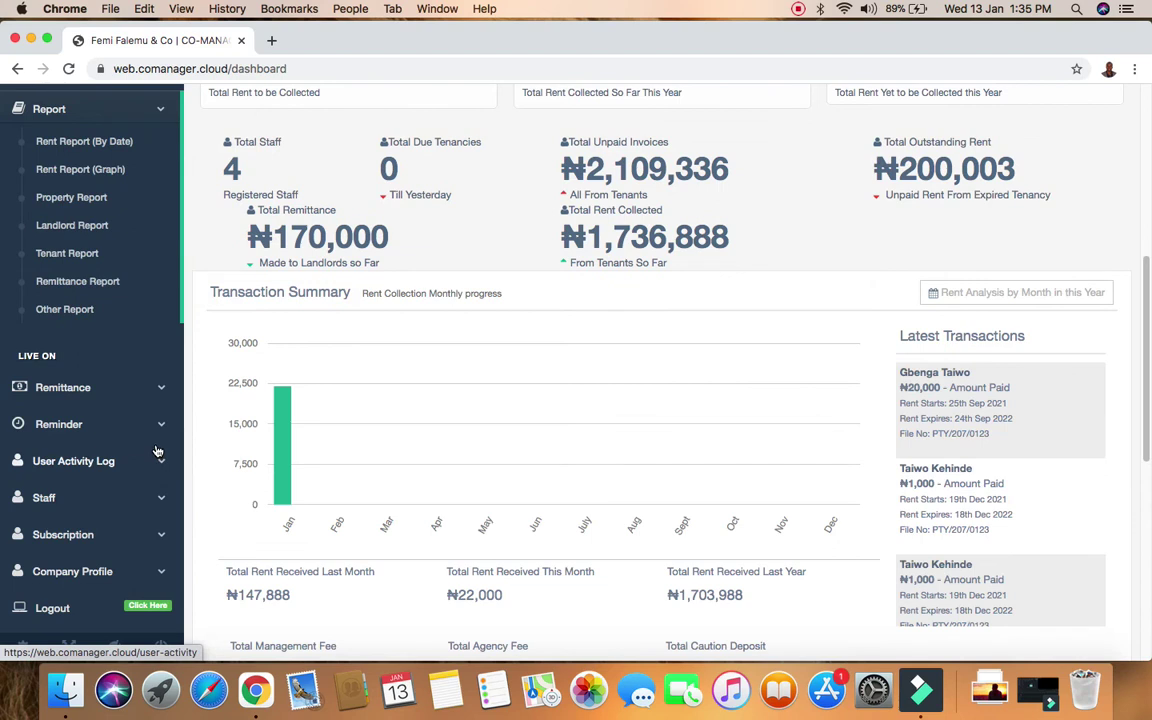
Step: Review the Remittance and Reminder options and open the User Activity Log
left_click(105, 388)
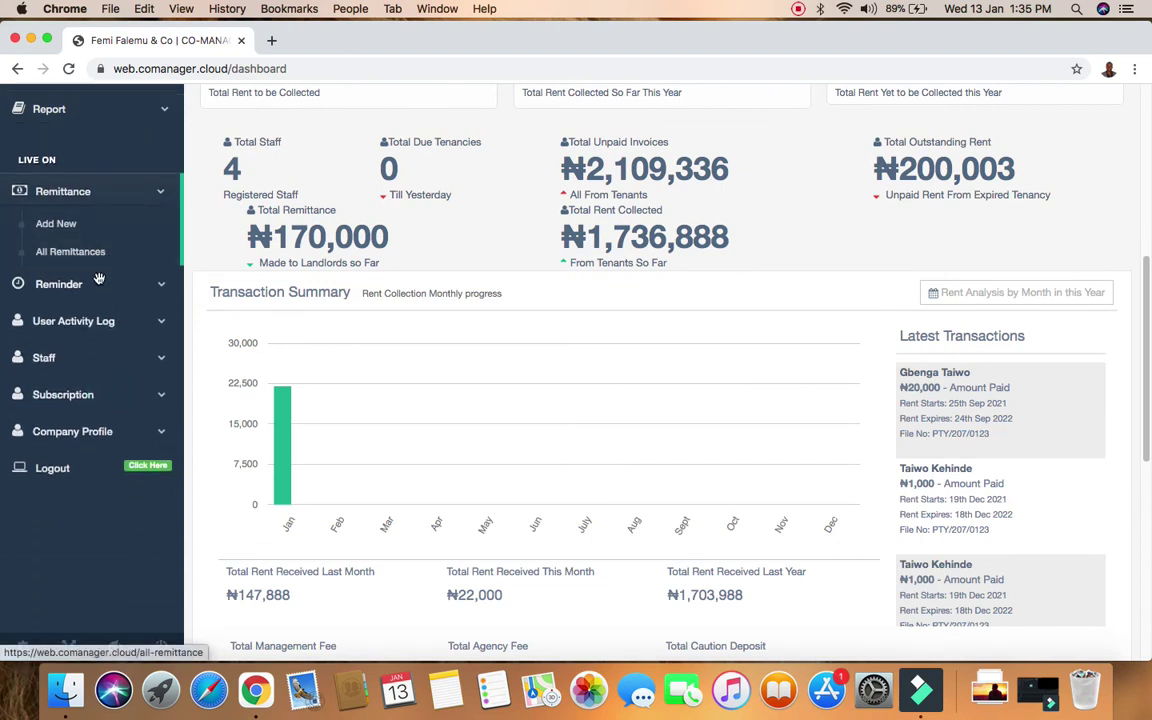
left_click(99, 286)
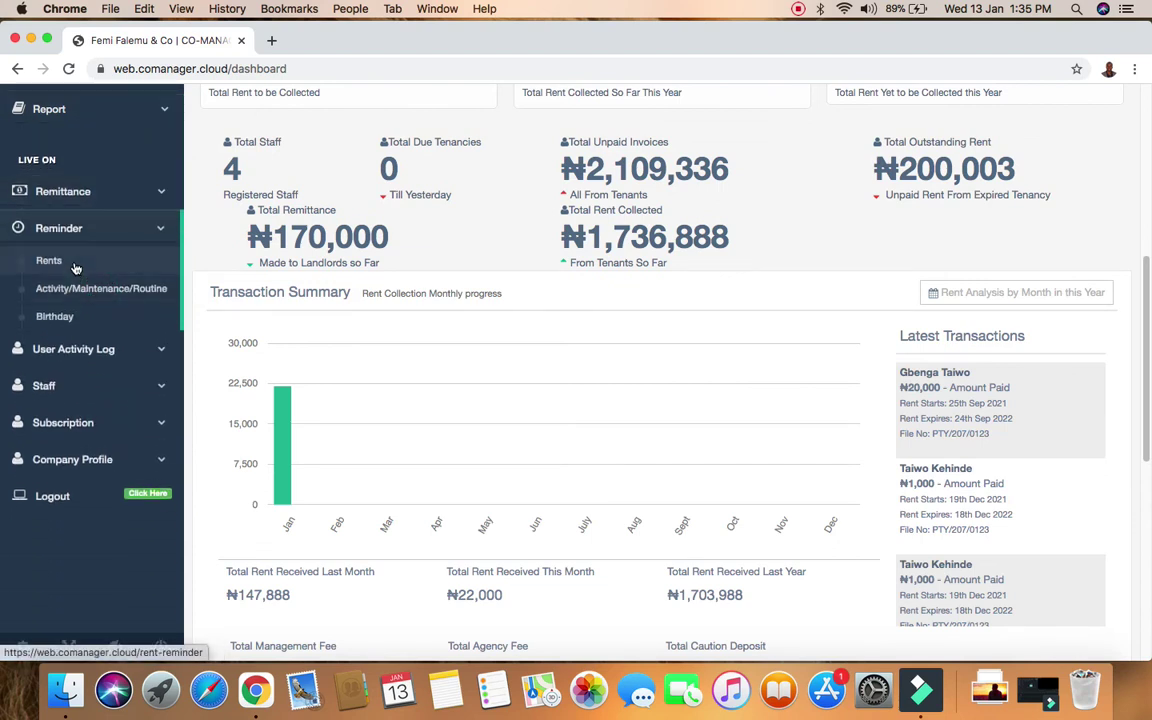
left_click(71, 357)
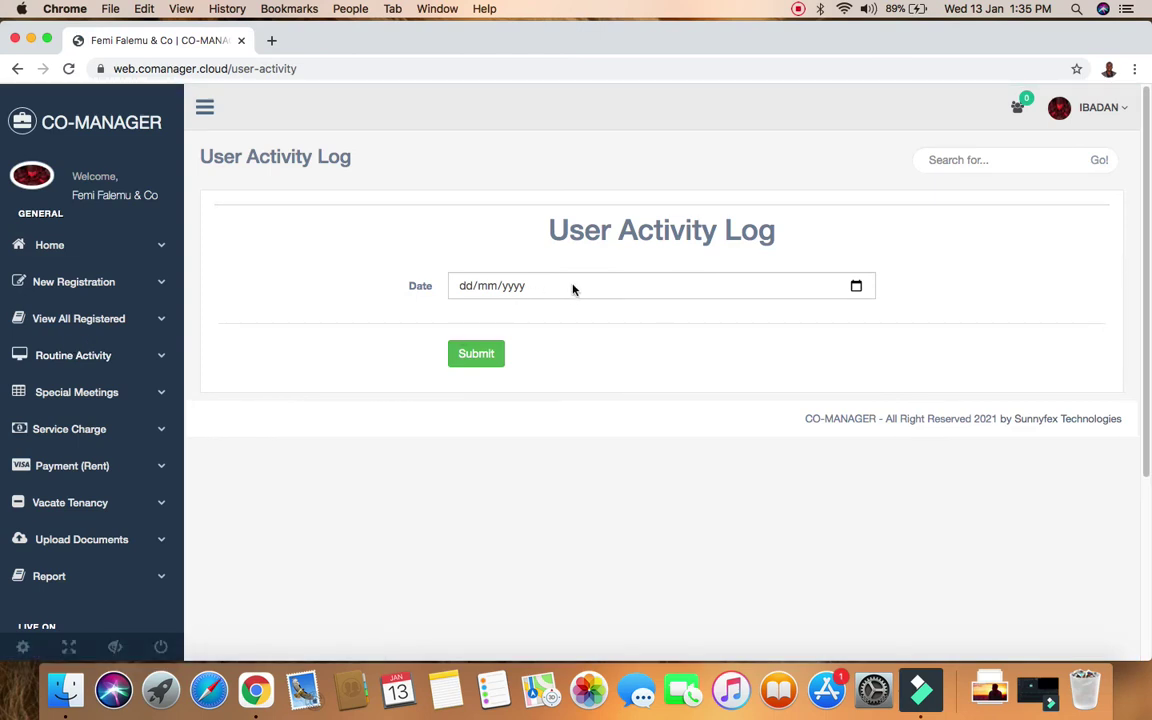
Step: Check the Subscription options, then open the Company Profile and review its company, bank and invoice settings
scroll(42, 405, "down", 5)
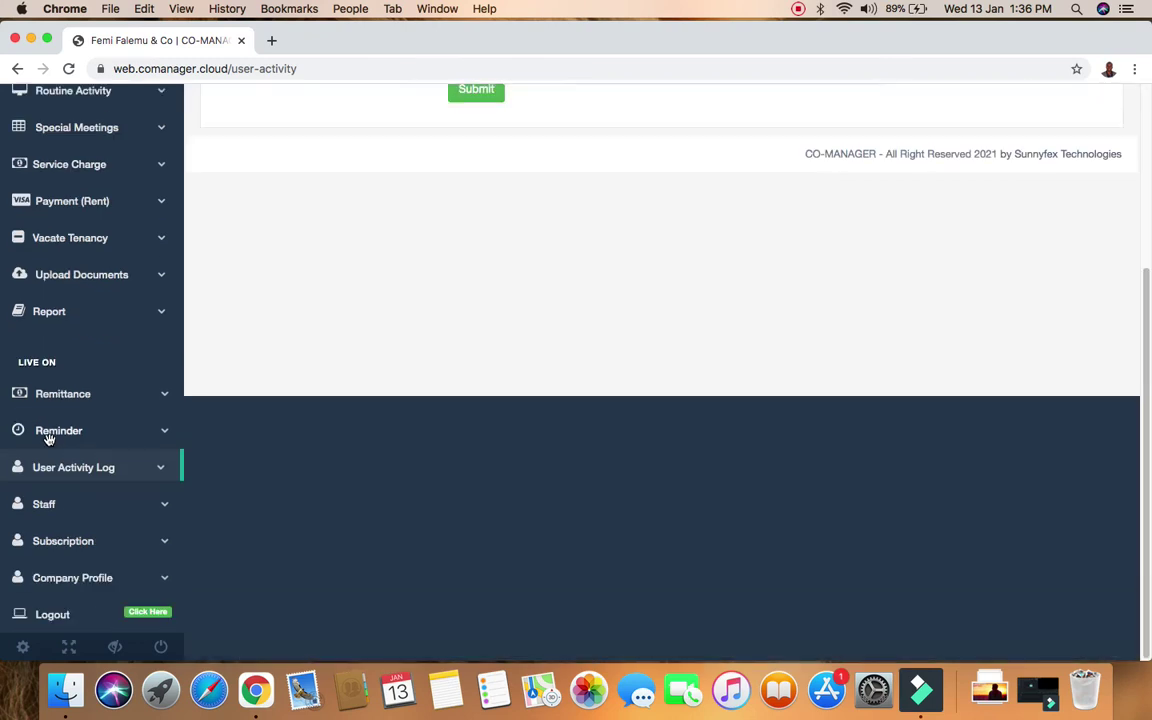
left_click(57, 540)
left_click(80, 606)
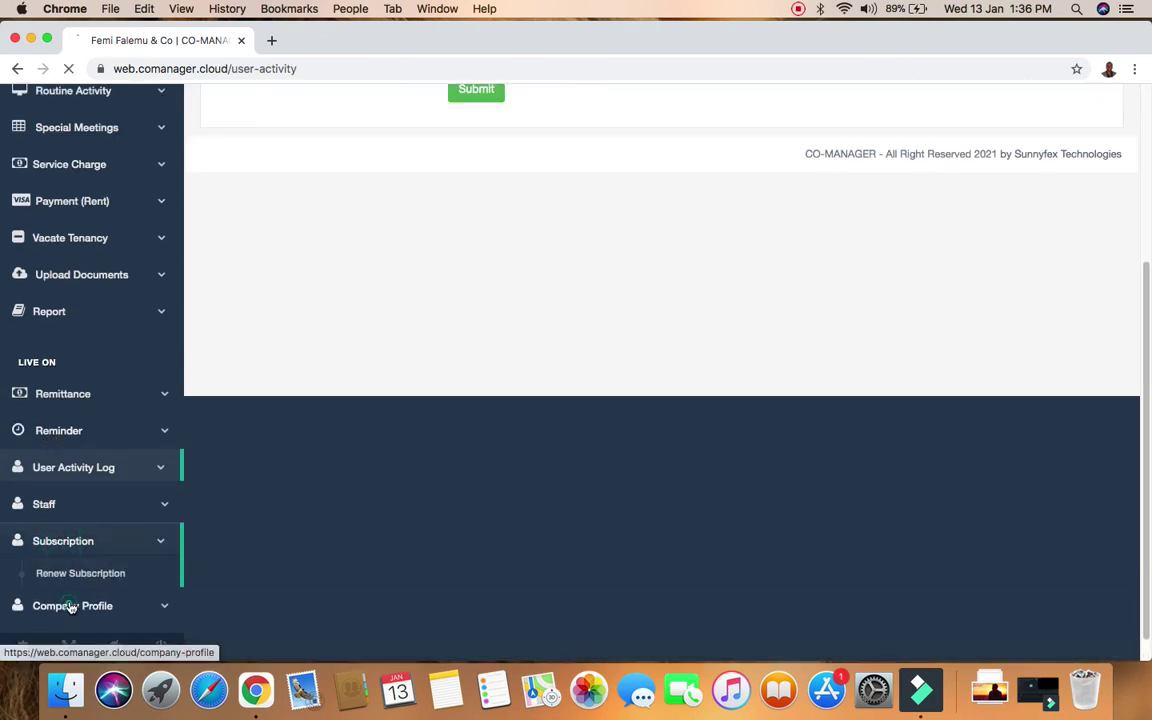
scroll(609, 378, "down", 3)
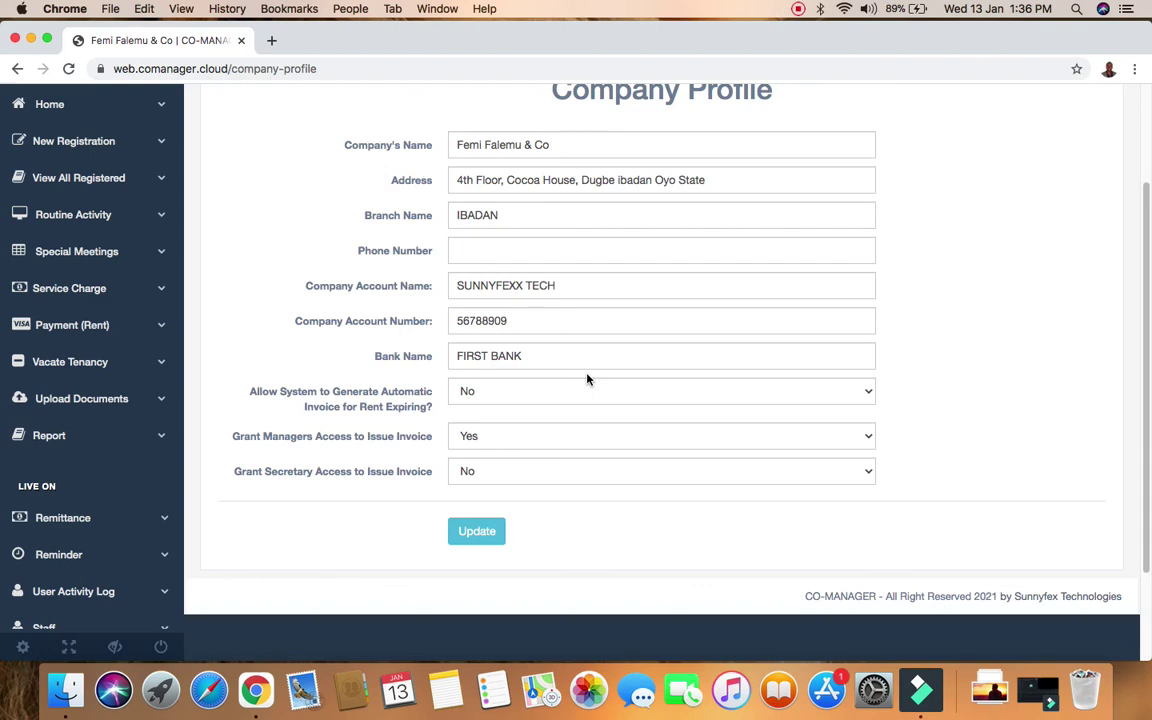
scroll(595, 357, "up", 3)
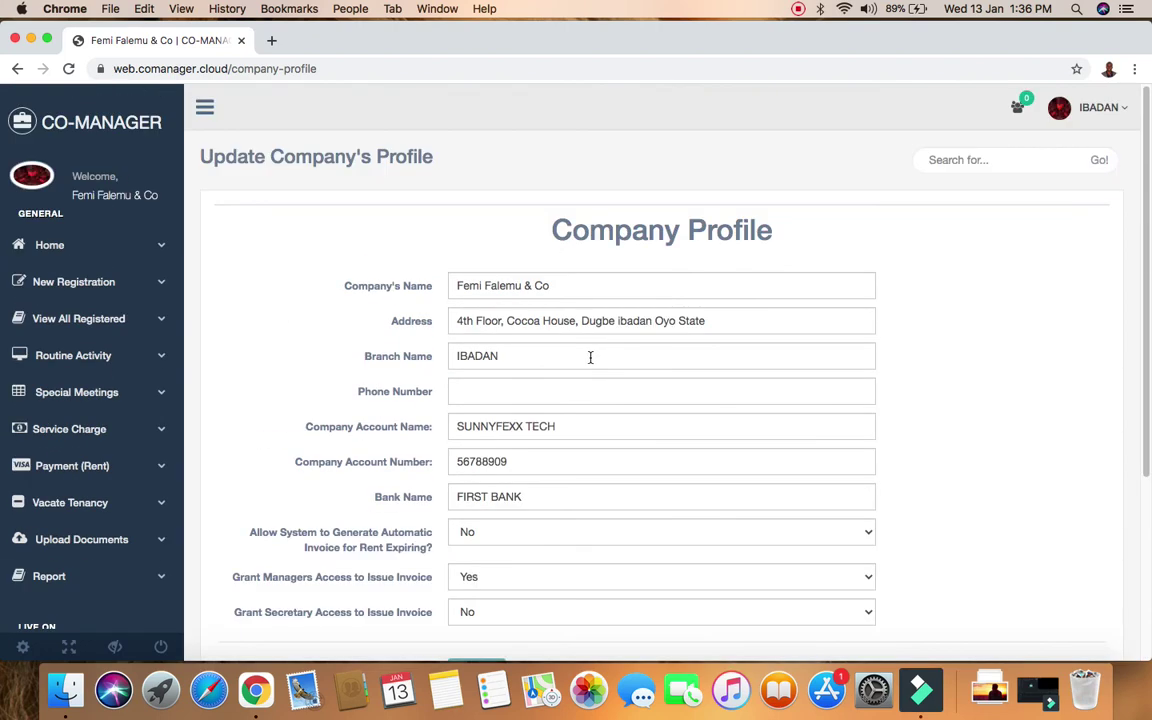